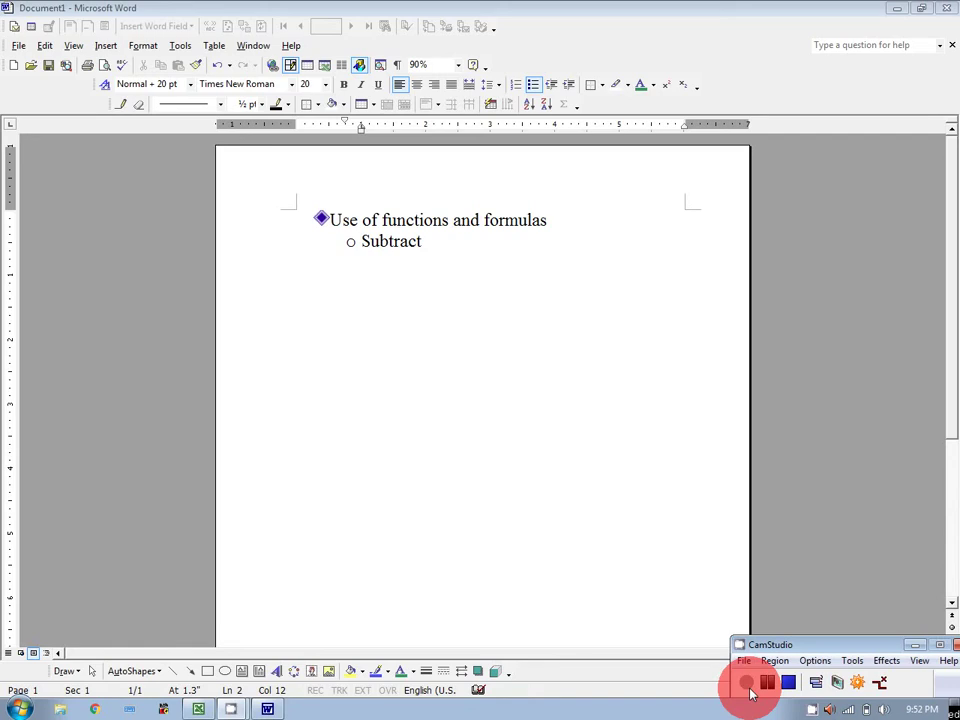
click(747, 683)
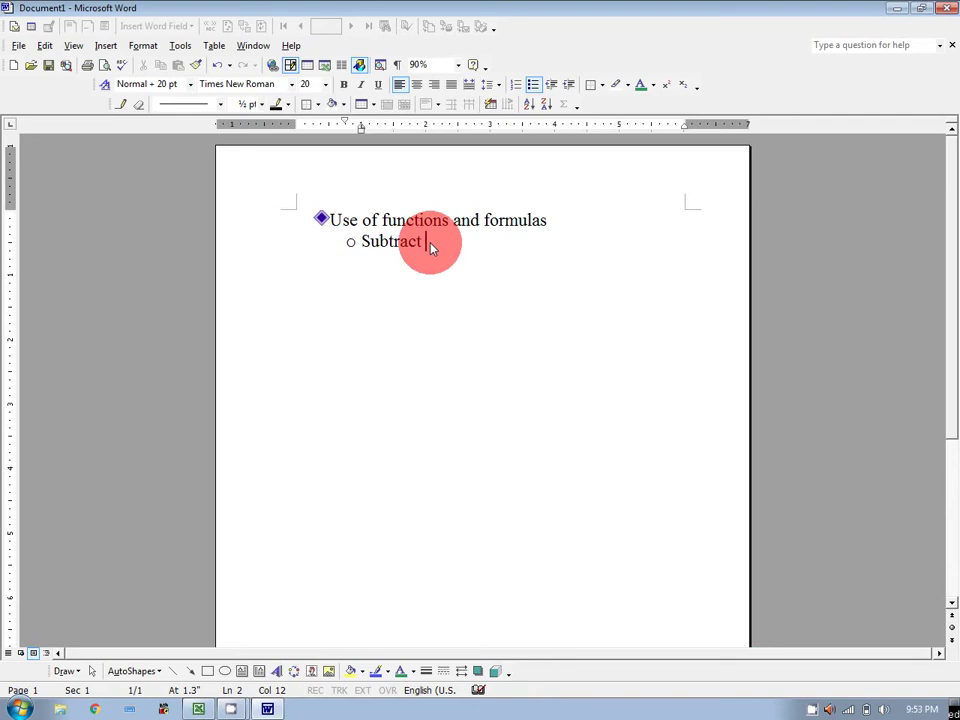
- Add the line "=cell-cell" below the Subtract bullet in the document
key(Return)
text(=cell-cell)
- Switch to the Excel workbook and enter the headers Stock, sold and remain in cells C6, D6 and E6
click(199, 708)
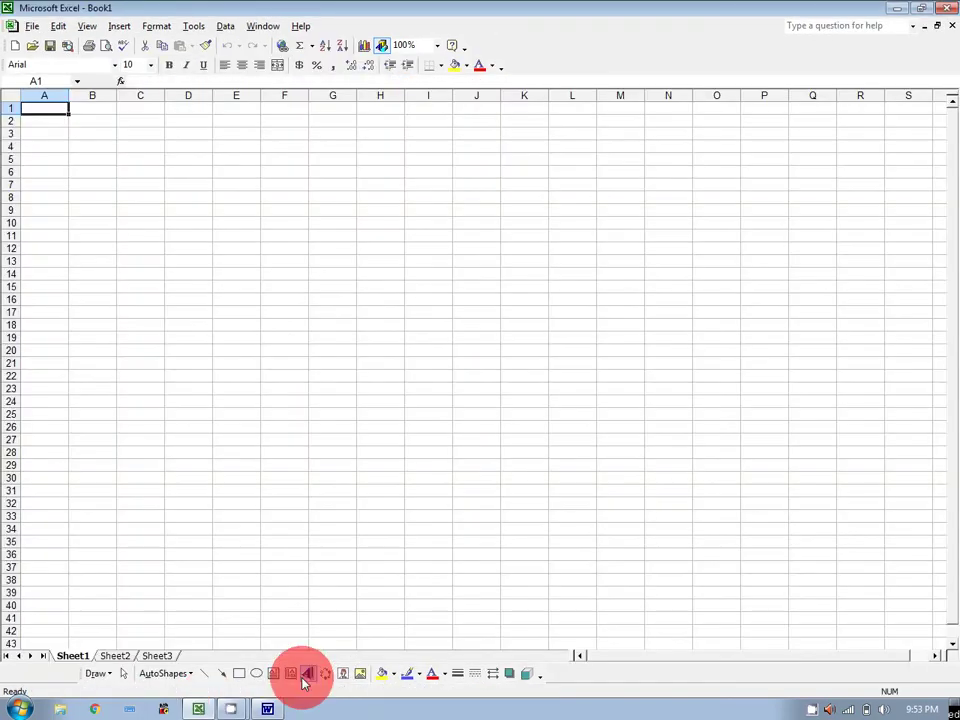
click(145, 173)
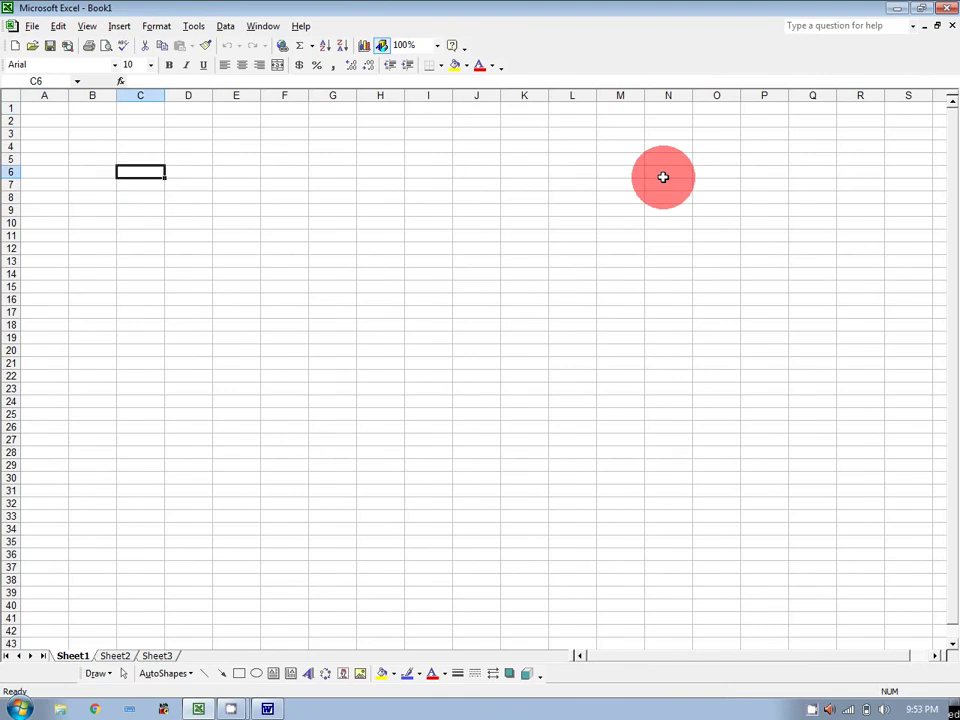
text(Stocv)
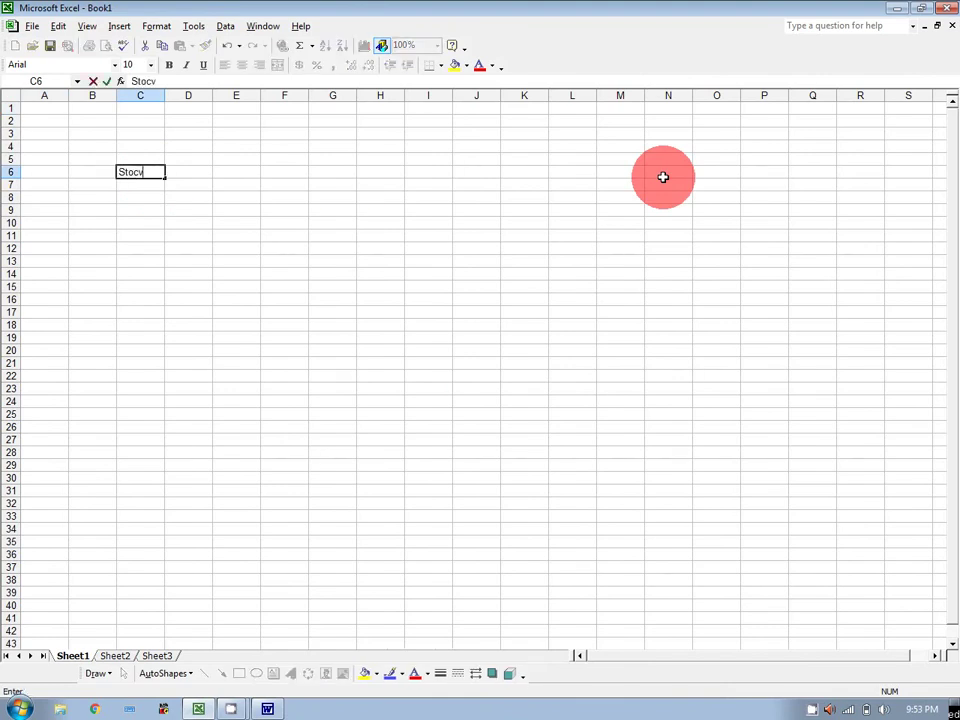
key(BackSpace)
text(k)
key(Tab)
text(sold)
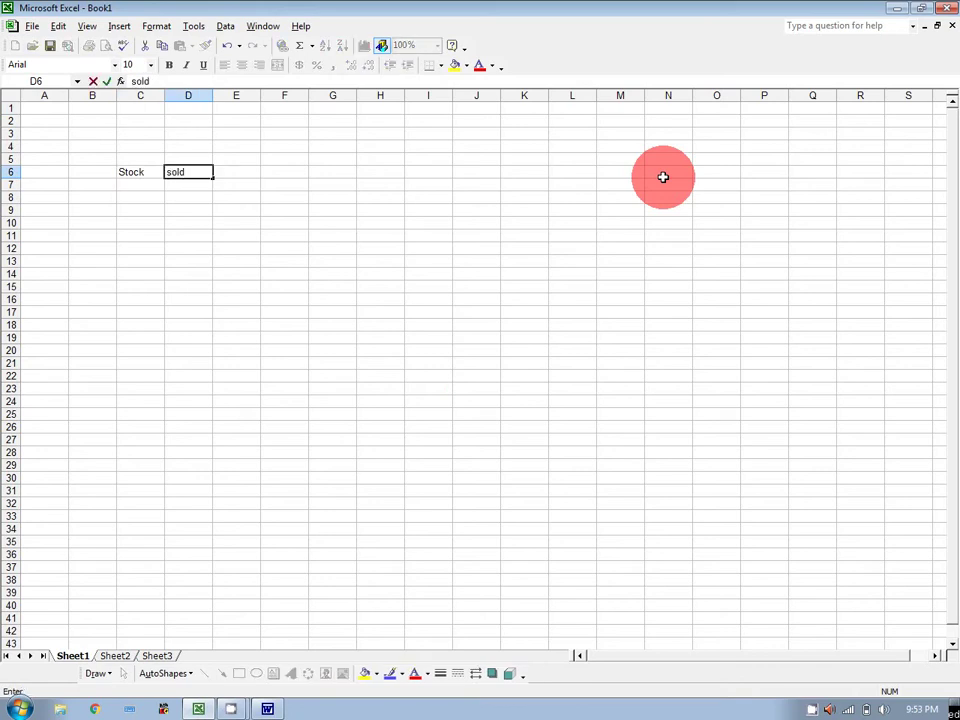
key(Tab)
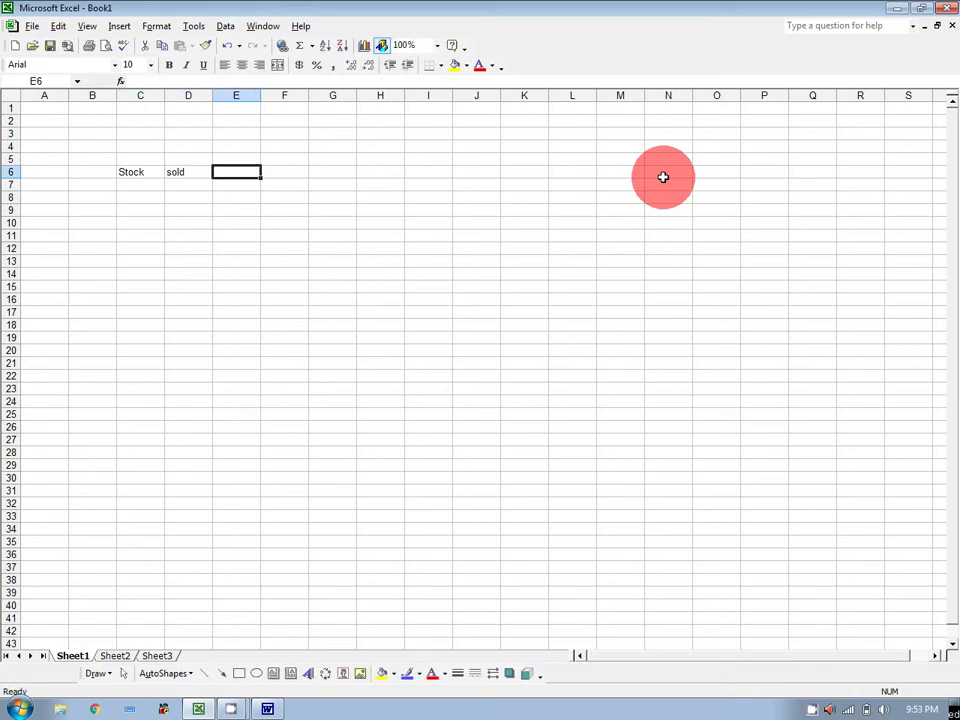
text(remain)
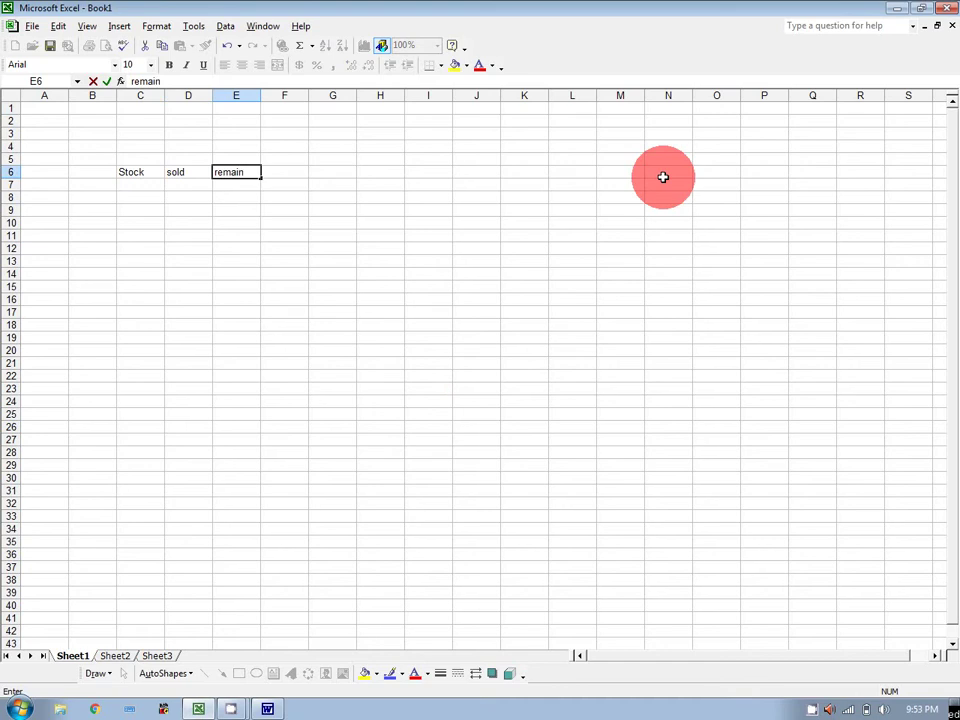
key(Return)
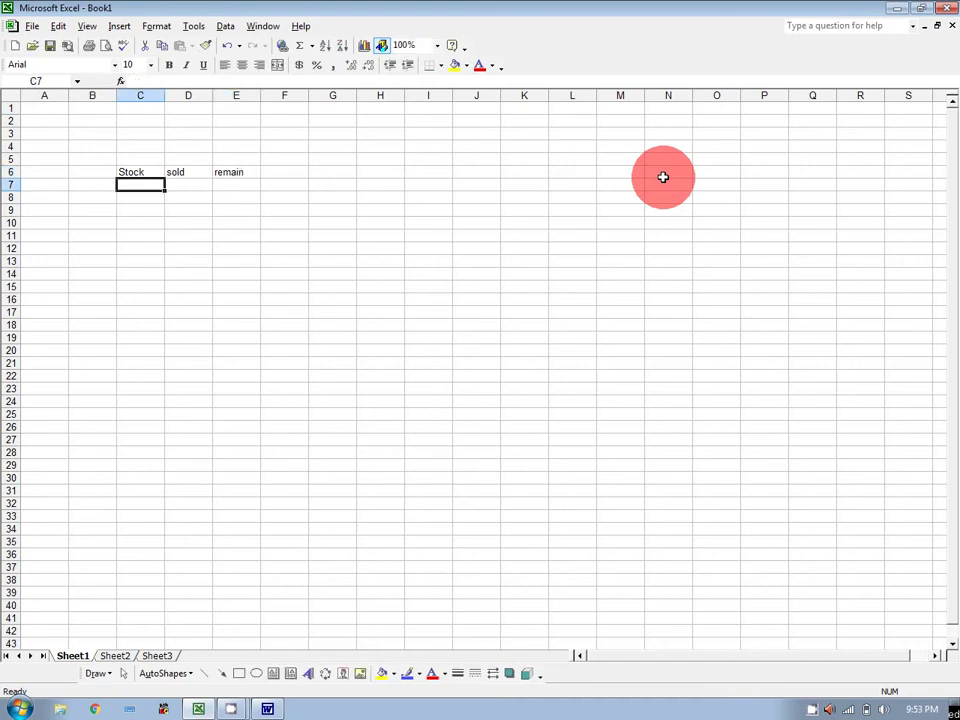
- Enter the items xyz, stu and abc in cells C7 to C9 under the Stock header
text(xyz)
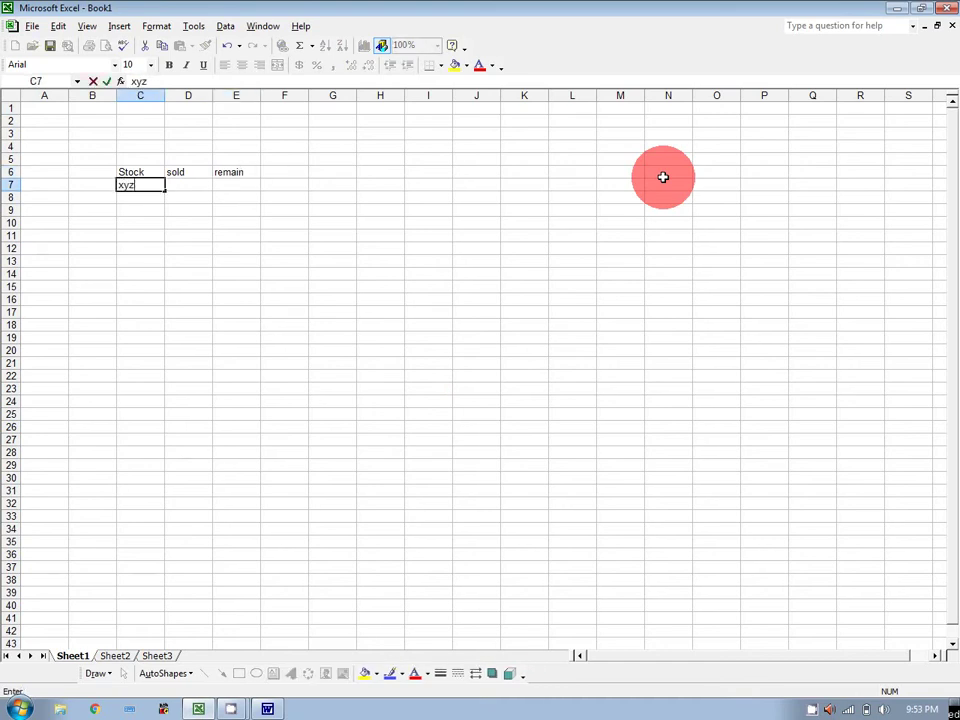
key(Return)
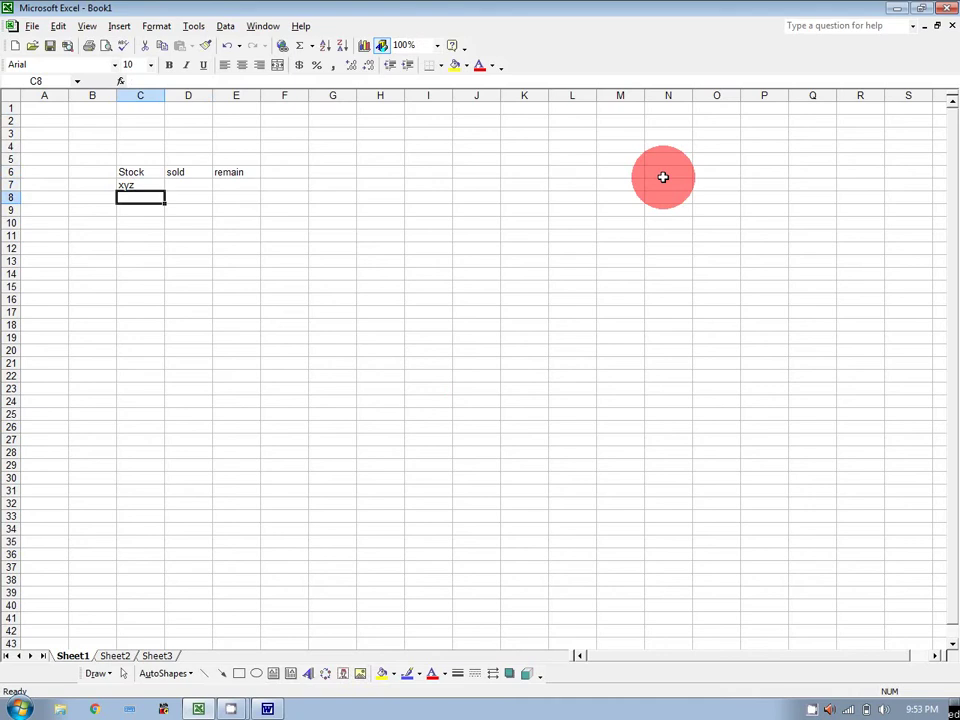
text(stu)
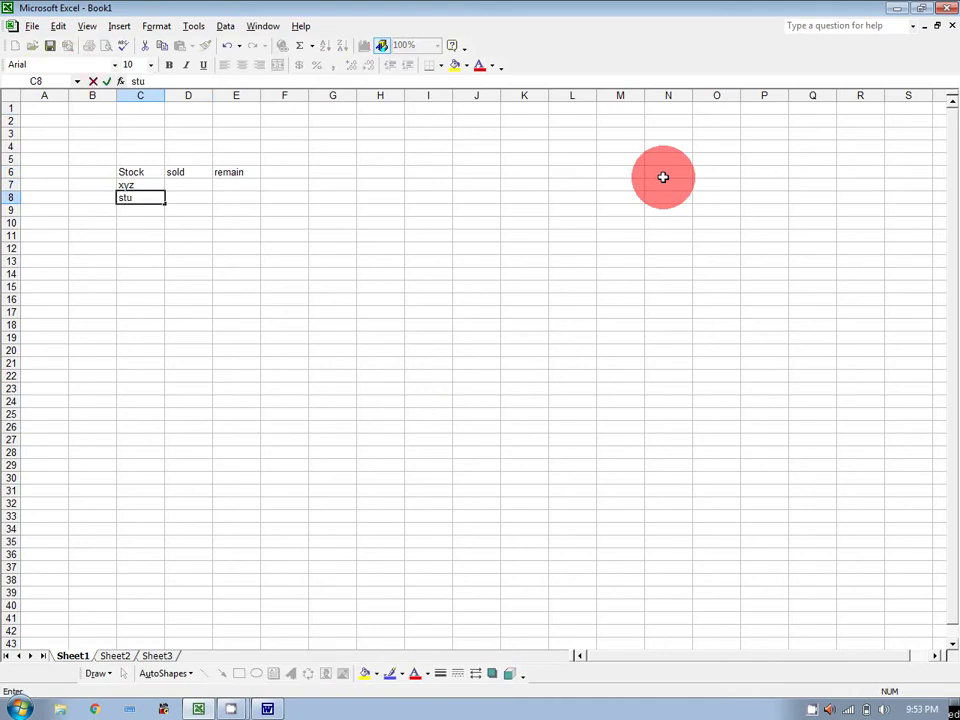
key(Return)
text(abc)
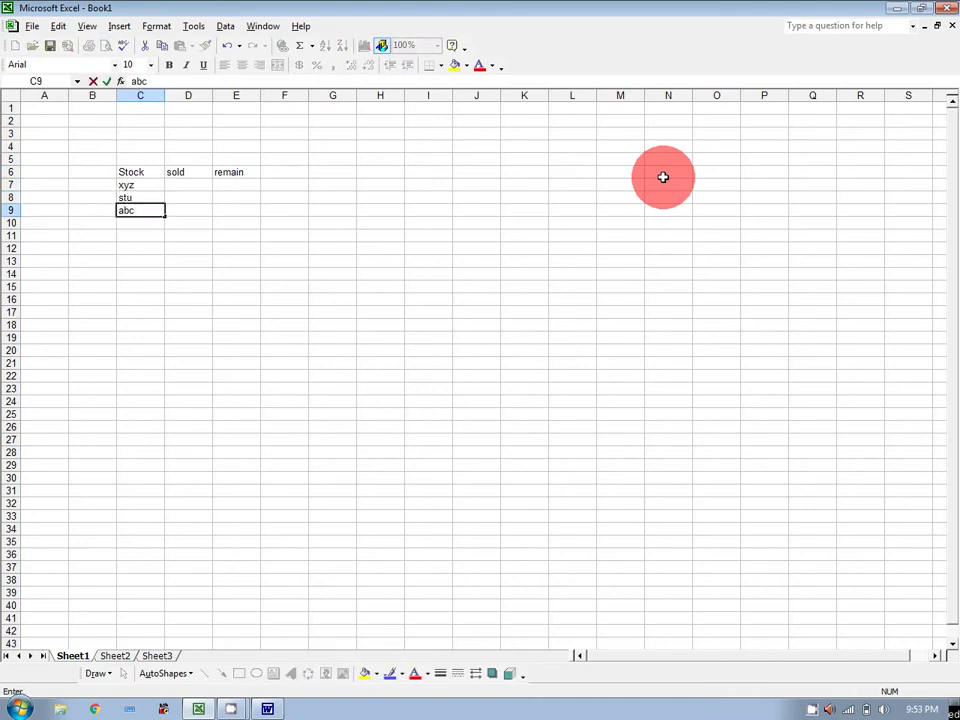
- Enter 500, 1200 and 400 in cells D7 to D9 under the sold header
key(Right)
key(Up)
key(Right)
key(Up)
key(Left)
text(500)
key(Return)
text(1200)
key(Return)
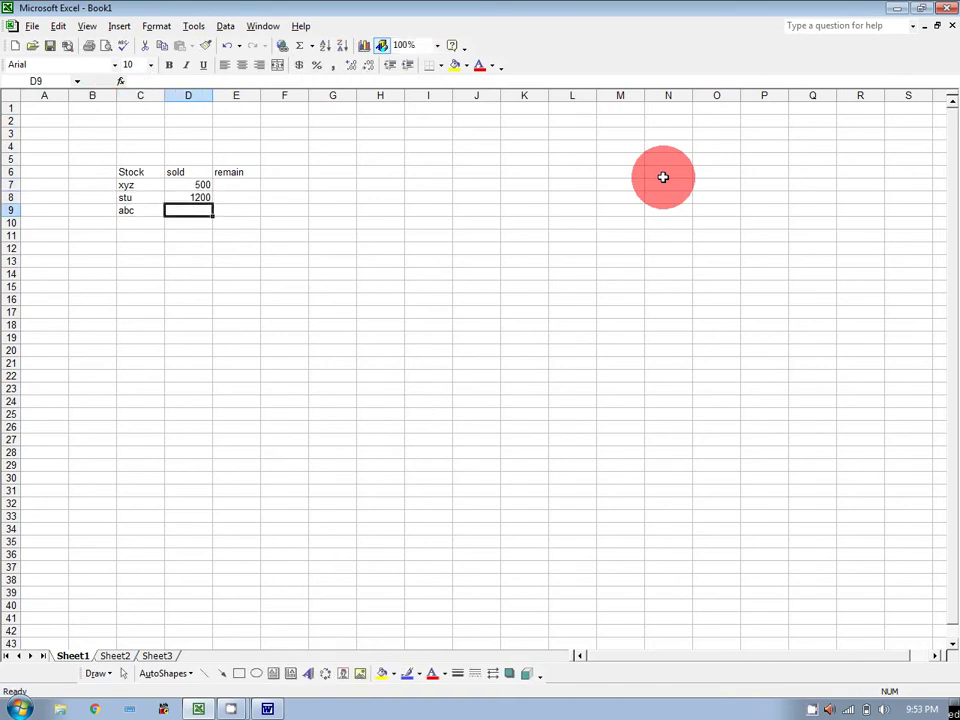
text(400)
key(Right)
key(Up)
key(Up)
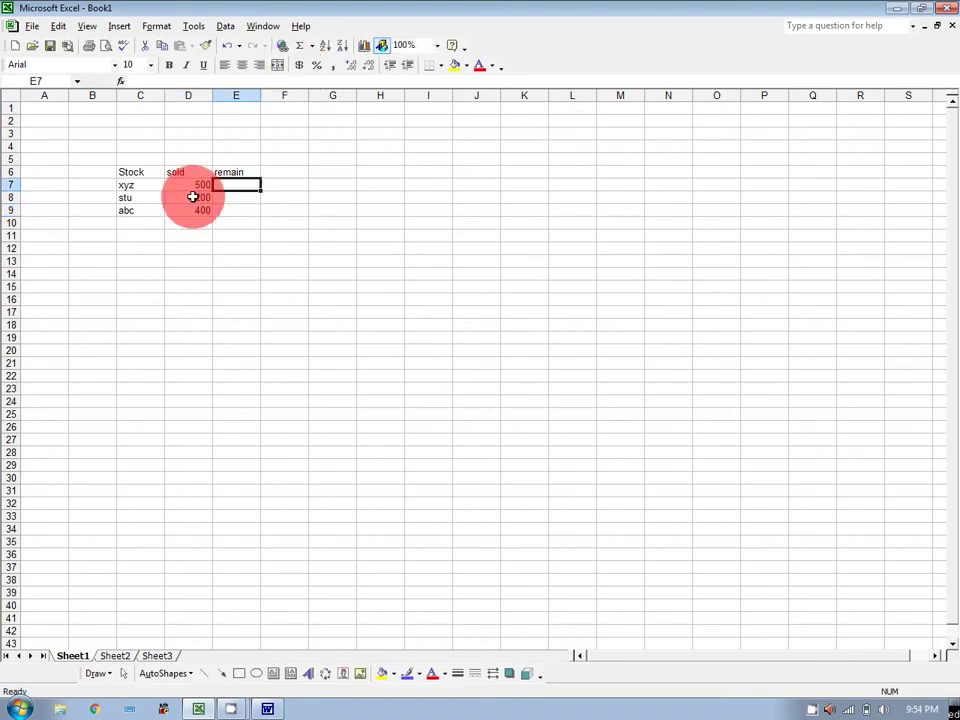
- Replace the item names in the Stock column with the quantities 1400, 200 and 100 in C7 to C9
click(130, 172)
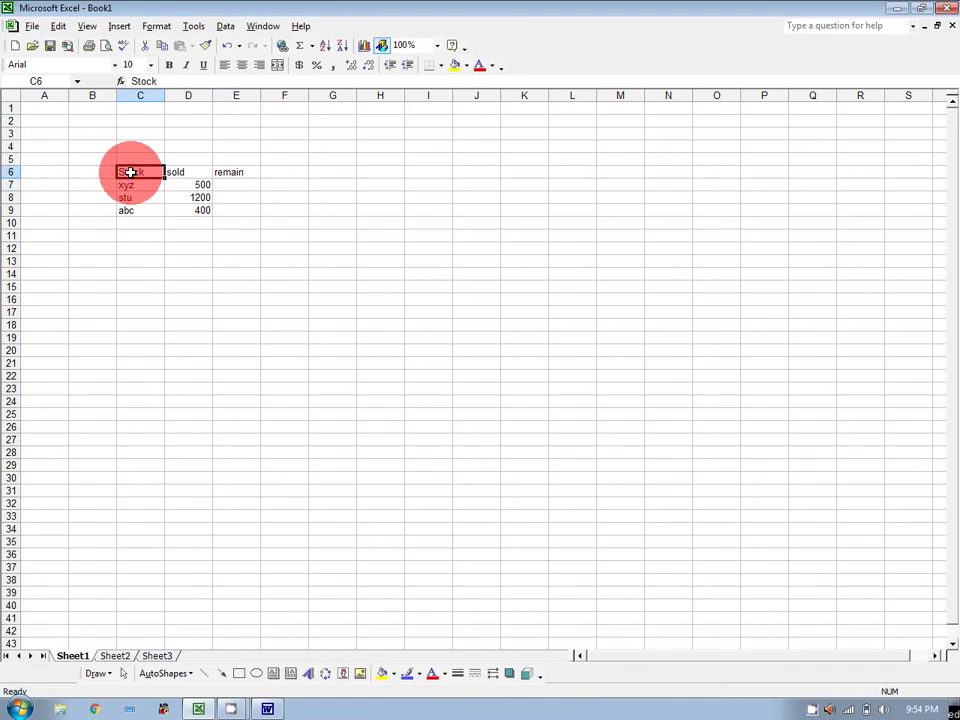
drag(131, 184, 134, 211)
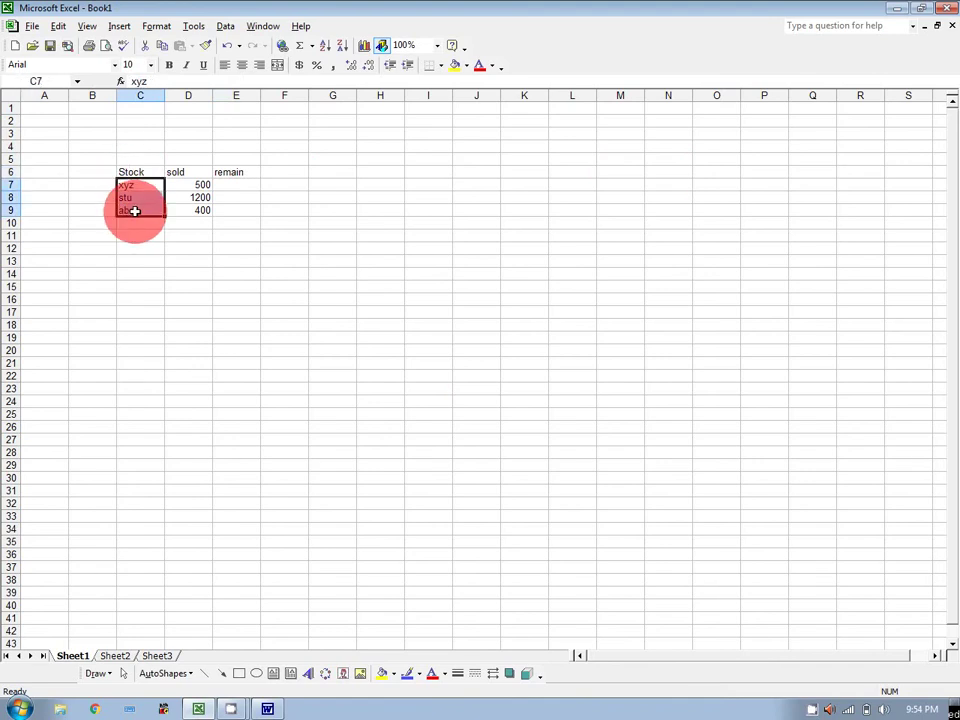
text(1400)
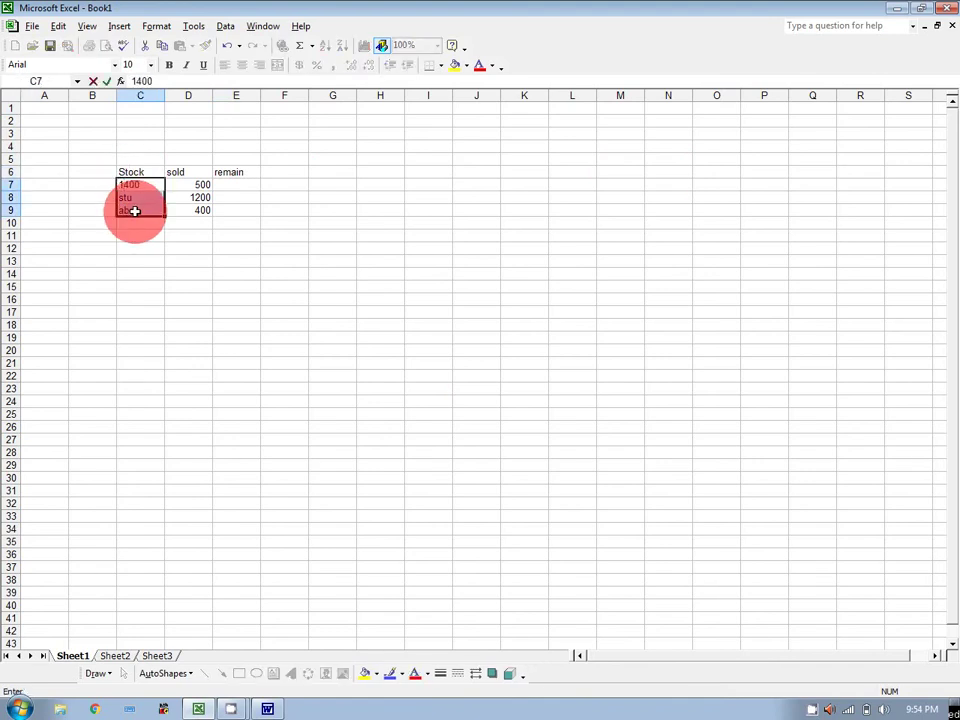
key(Return)
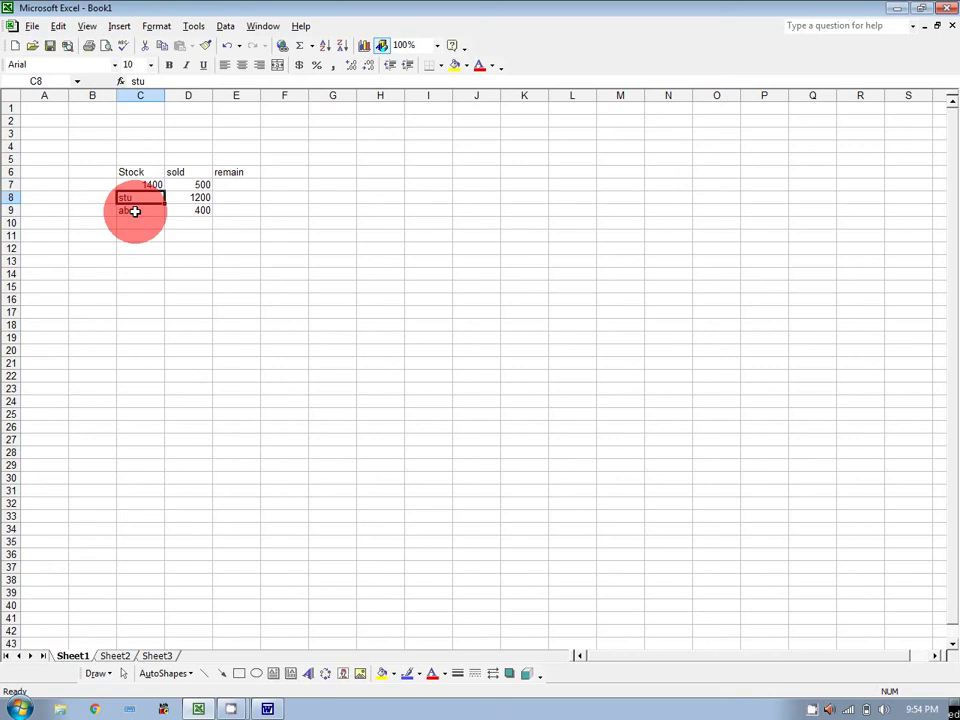
text(200)
key(Return)
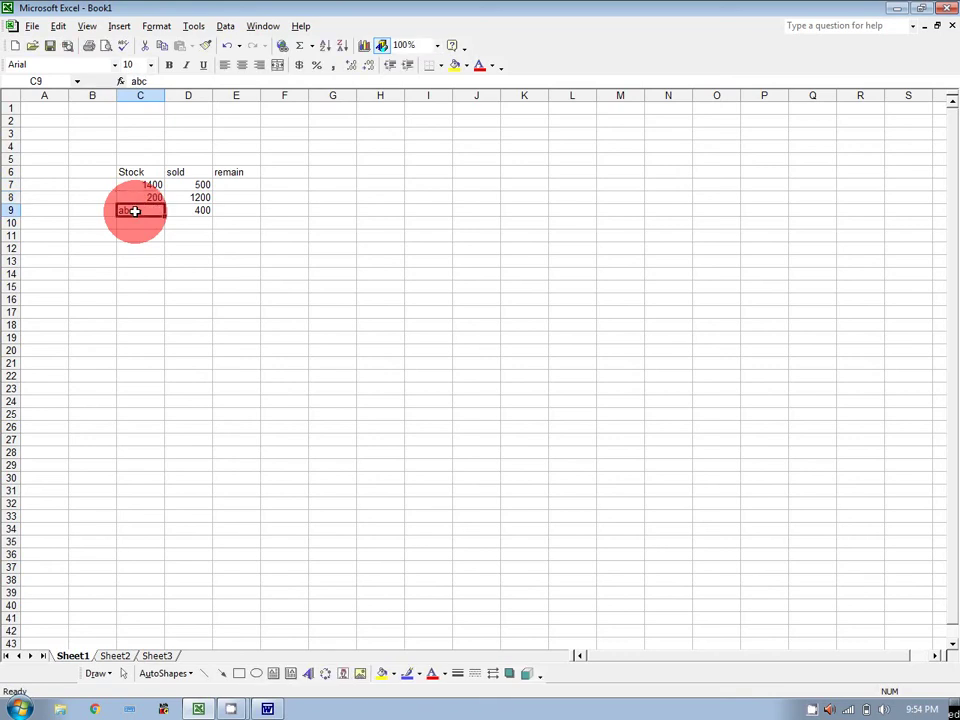
text(100)
- Set the sold quantities to 100 in D8 and 56 in D9
key(Right)
key(Up)
key(Up)
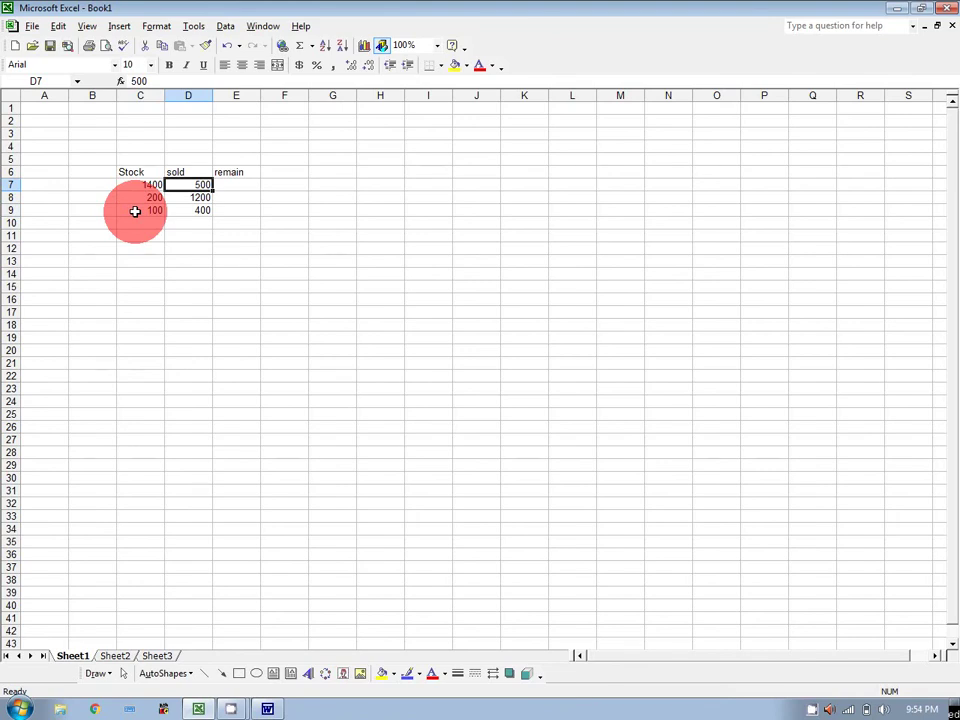
key(Down)
text(100)
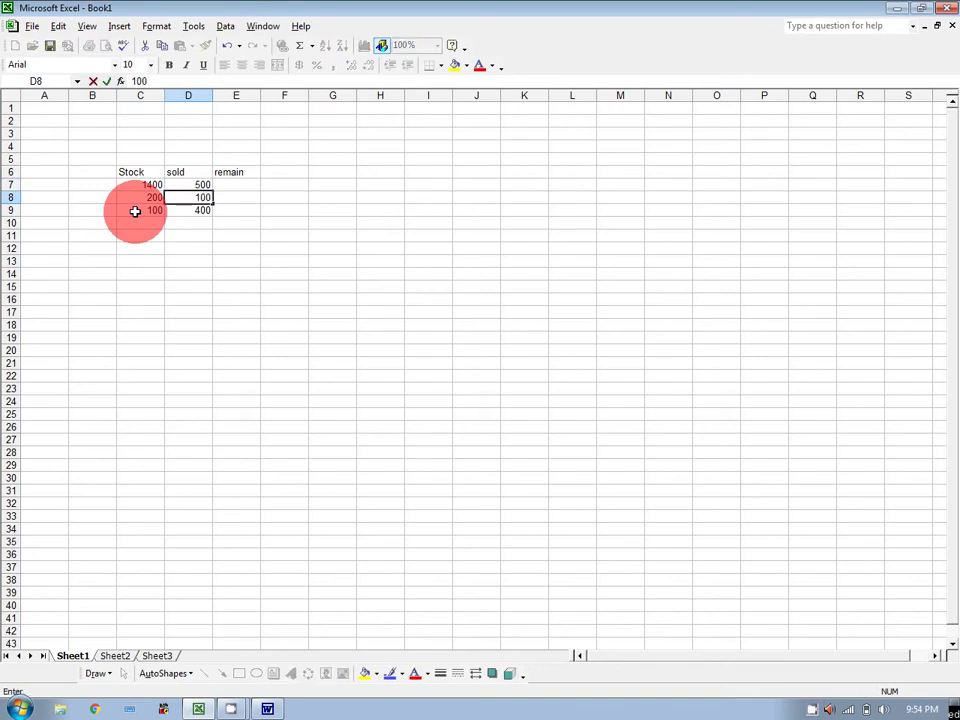
key(Return)
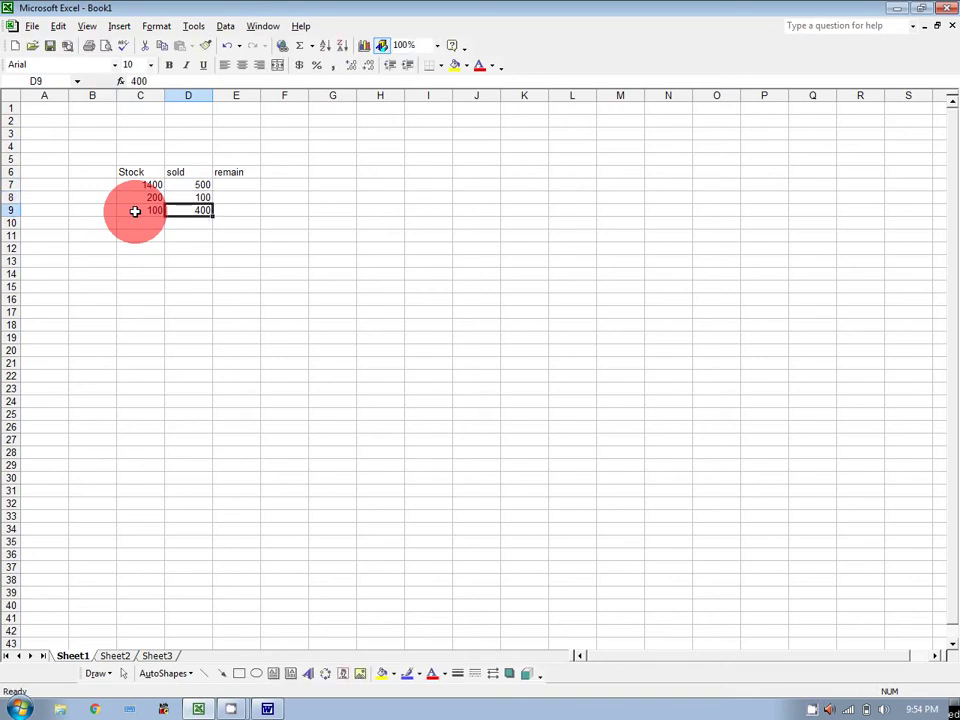
text(56)
key(Tab)
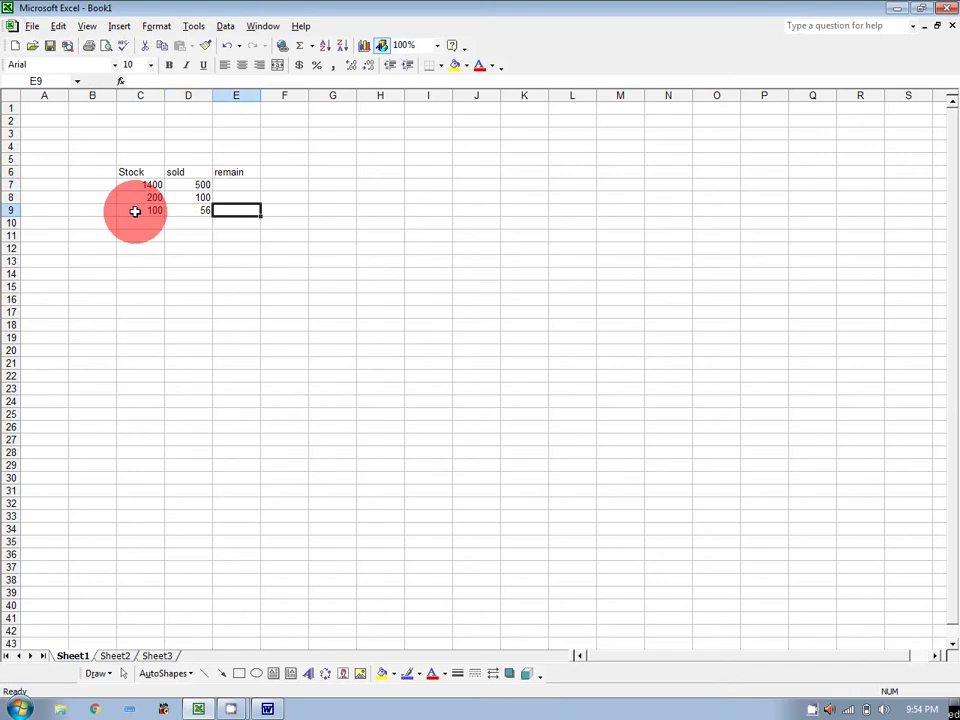
- Calculate the remaining stock in E7 with the formula =C7-D7
key(Up)
key(Up)
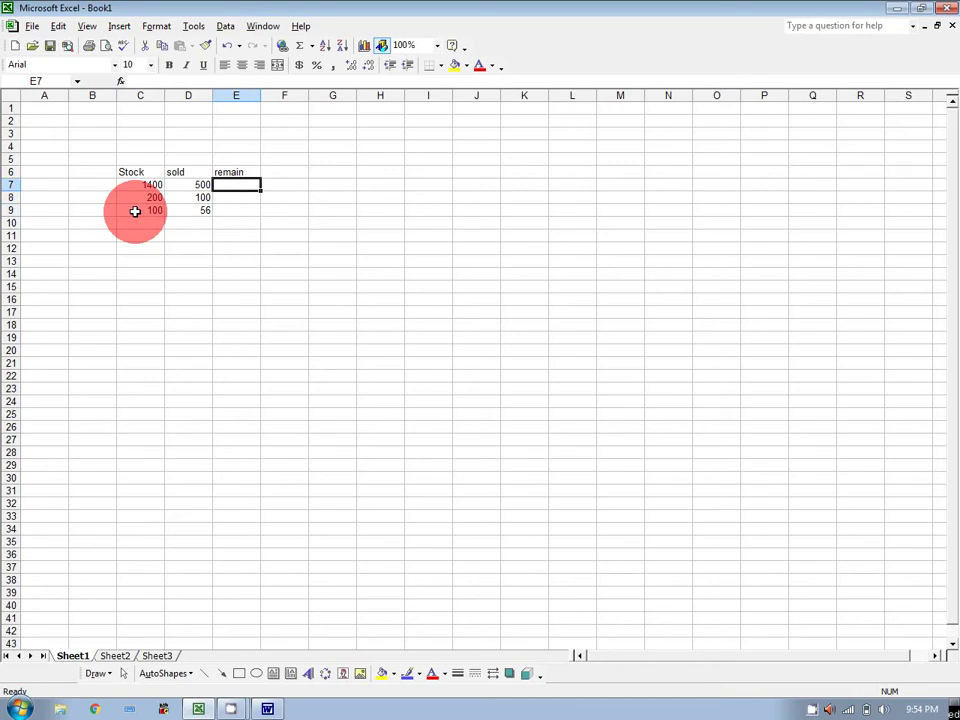
click(139, 185)
click(191, 187)
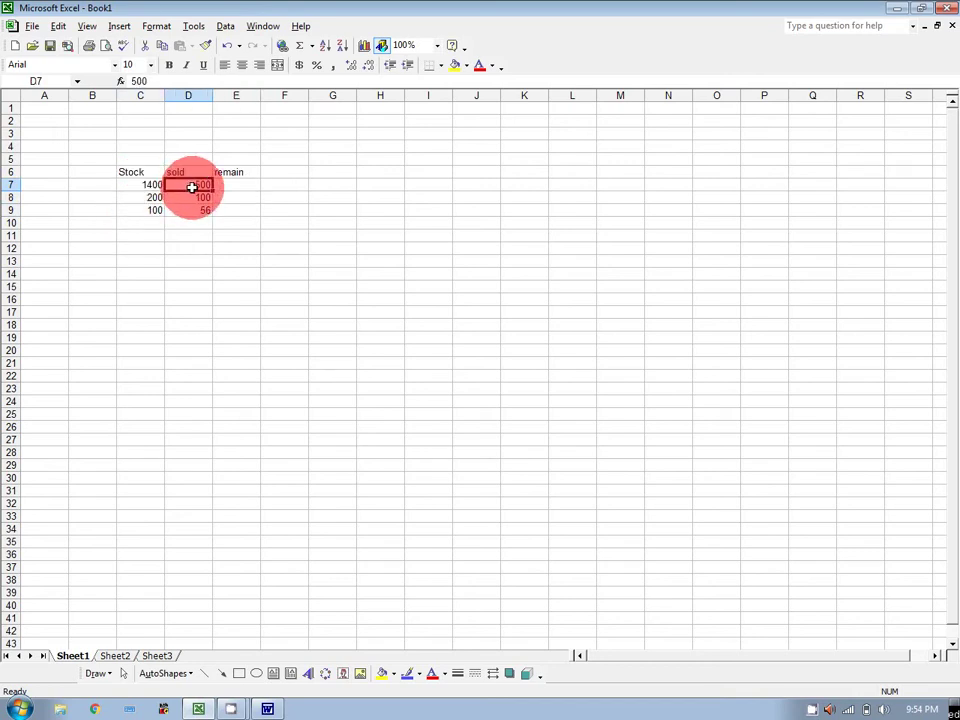
click(226, 184)
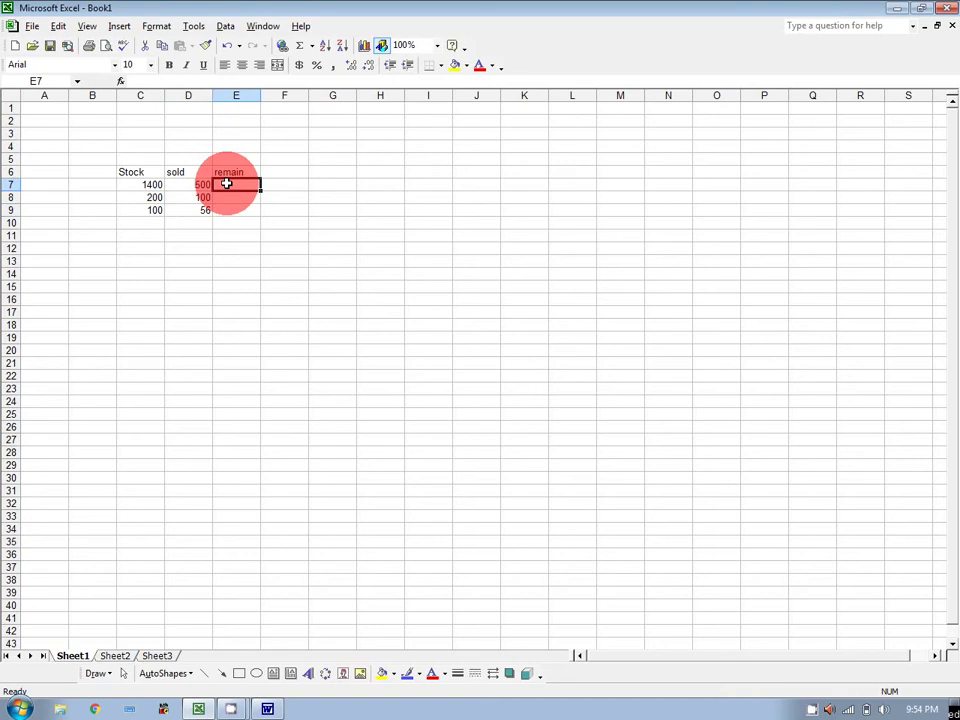
text(=)
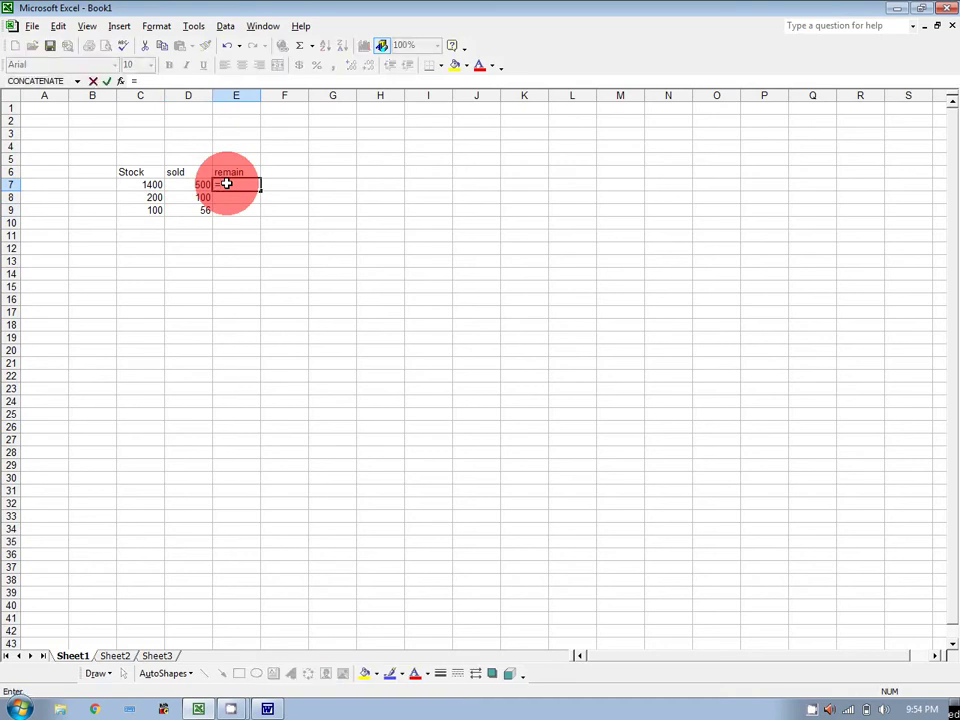
click(155, 184)
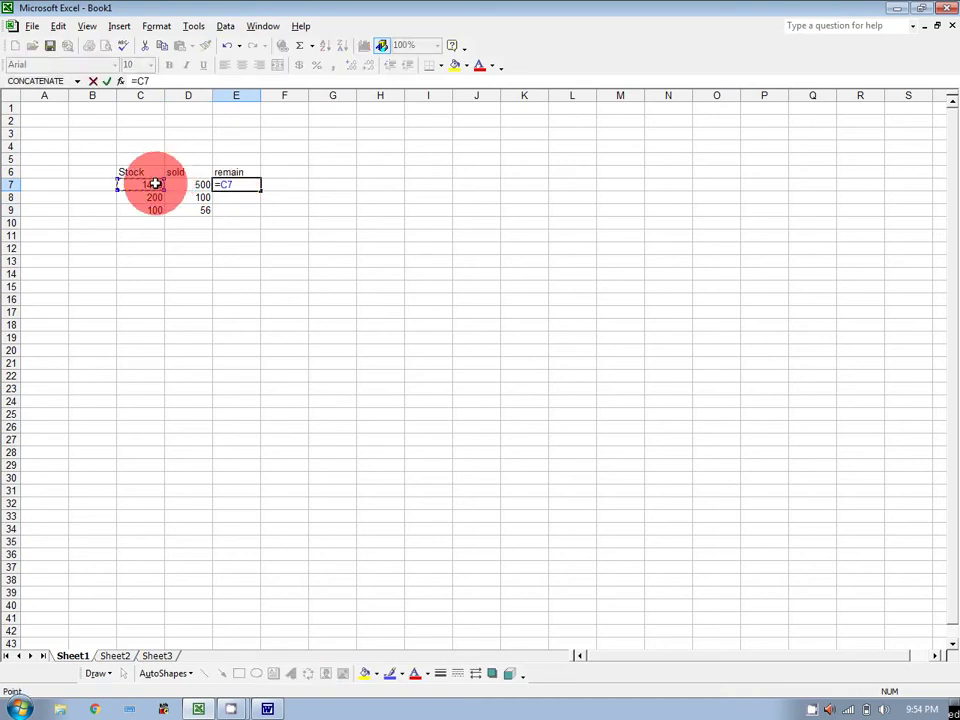
text(-)
click(194, 185)
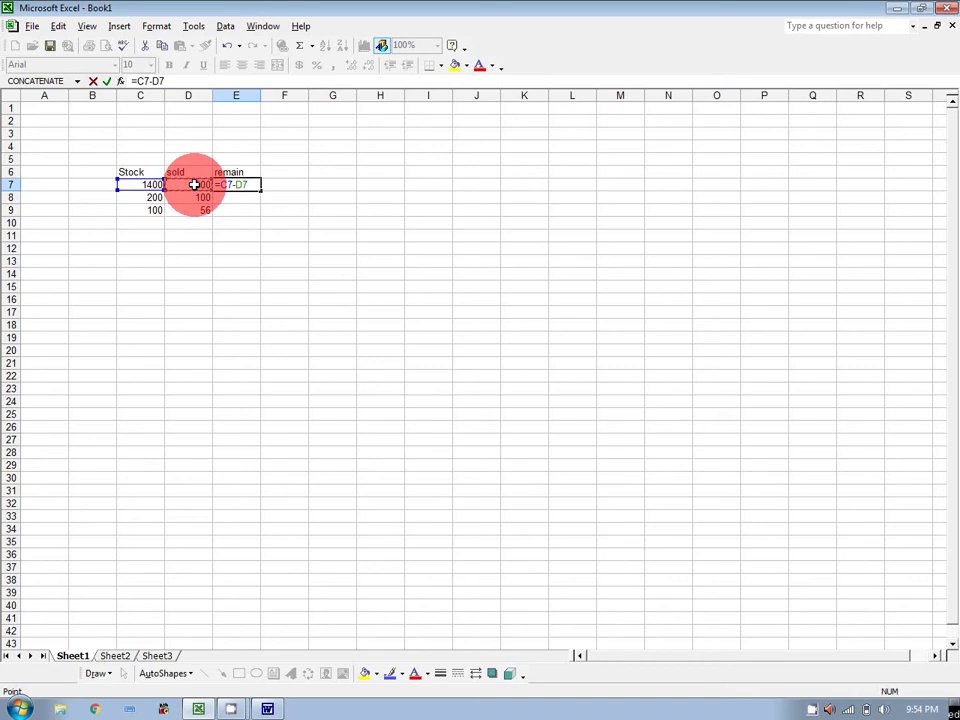
key(Return)
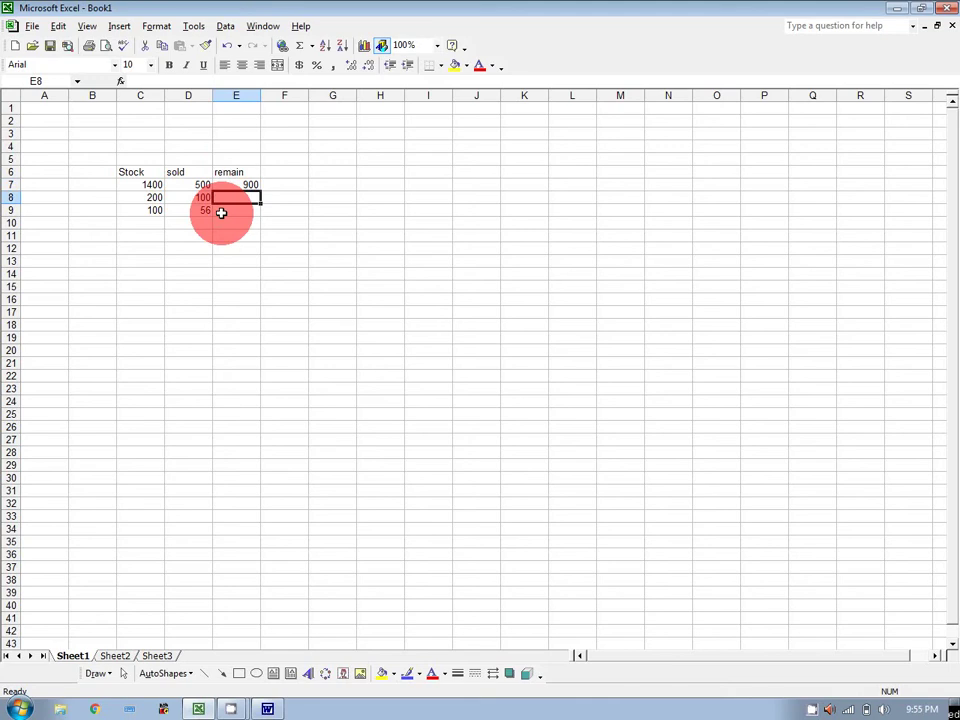
- Fill the subtraction formula from E7 down through E9 in the remain column
click(253, 184)
key(Return)
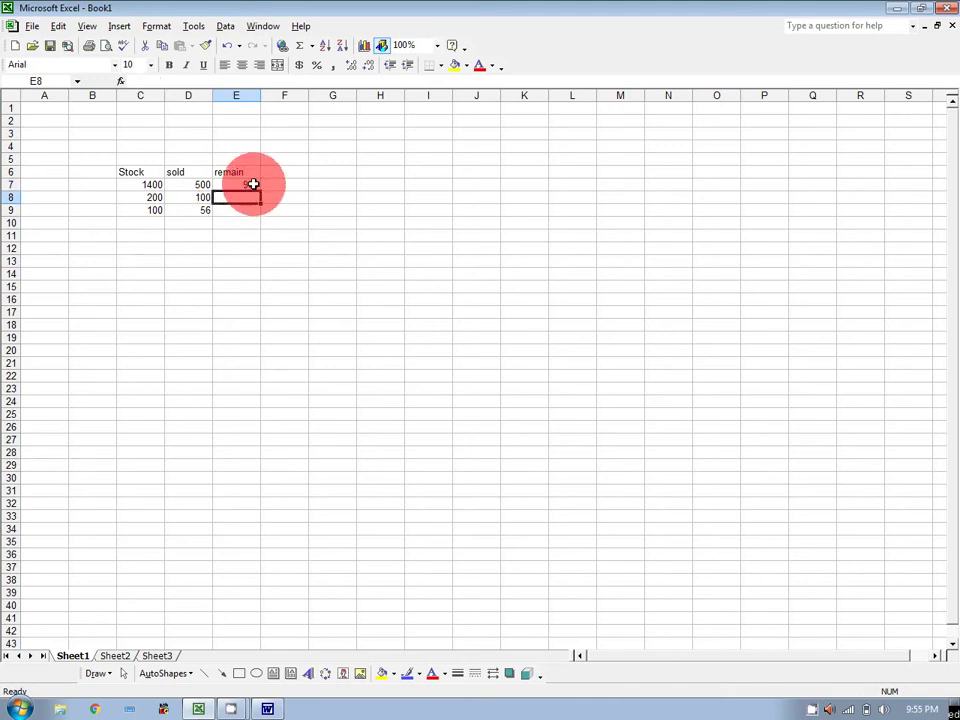
click(247, 185)
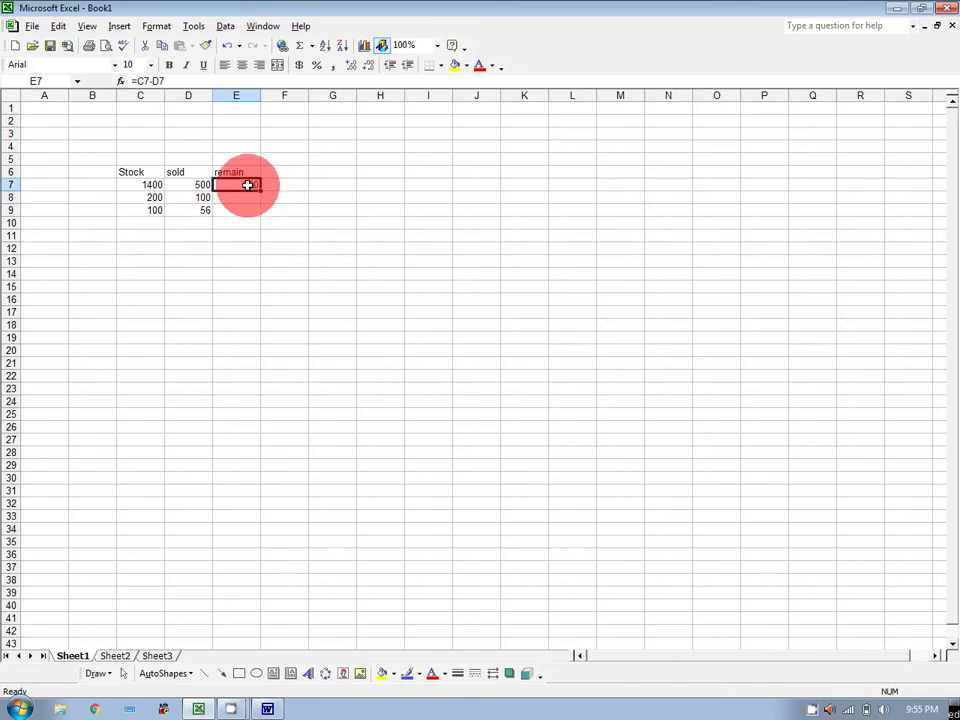
drag(260, 192, 261, 214)
click(342, 207)
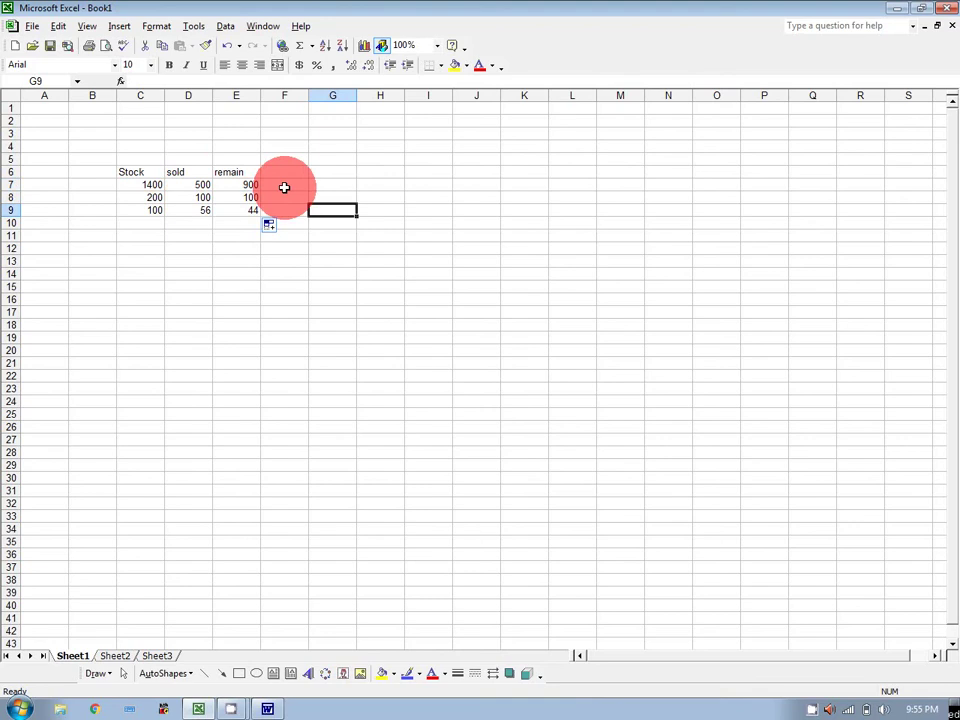
- Check the subtraction formulas behind the remain values in E7, E8 and E9
click(239, 185)
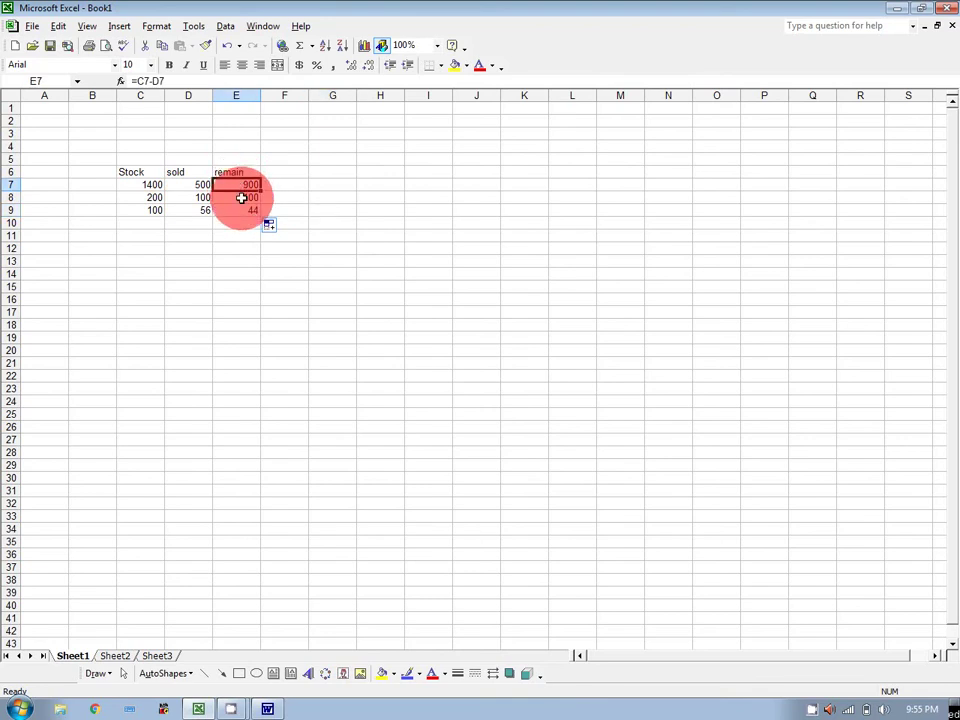
click(241, 198)
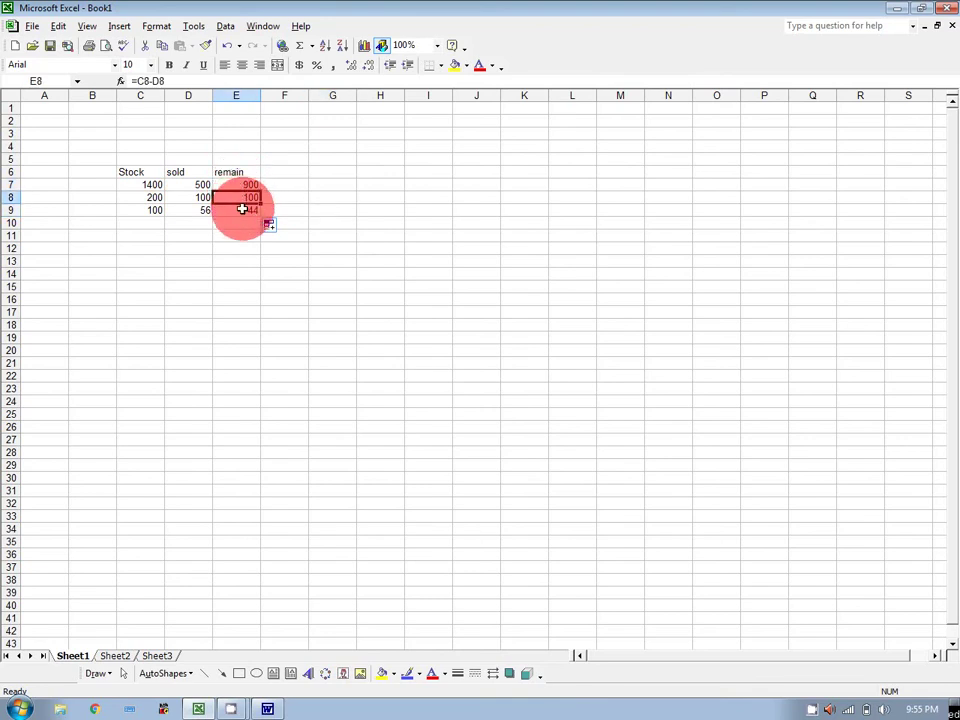
click(242, 210)
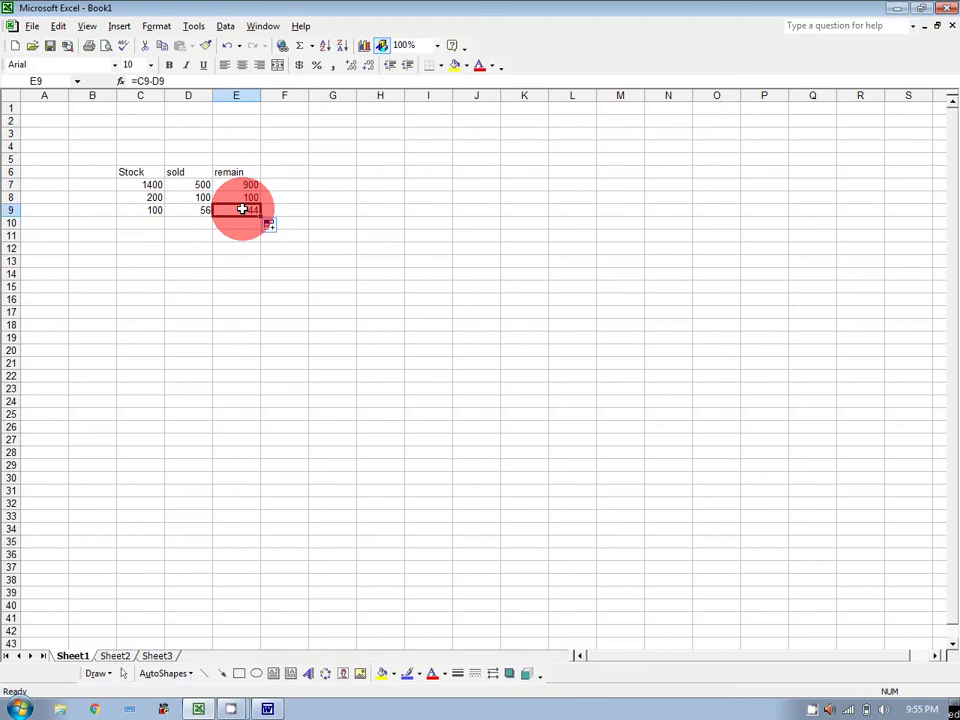
click(247, 185)
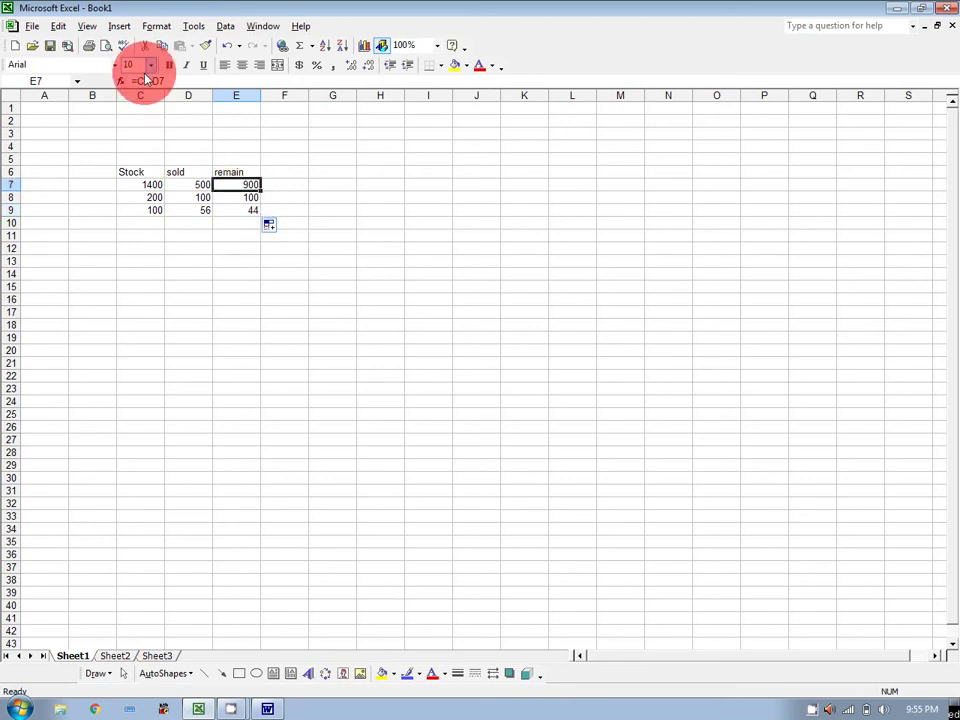
click(236, 197)
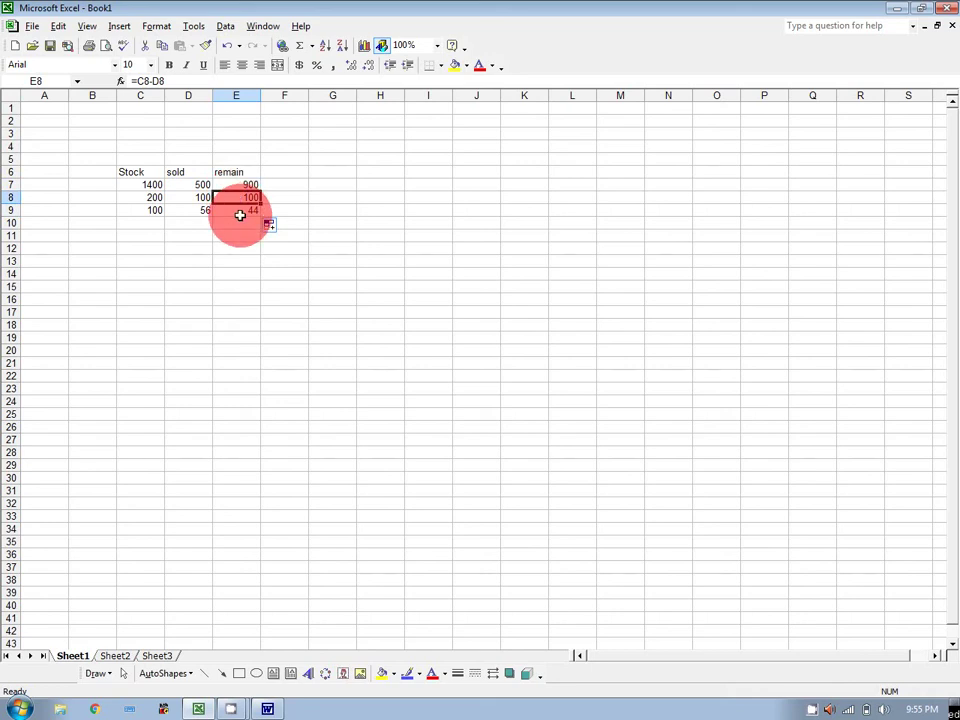
click(239, 210)
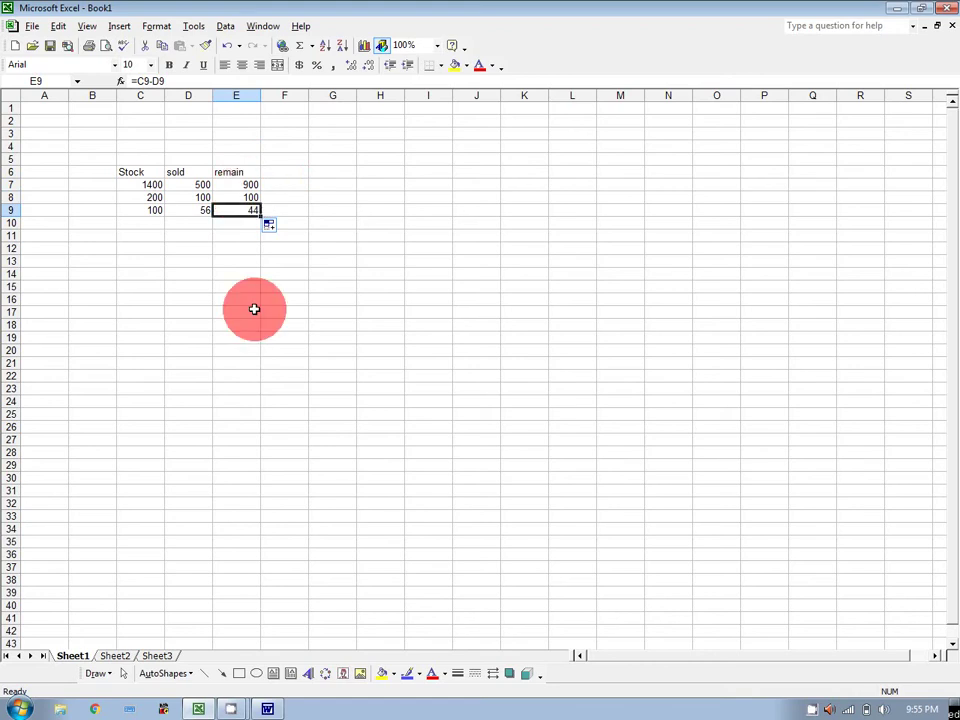
- Switch to the Word document and add the line "division" below the subtraction notes, correcting its spelling
click(270, 708)
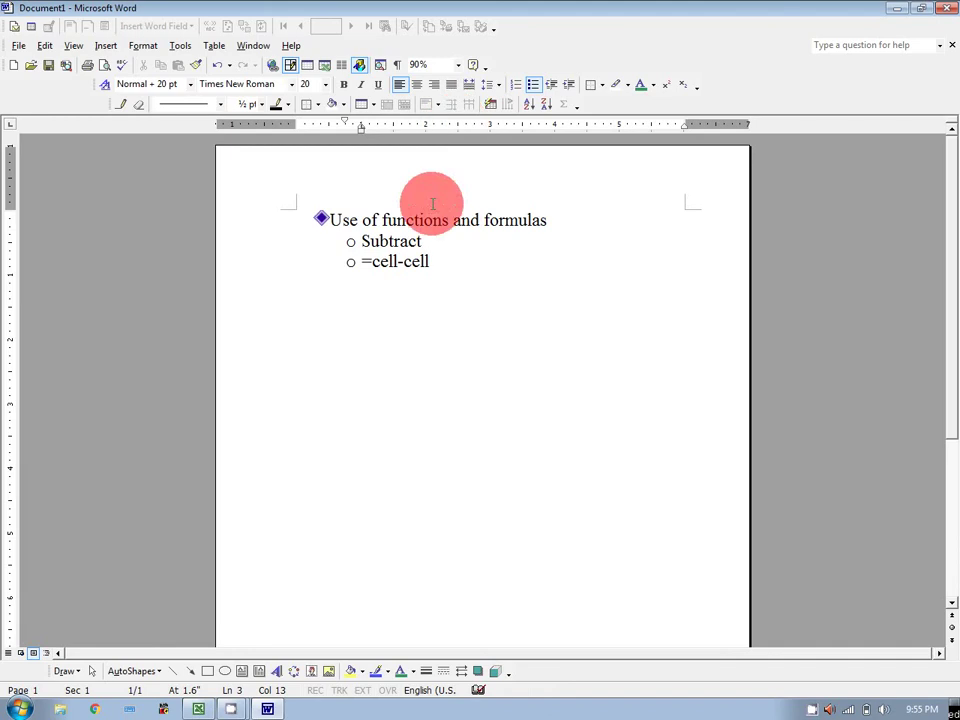
key(Return)
key(Return)
key(Return)
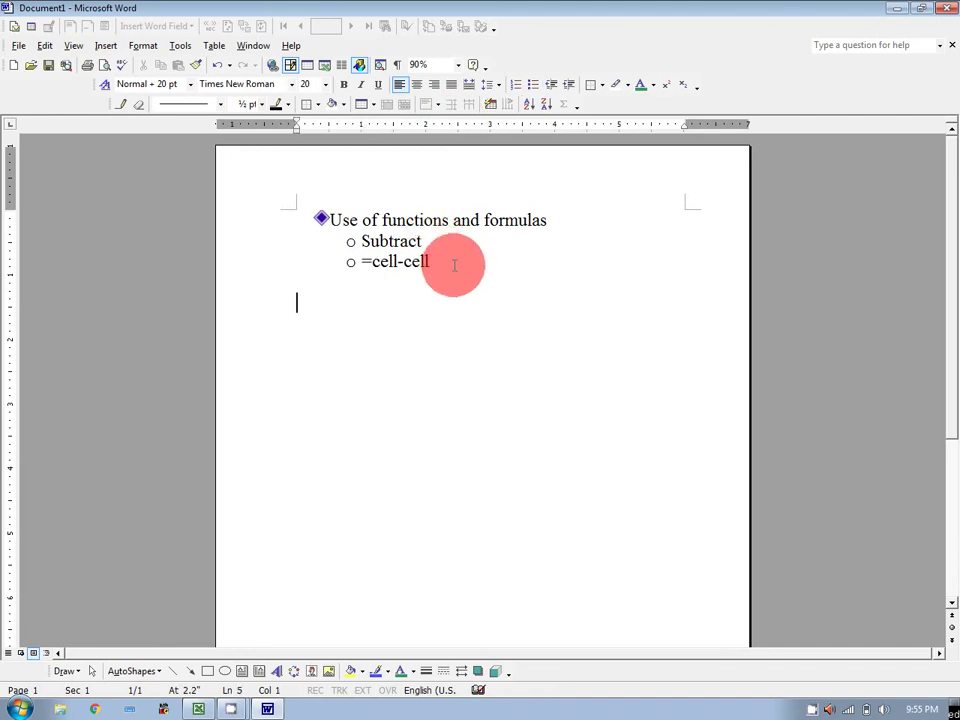
text(divison)
key(Return)
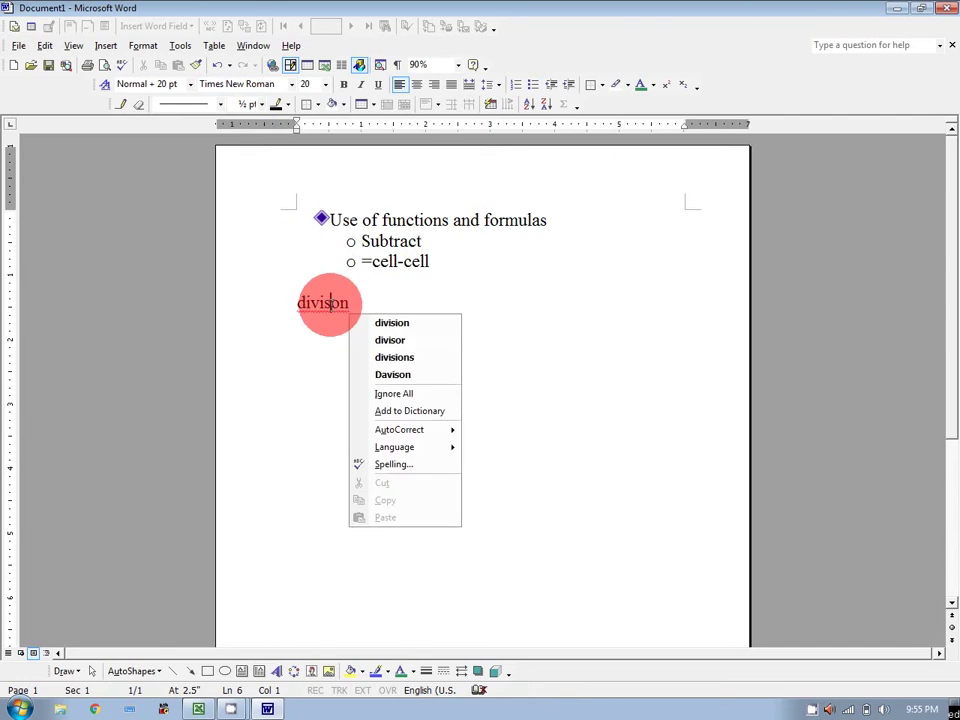
right_click(330, 303)
click(388, 322)
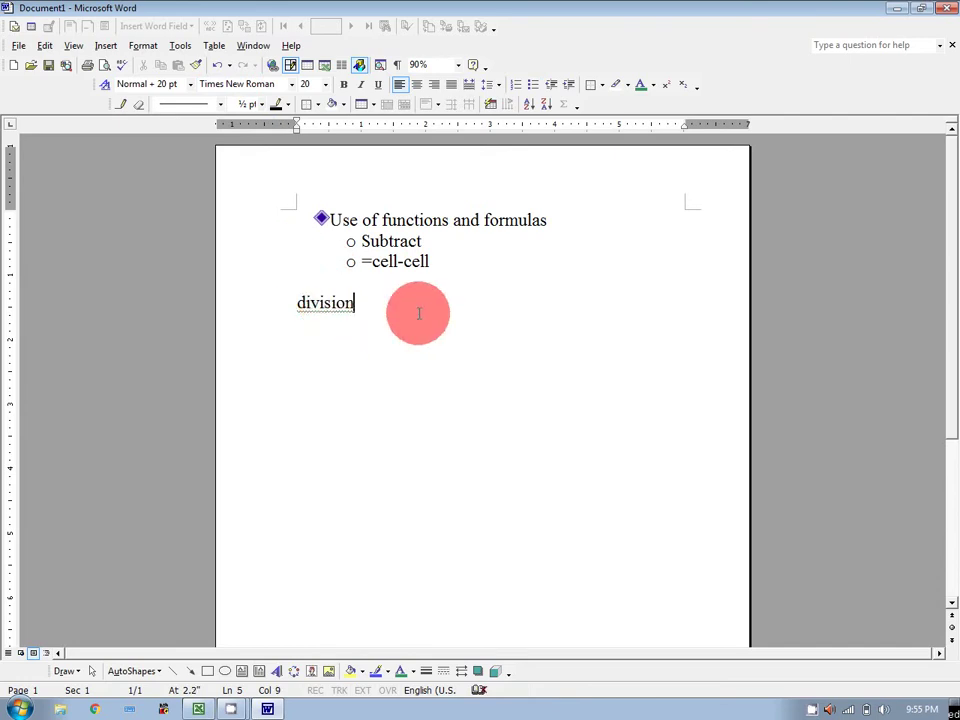
- Write the formula =cell/cell under the division line and highlight its slash
key(Return)
text(=cell/cell)
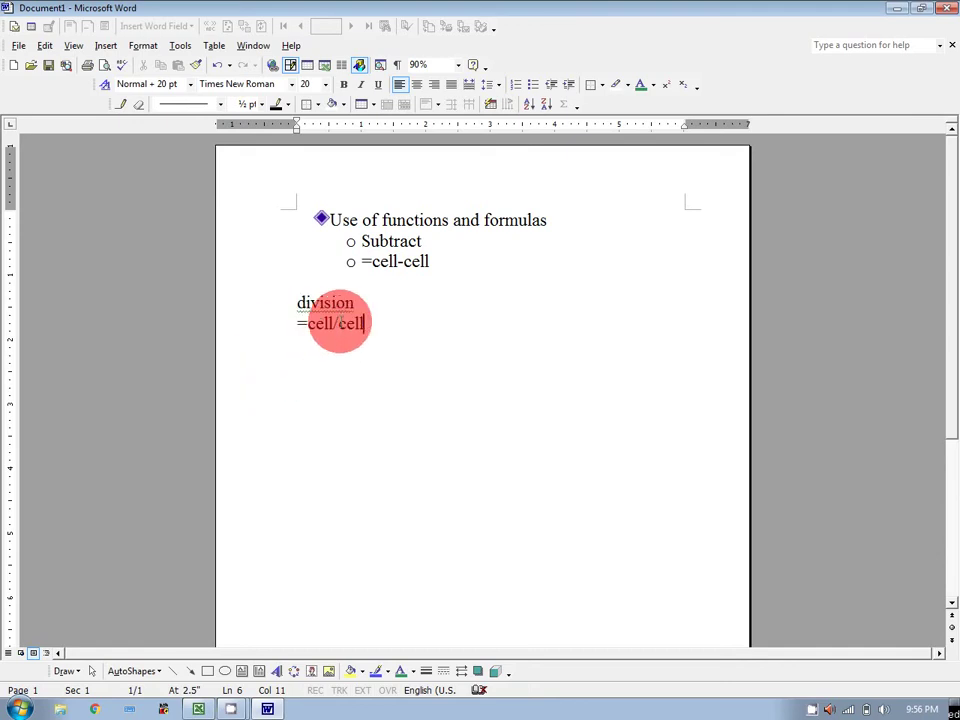
click(336, 322)
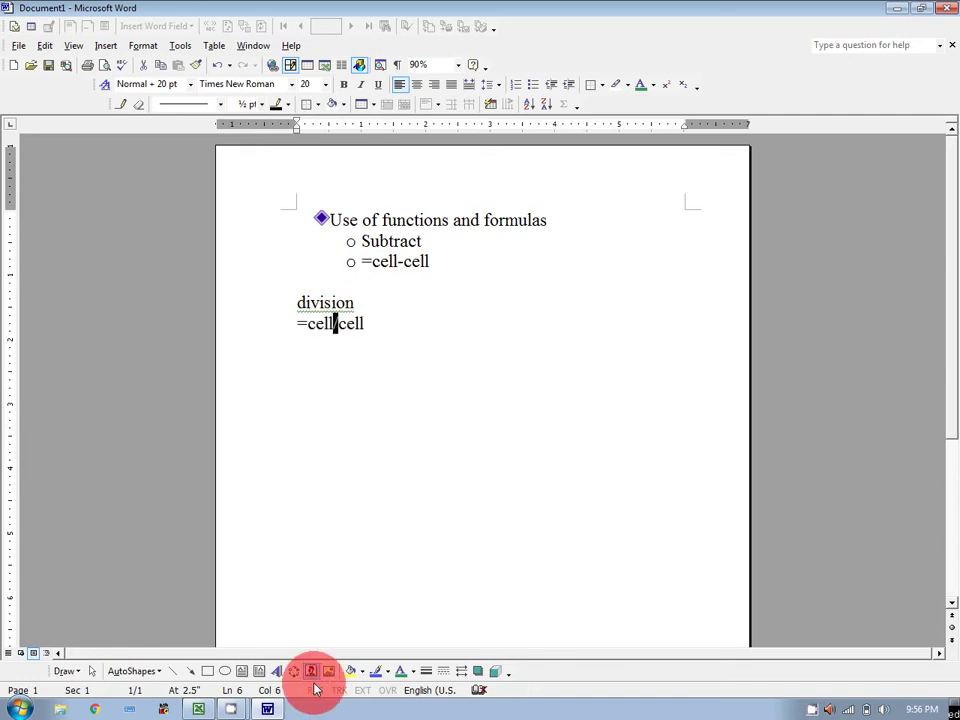
- Switch to the Excel workbook and enter 200, 140 and 200 in D13 to D15
click(198, 708)
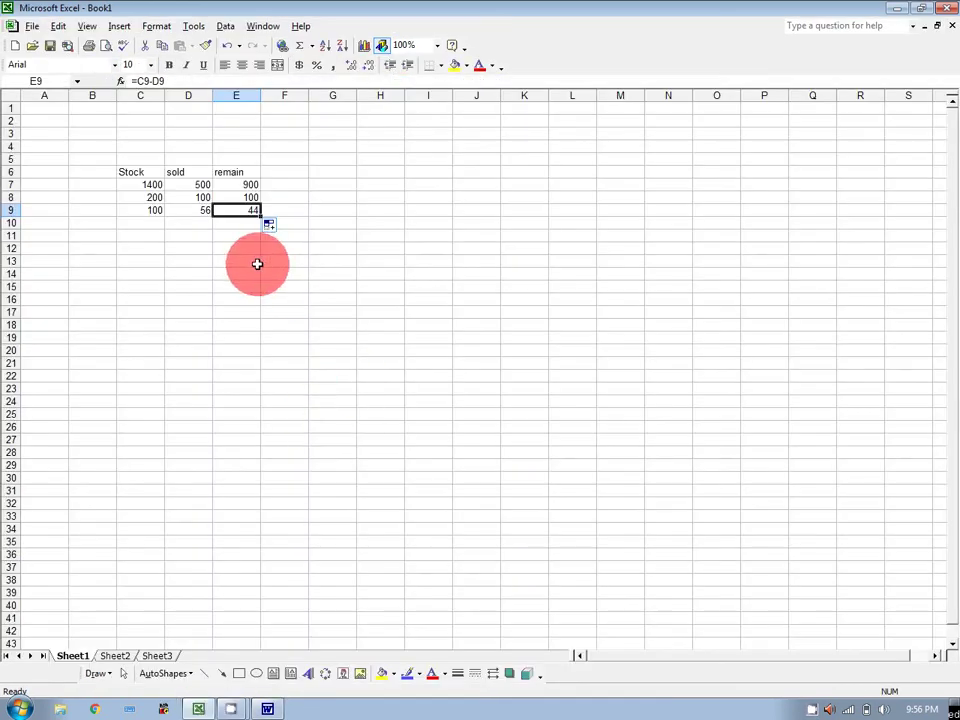
click(193, 263)
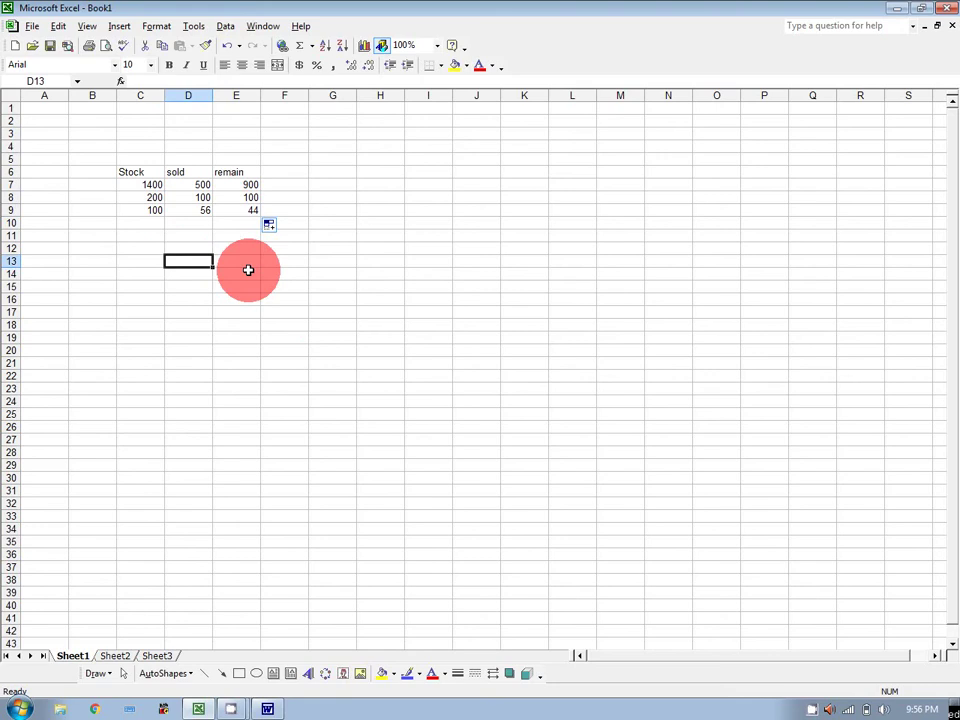
text(200)
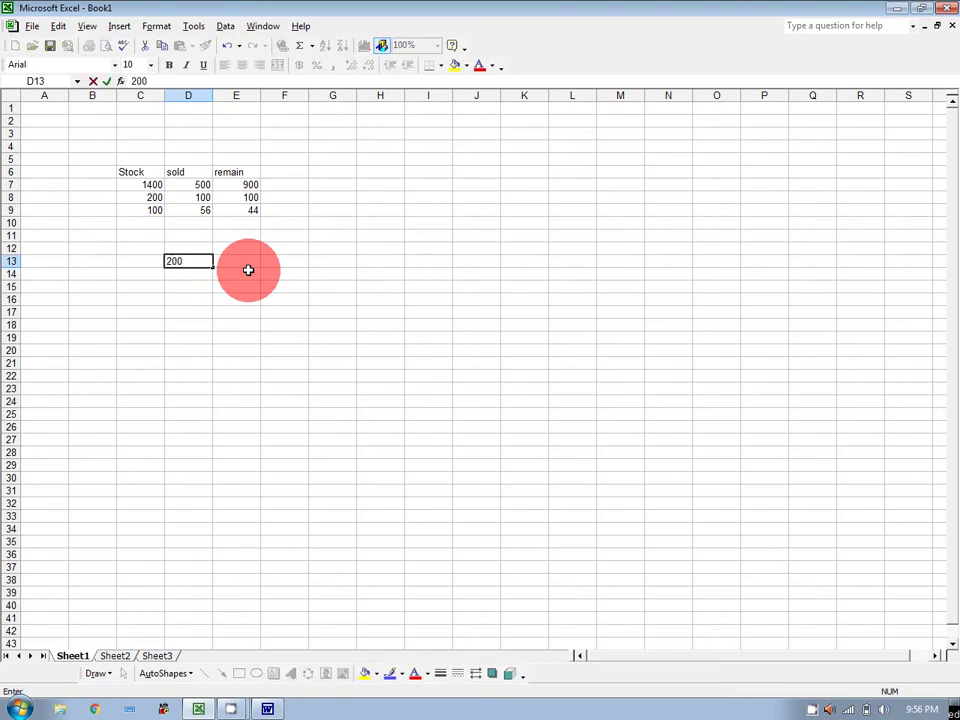
key(Return)
text(140)
key(Return)
text(200)
key(Return)
key(Right)
- Enter the divisors 30, 10 and 11 in E13 to E15
click(248, 266)
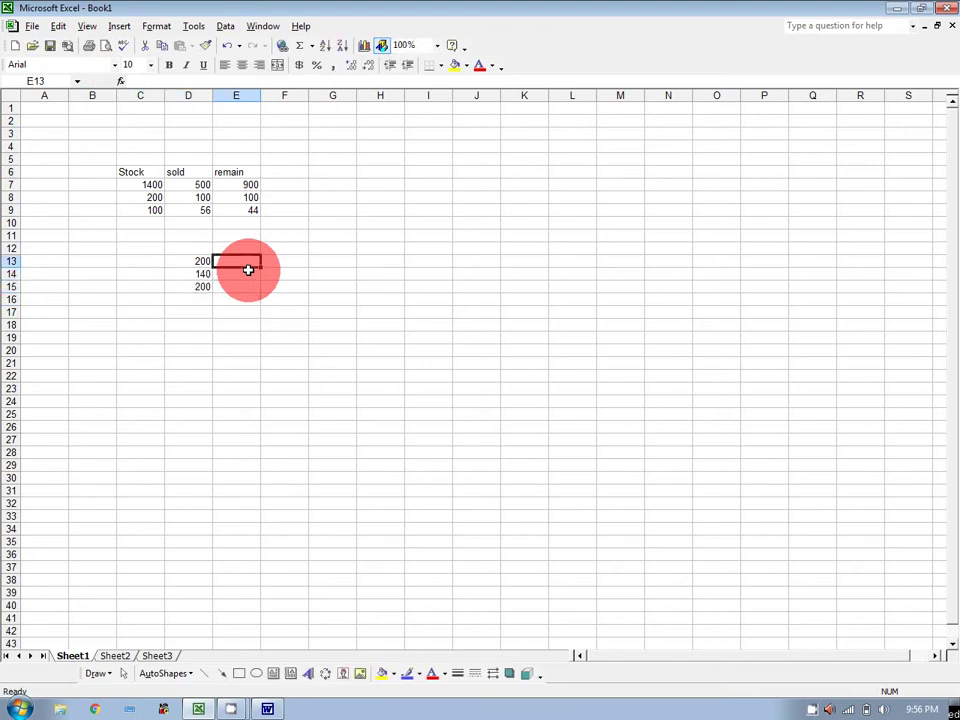
text(30)
key(Return)
text(10)
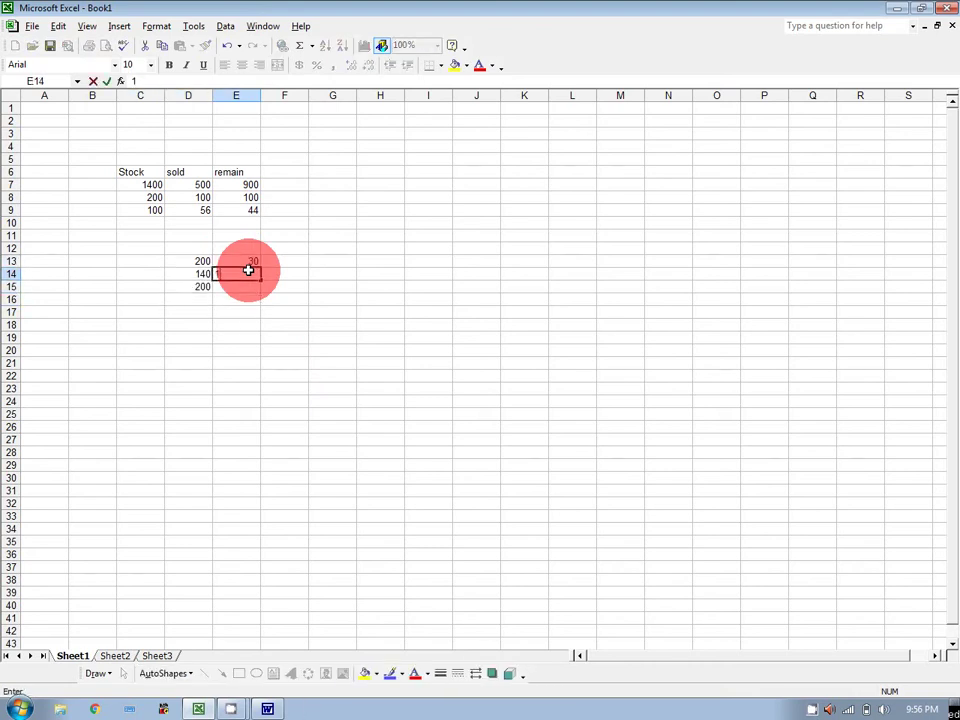
key(Return)
text(11)
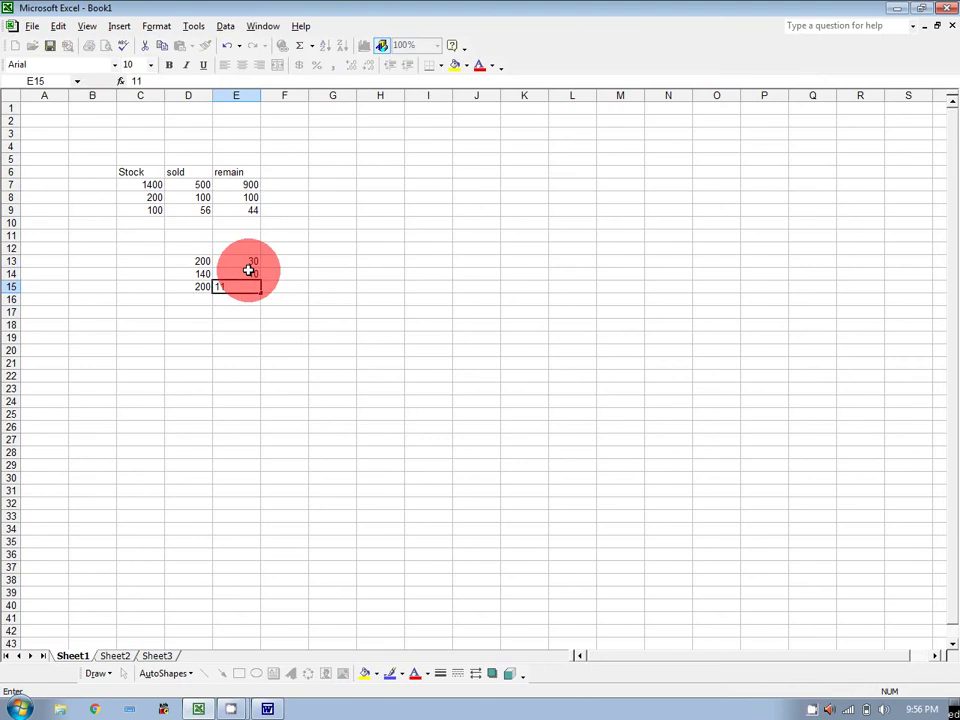
key(Tab)
- Divide the first pair of numbers in F13 with the formula =D13/E13
click(296, 261)
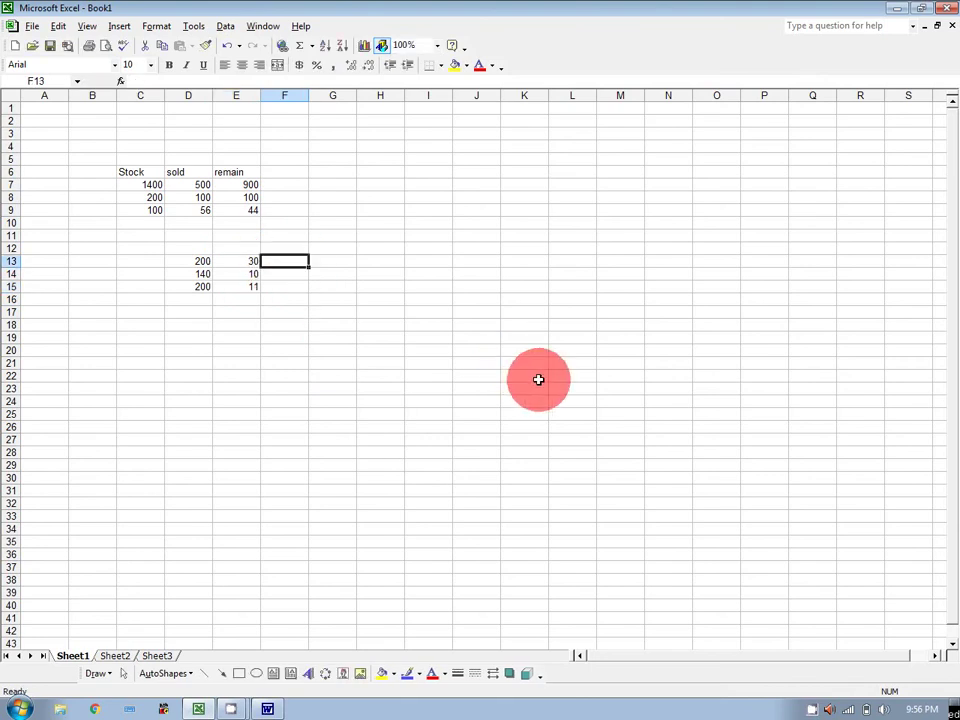
text(=)
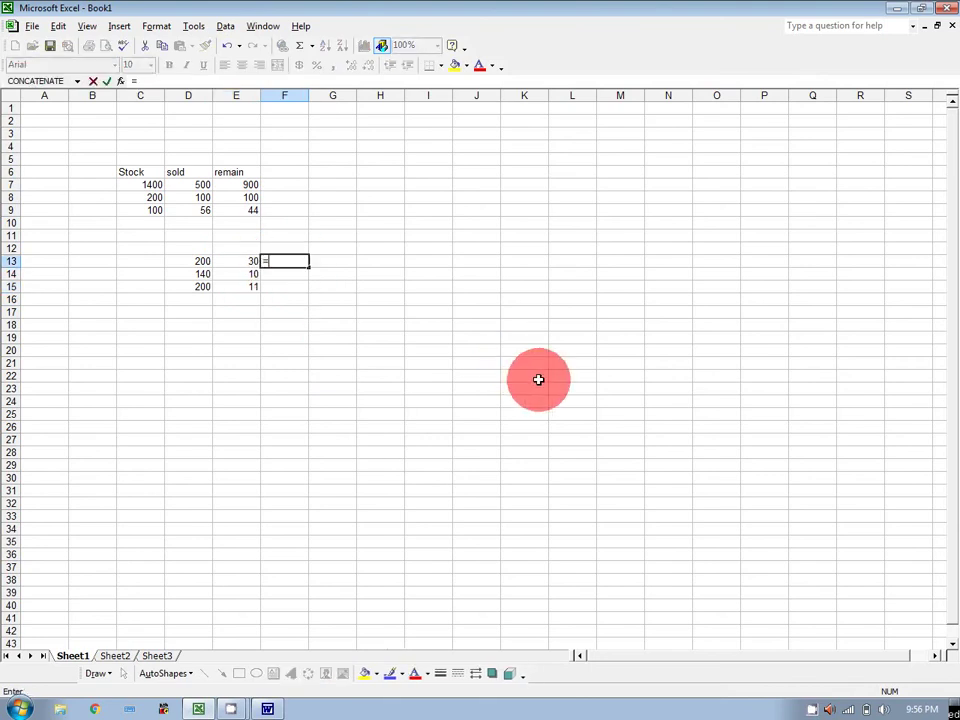
click(190, 261)
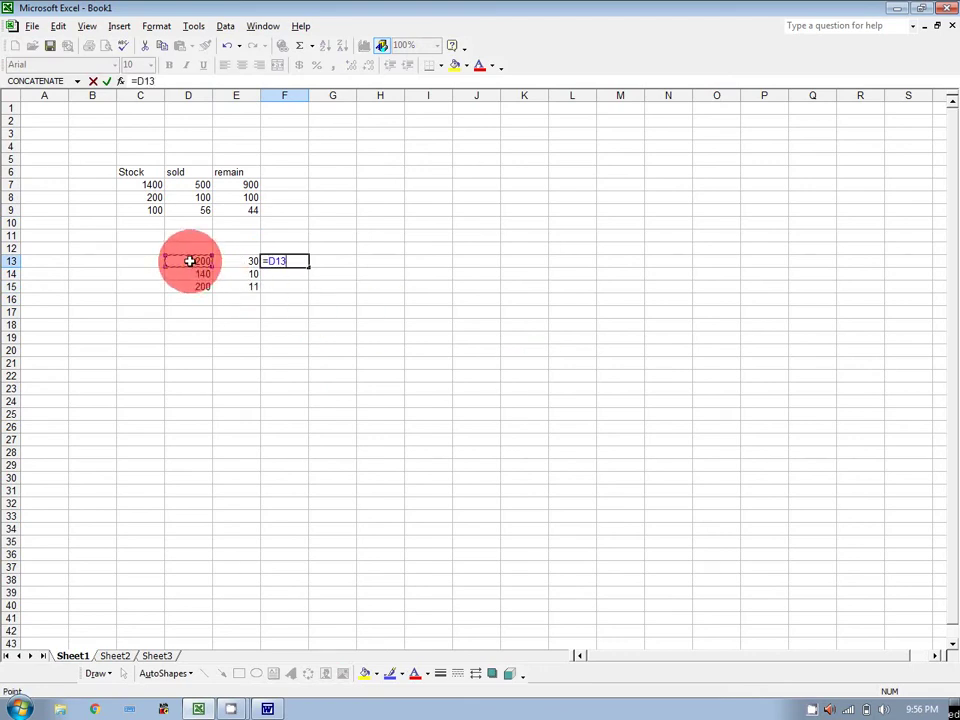
text(/)
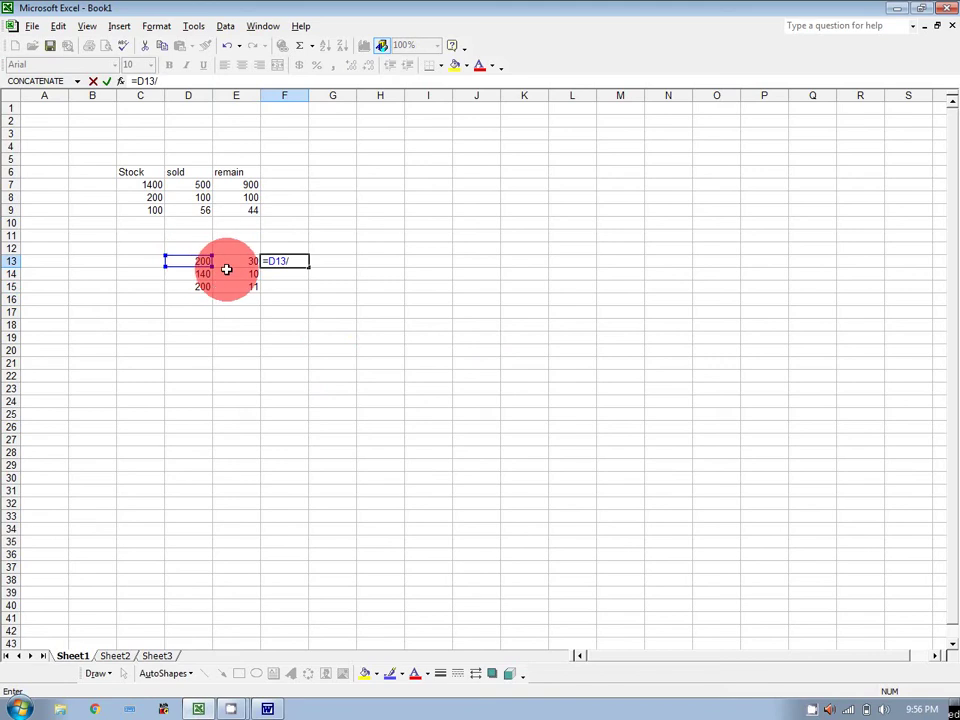
click(233, 261)
key(Return)
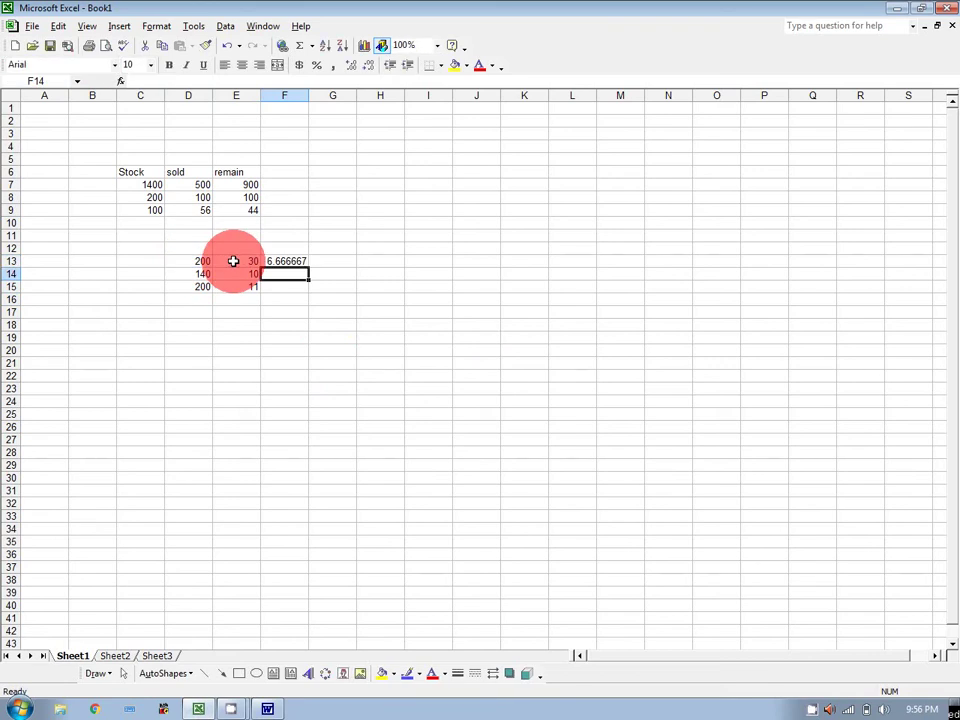
- Fill the division formula from F13 down through F15
click(284, 261)
drag(307, 266, 293, 287)
click(397, 288)
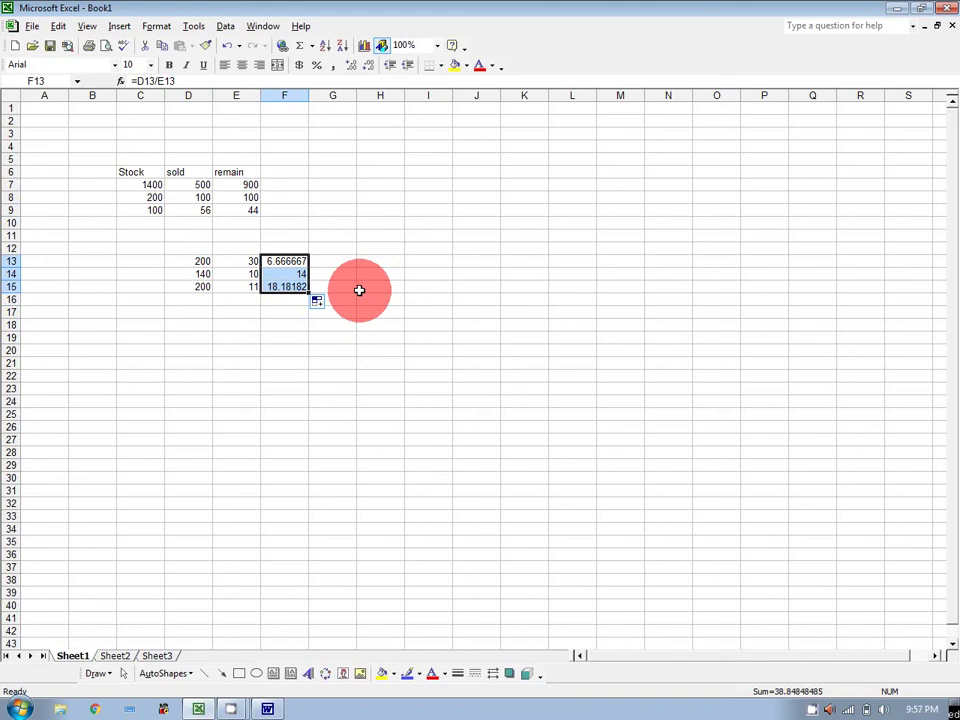
click(375, 272)
- Reduce the division results in F13 to F15 to two decimal places
drag(292, 261, 293, 287)
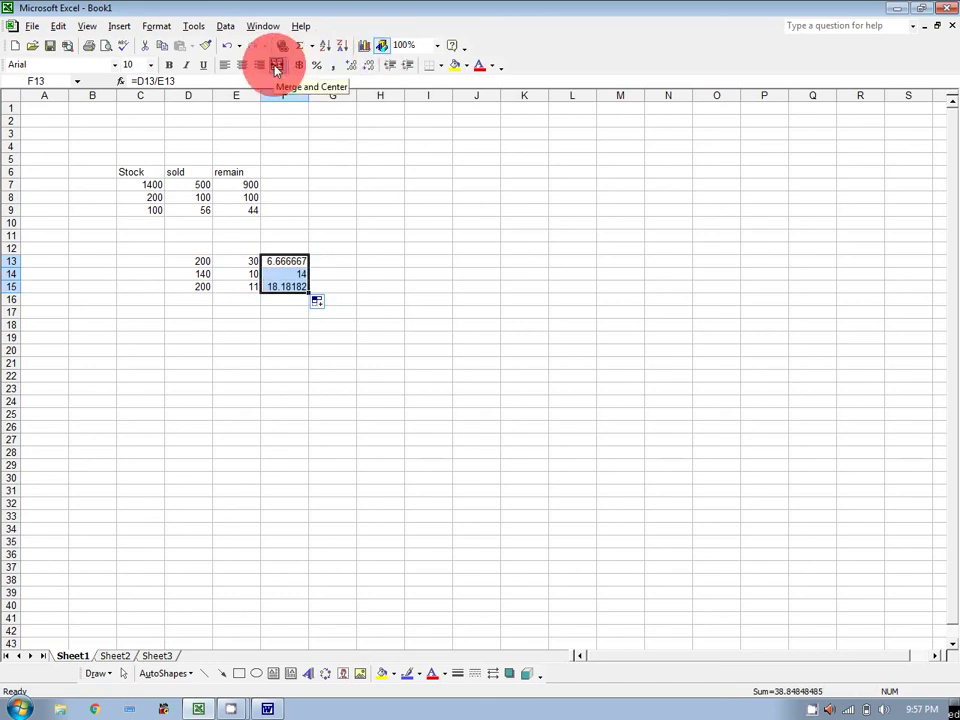
click(351, 65)
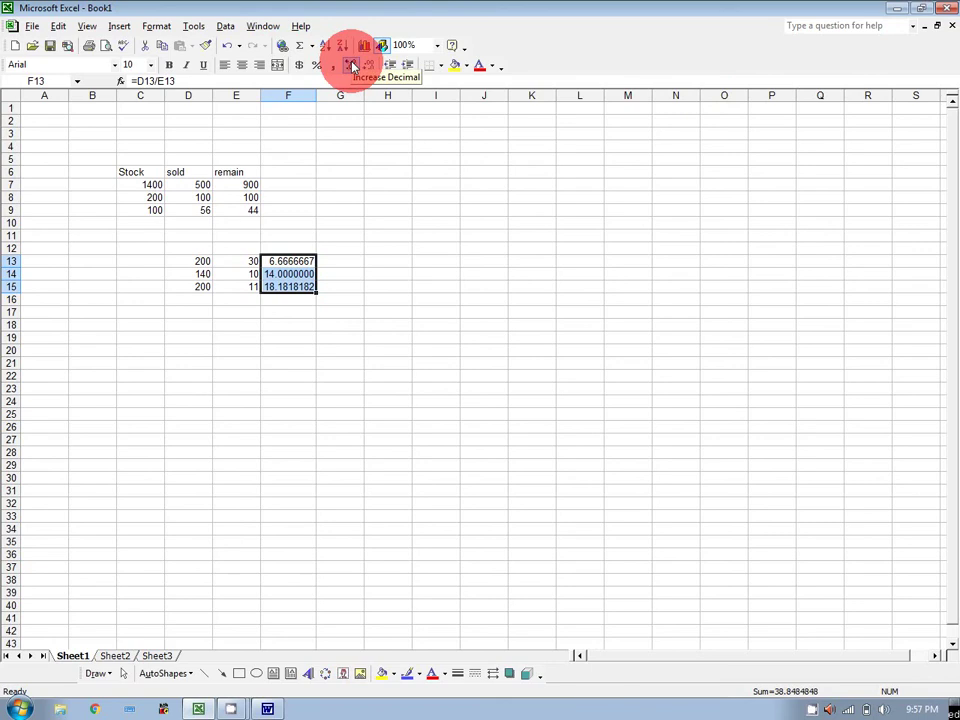
click(369, 65)
click(369, 65)
click(370, 66)
click(370, 66)
click(370, 66)
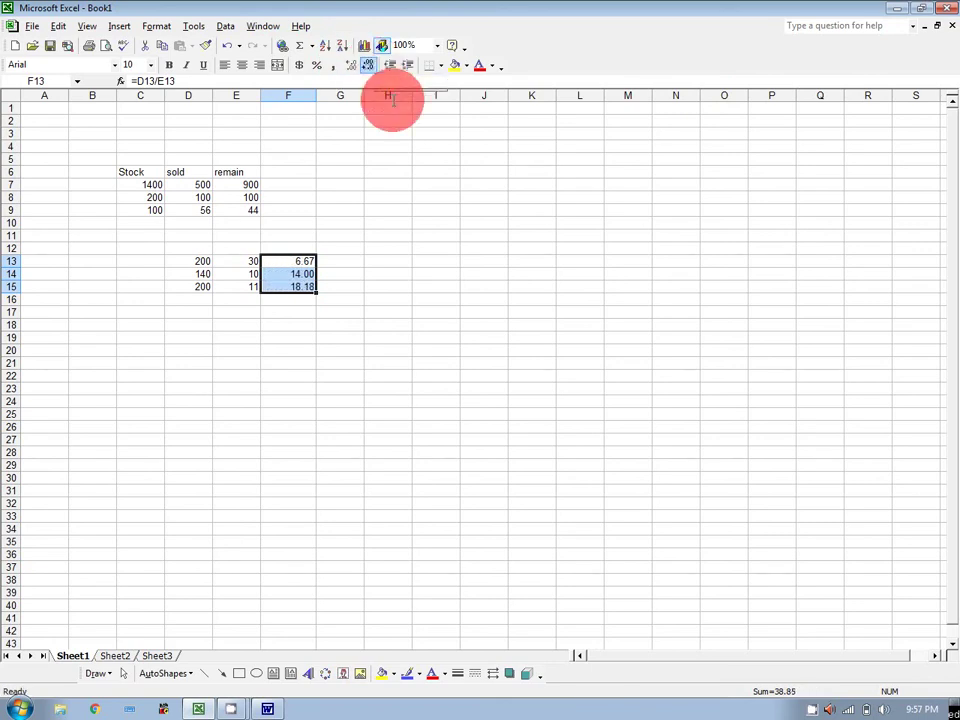
click(371, 320)
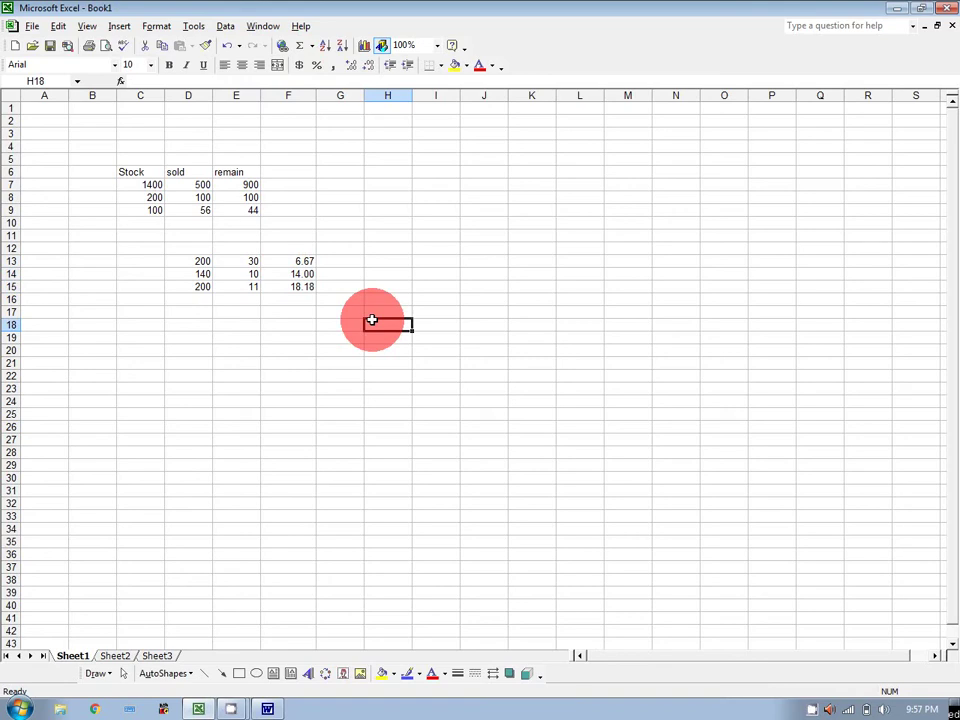
- Switch to the Word document and start a new line below the division formula, leaving one blank line between
click(268, 709)
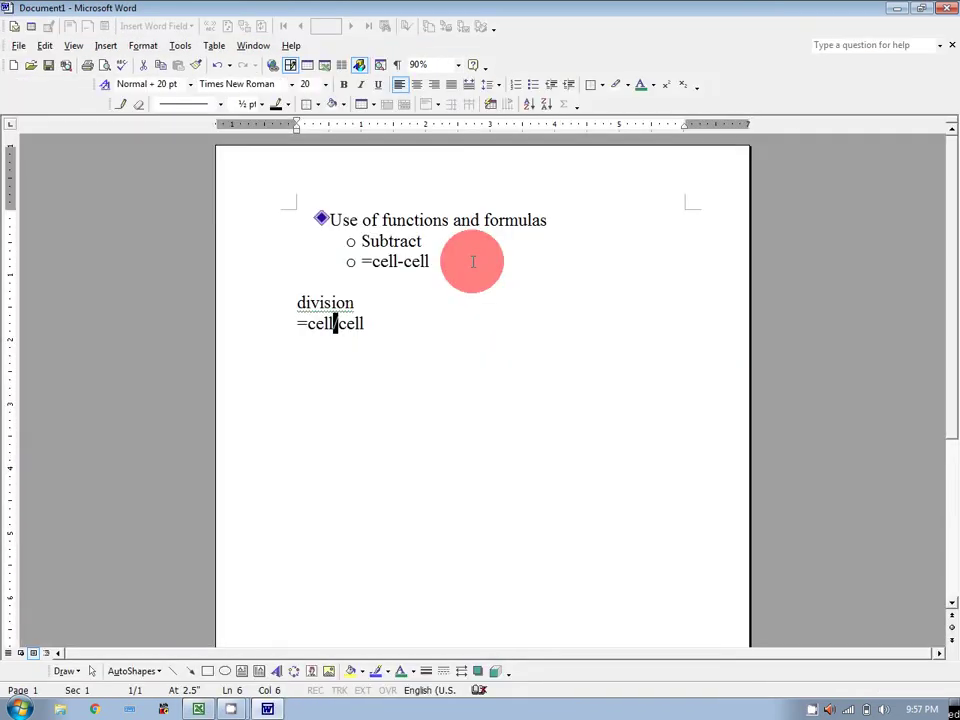
text(/)
click(405, 320)
key(Return)
key(Return)
text(+ )
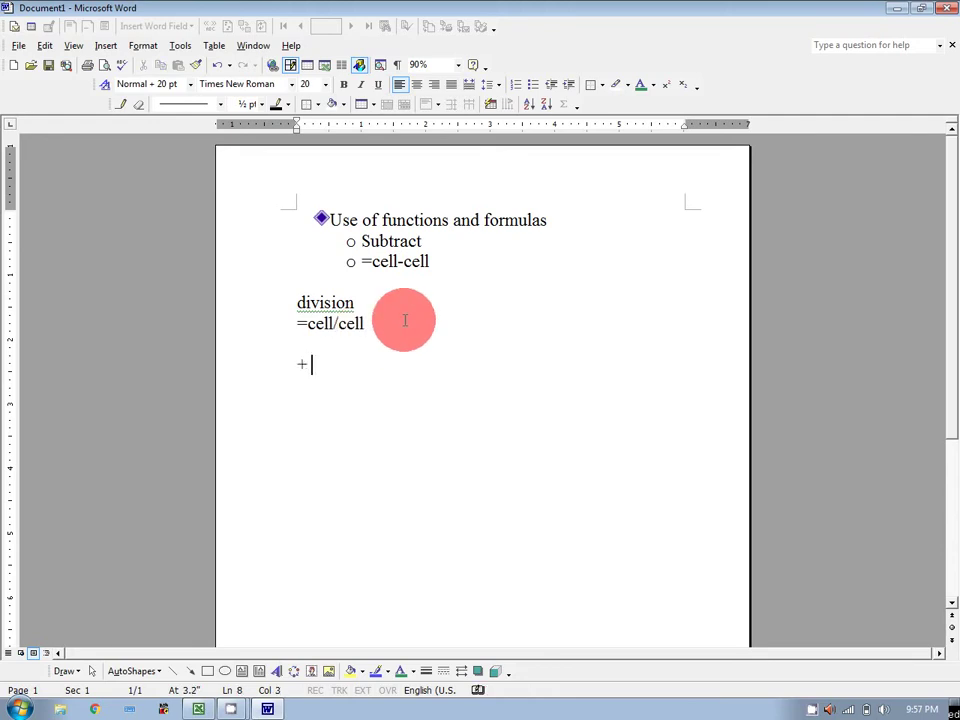
text(*)
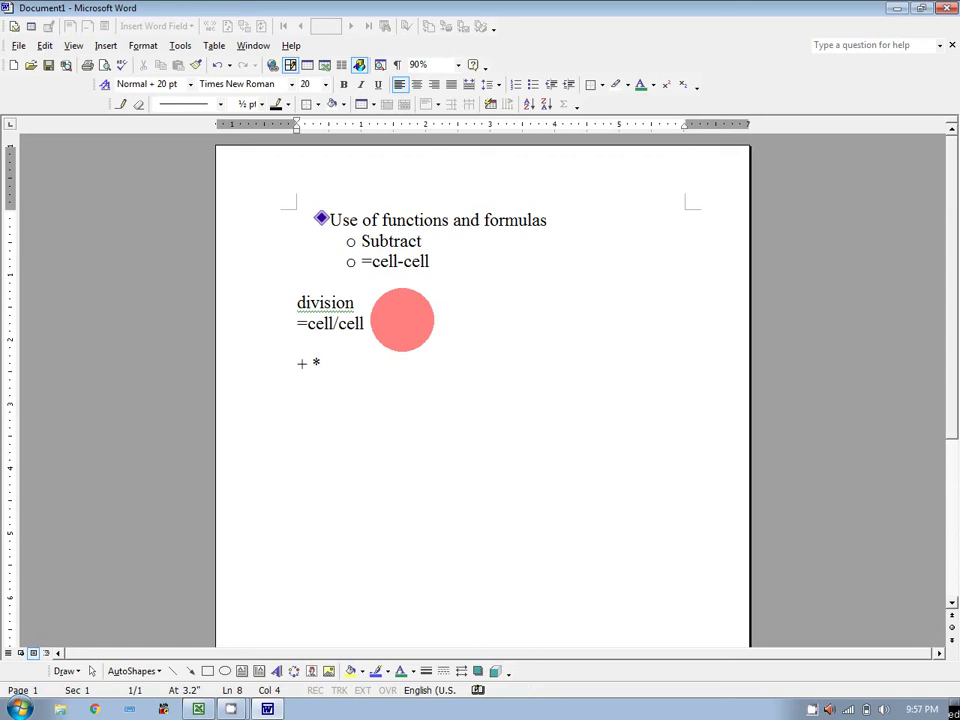
text( / -)
key(BackSpace)
key(BackSpace)
key(BackSpace)
key(BackSpace)
key(BackSpace)
key(BackSpace)
key(BackSpace)
- Add the line "percentage" and, after a blank line, the formula =OM/TM*100 below it
text(percentage)
key(BackSpace)
key(BackSpace)
text(ge)
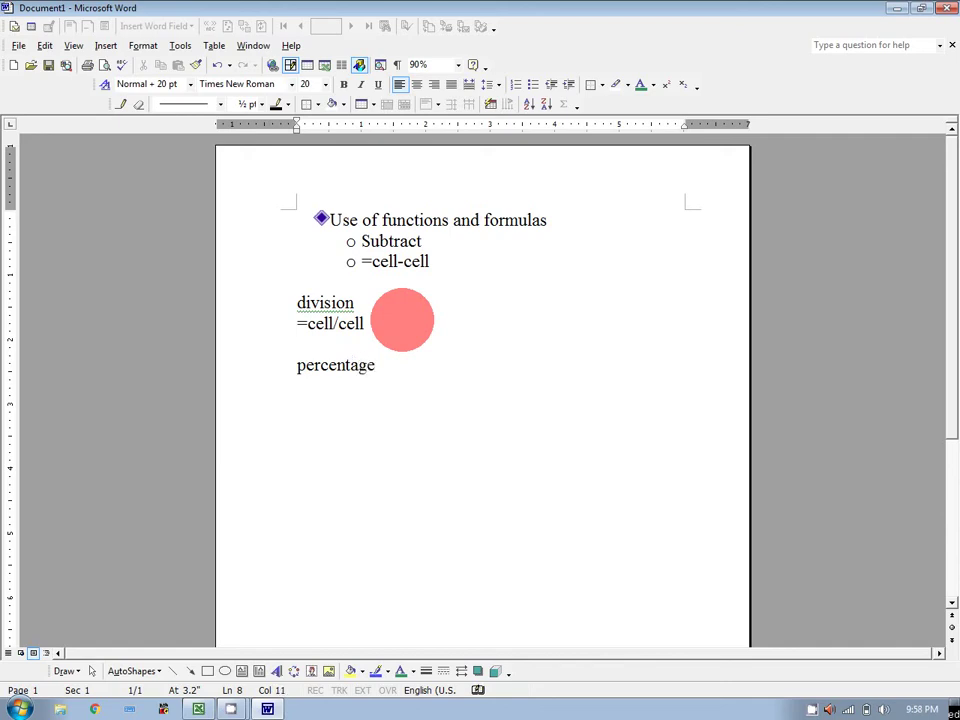
key(Return)
key(Return)
text(=OM)
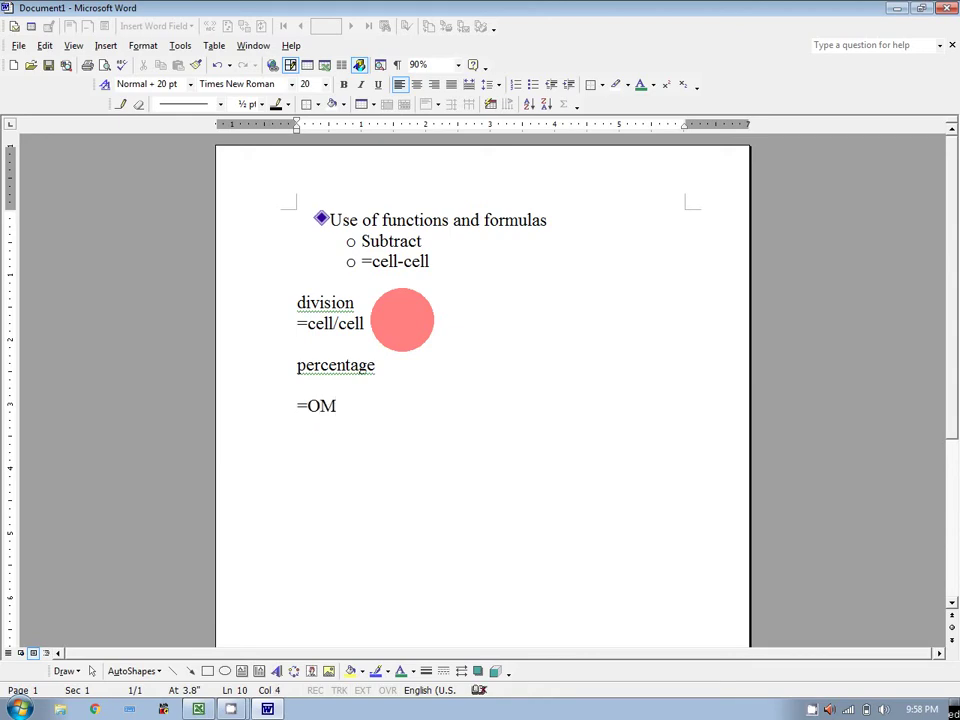
text(/TM*100)
- Switch to the Excel workbook and, on Sheet2, enter the headers Subject in E9 and Total Marks in F9
click(267, 708)
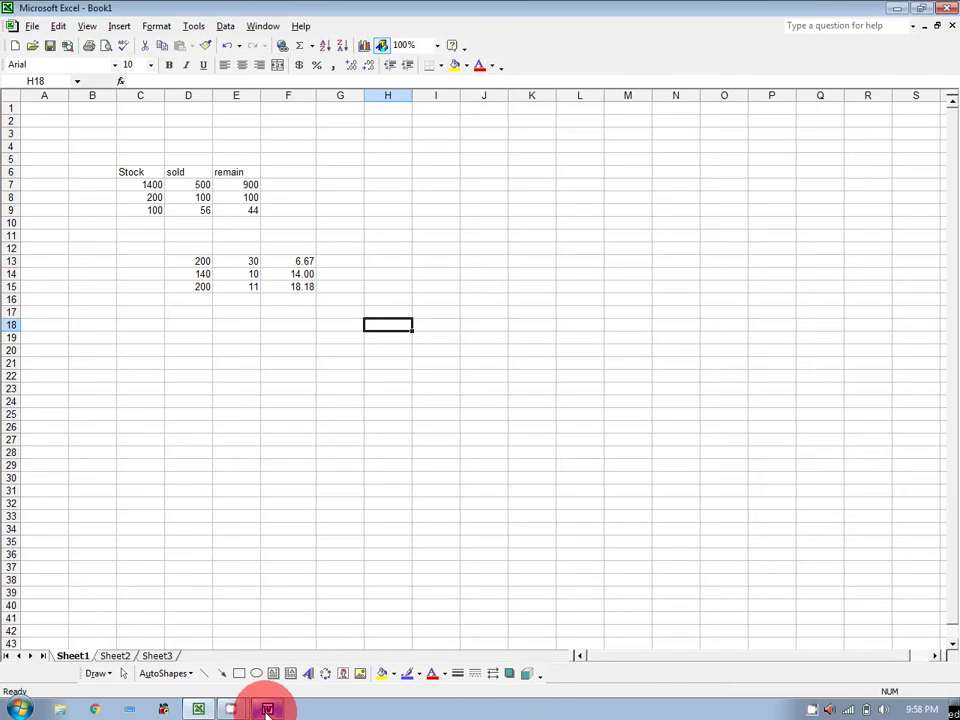
click(124, 657)
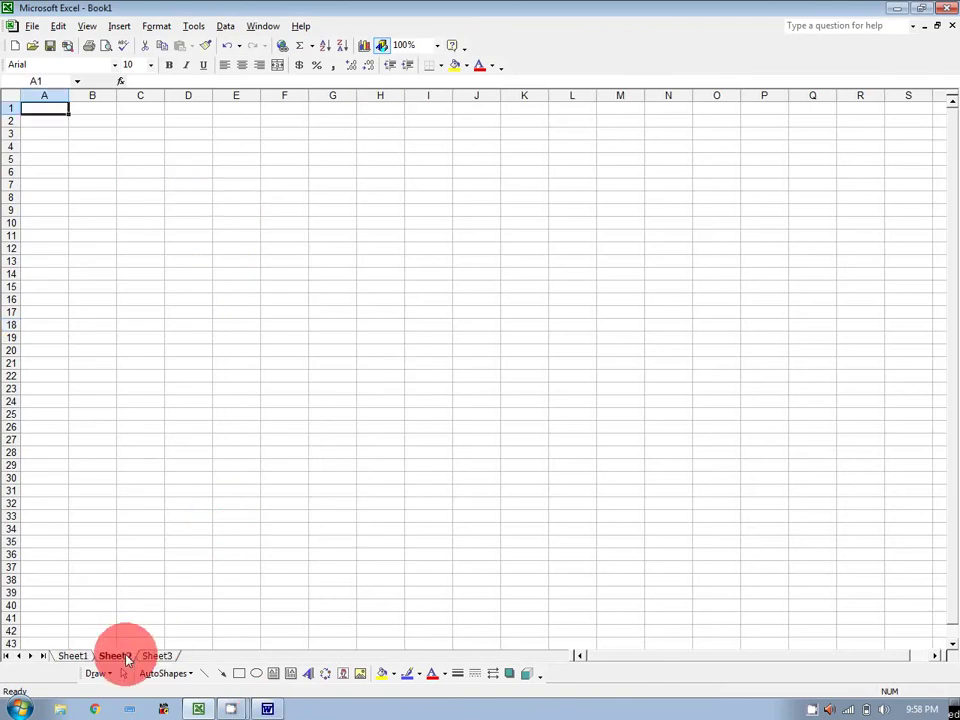
click(250, 212)
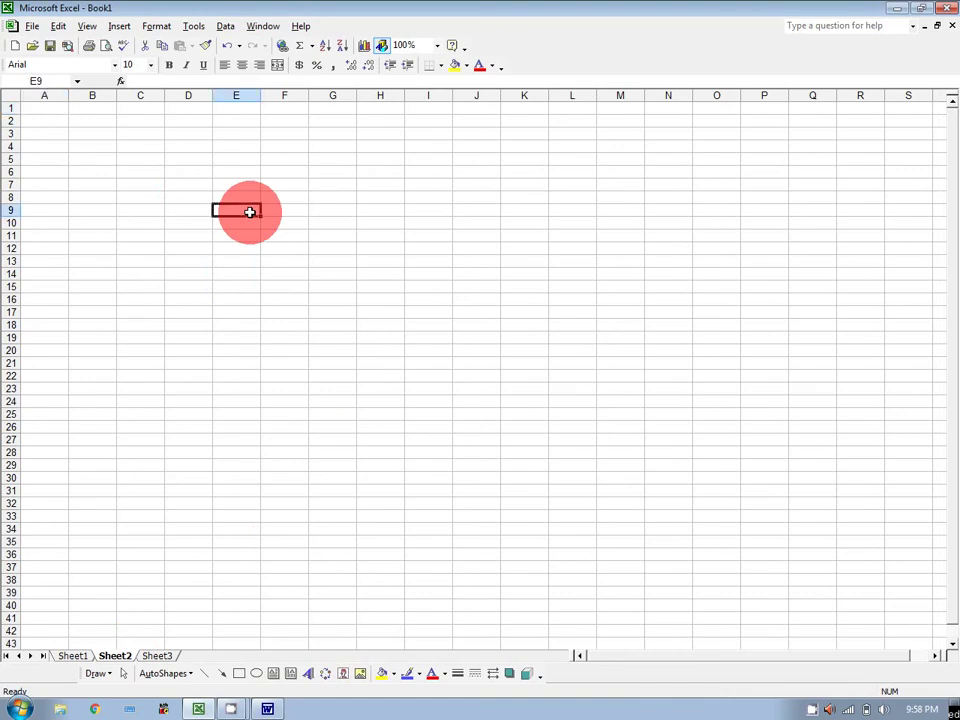
text(Subject)
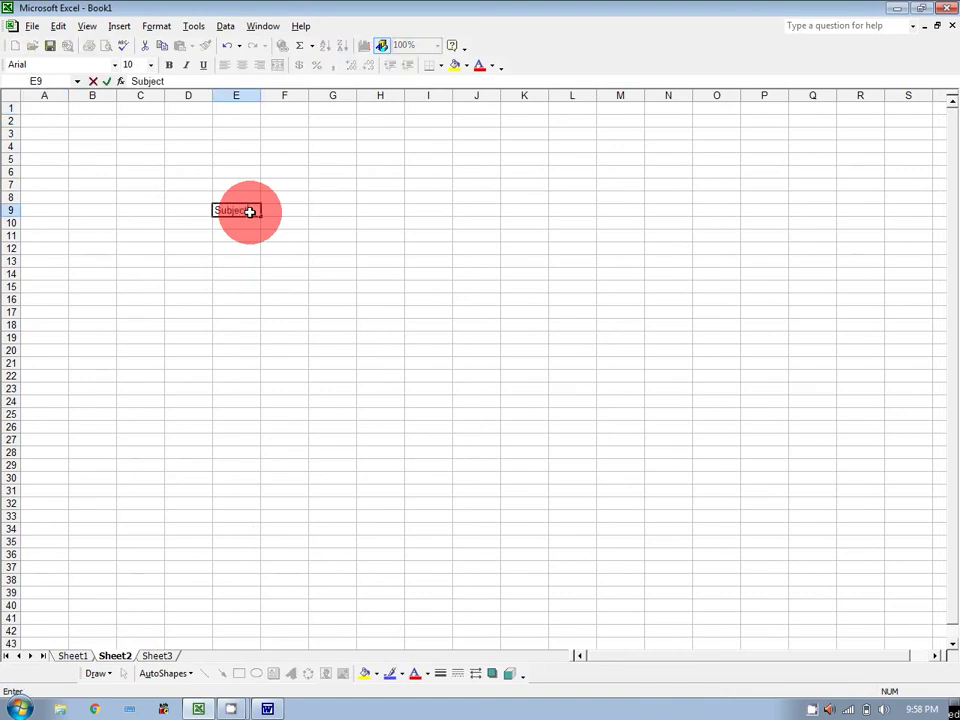
key(Tab)
text(T)
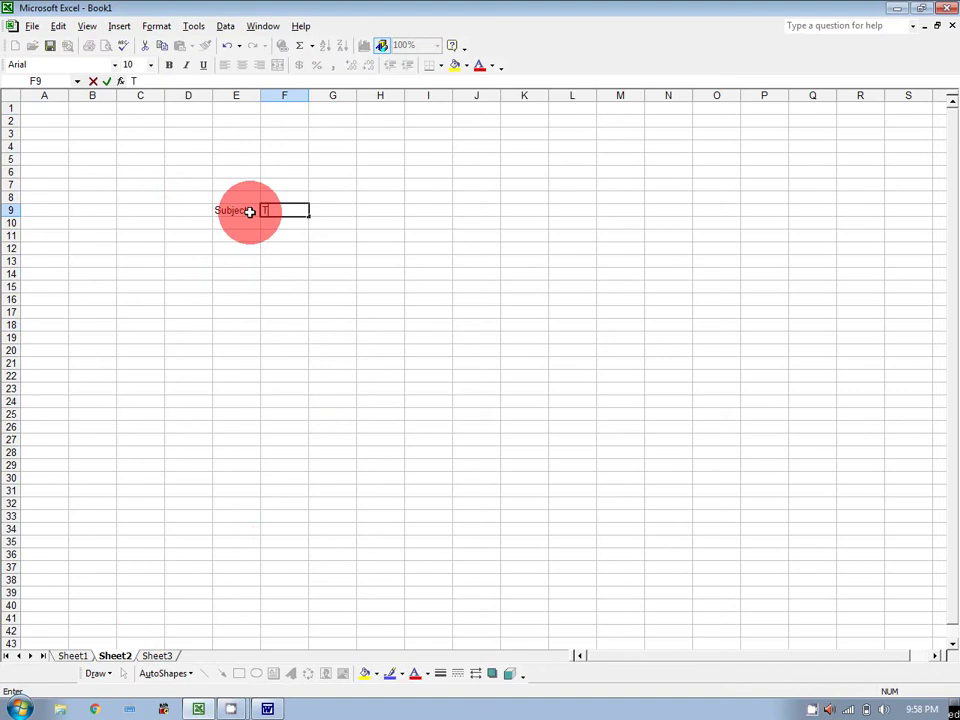
text(otal Marks)
key(Tab)
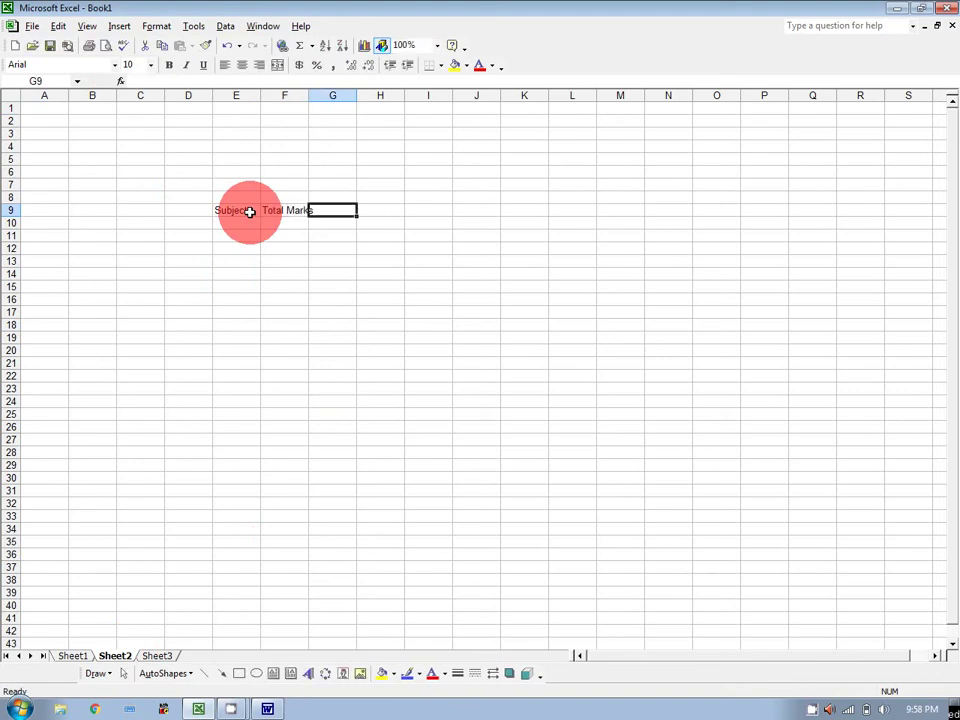
- Enter the headers Obtained Marks in G9 and %age in H9, and fit columns F and G to their text
text(Obati8ne)
key(BackSpace)
key(BackSpace)
key(BackSpace)
key(BackSpace)
key(BackSpace)
key(BackSpace)
text(tained)
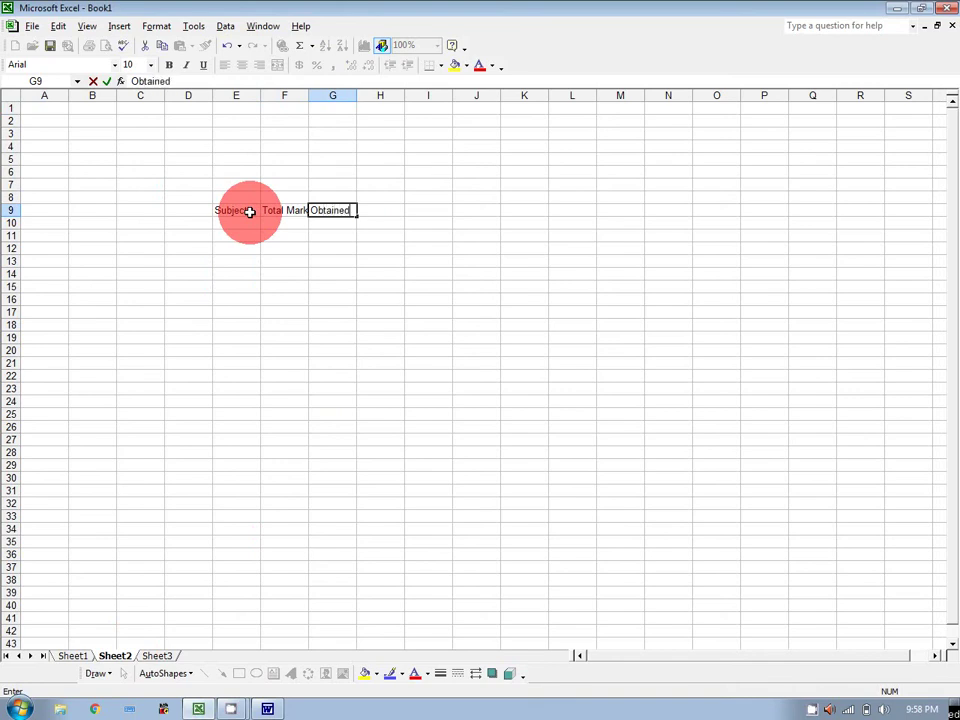
text( Marks)
key(Tab)
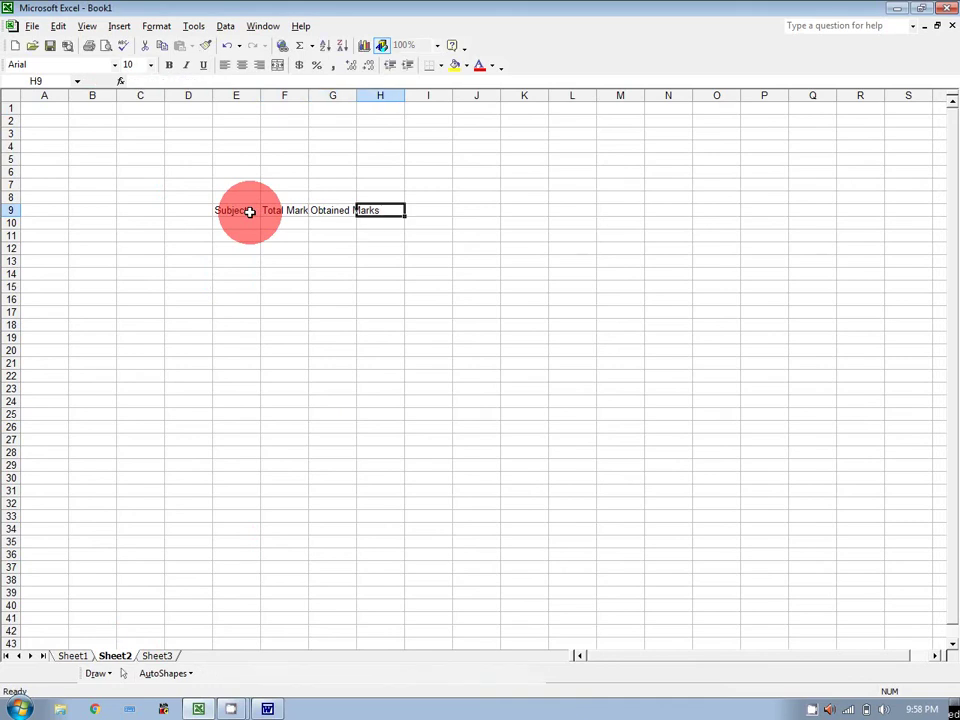
text(%age)
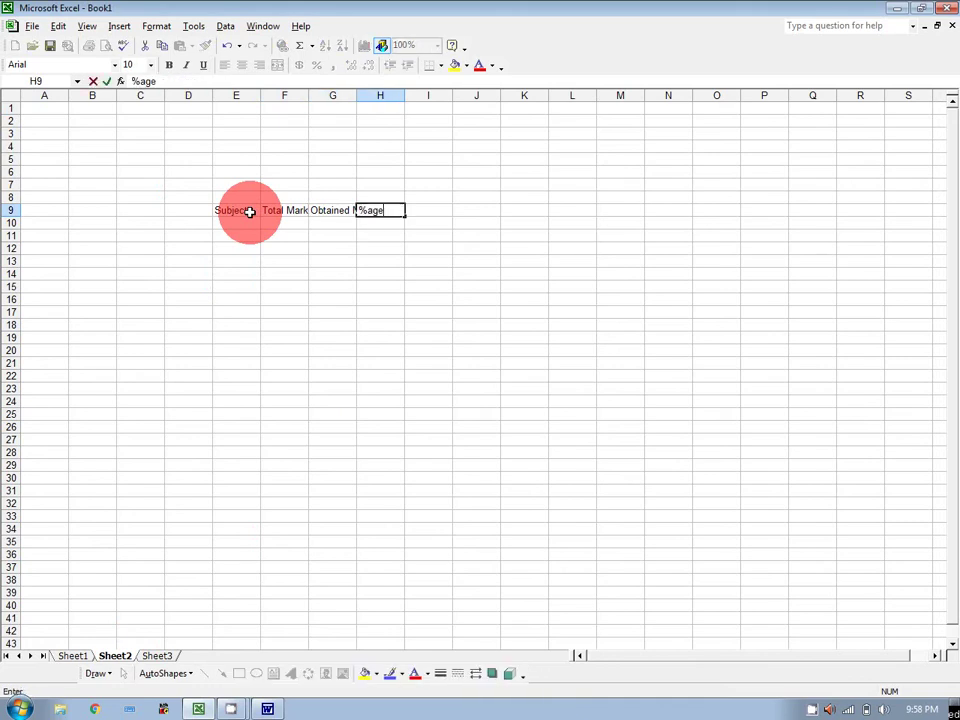
click(305, 97)
double_click(309, 97)
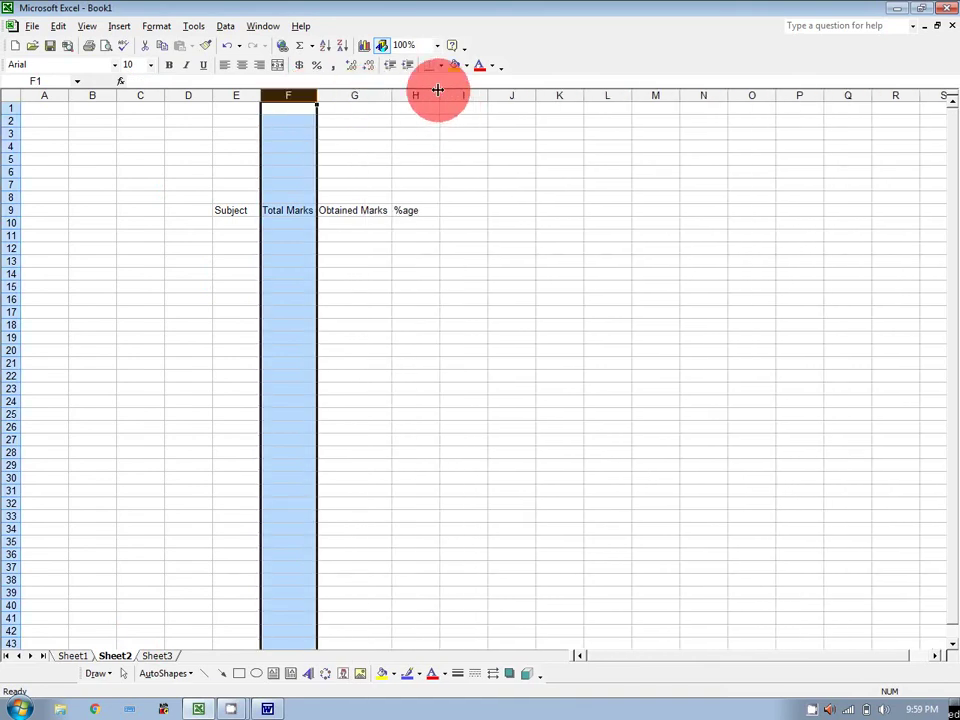
- List the subjects Urdu, Eng, Math, Phy, Che and Computer in cells E10 to E15
click(252, 222)
text(Urdu)
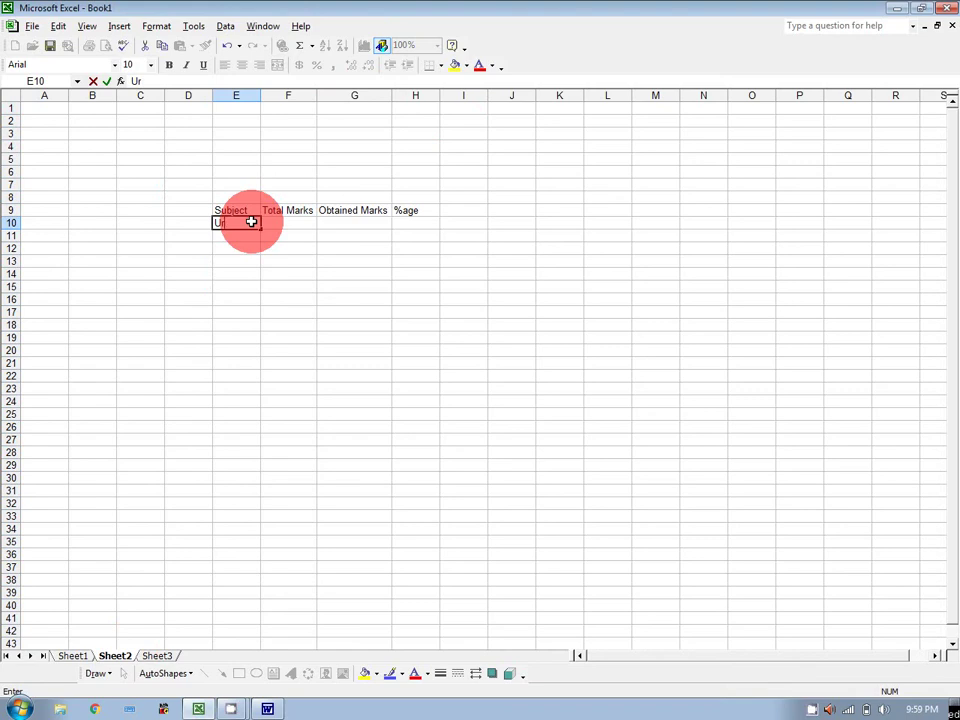
key(Return)
text(Eng)
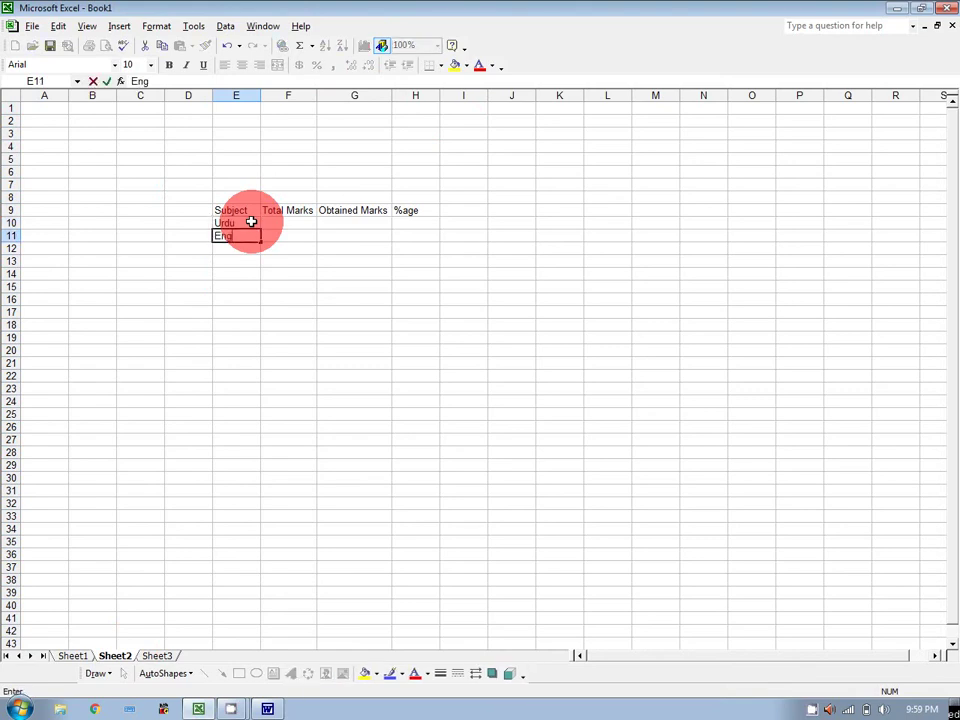
key(Return)
text(Math)
key(Return)
text(Phy)
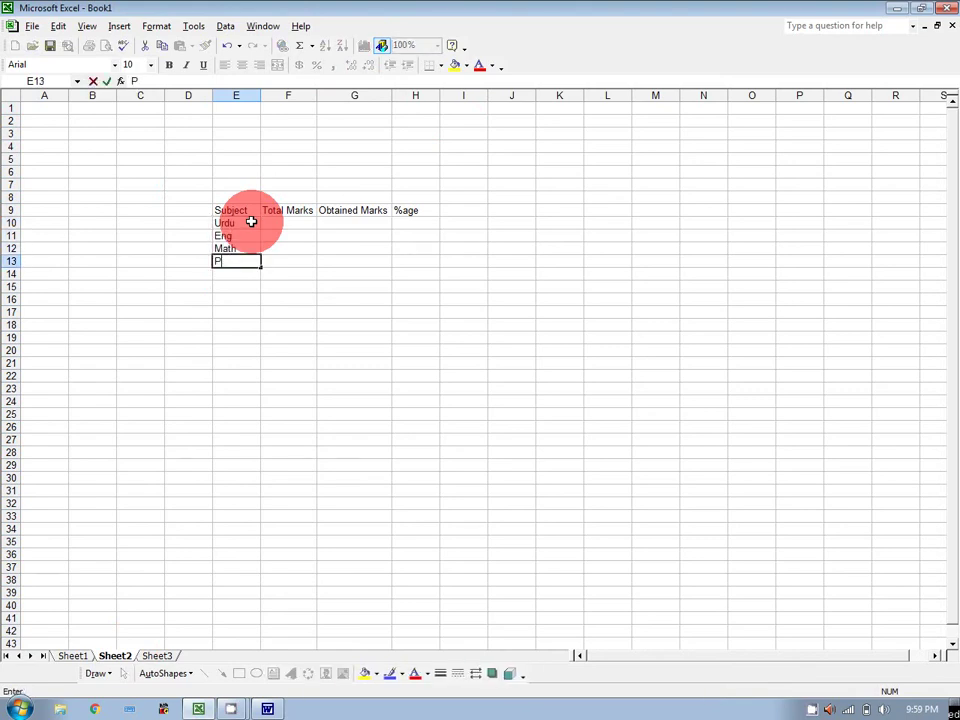
key(Return)
text(Che)
key(Return)
text(Computer)
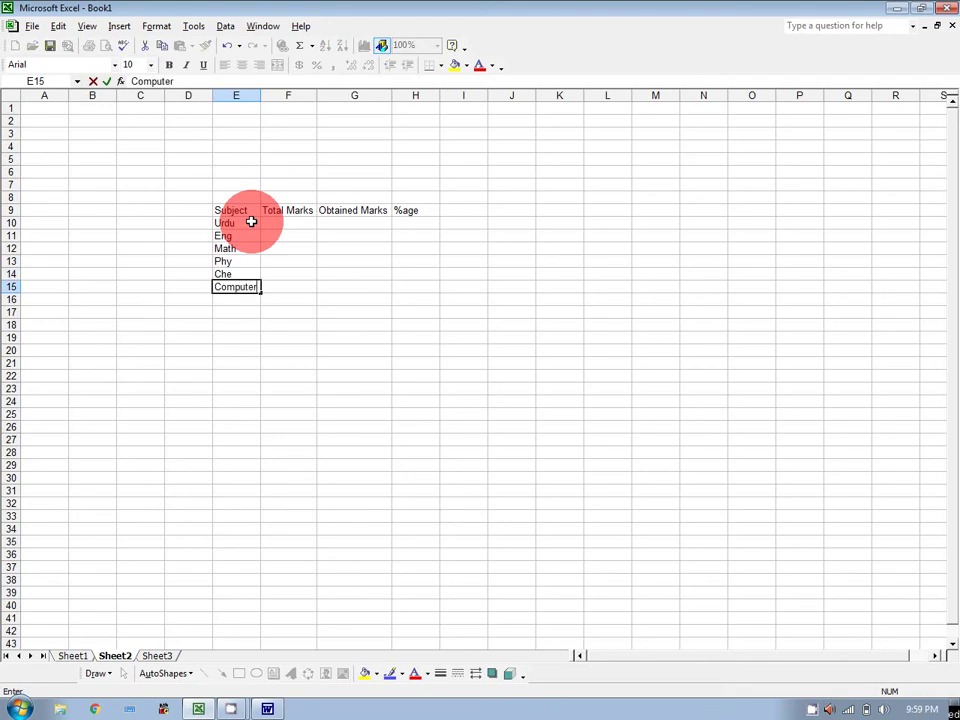
key(Return)
- Enter the total marks 200, 200, 100, 75, 75 and 75 in cells F10 to F15
click(274, 222)
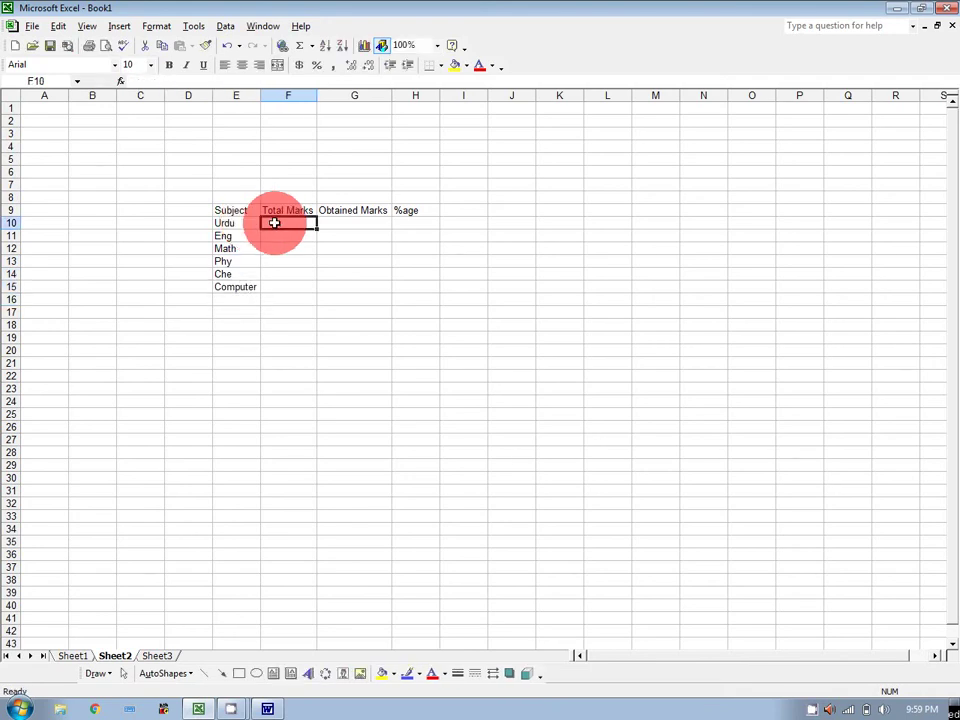
text(200)
key(Return)
text(200)
key(Return)
text(100)
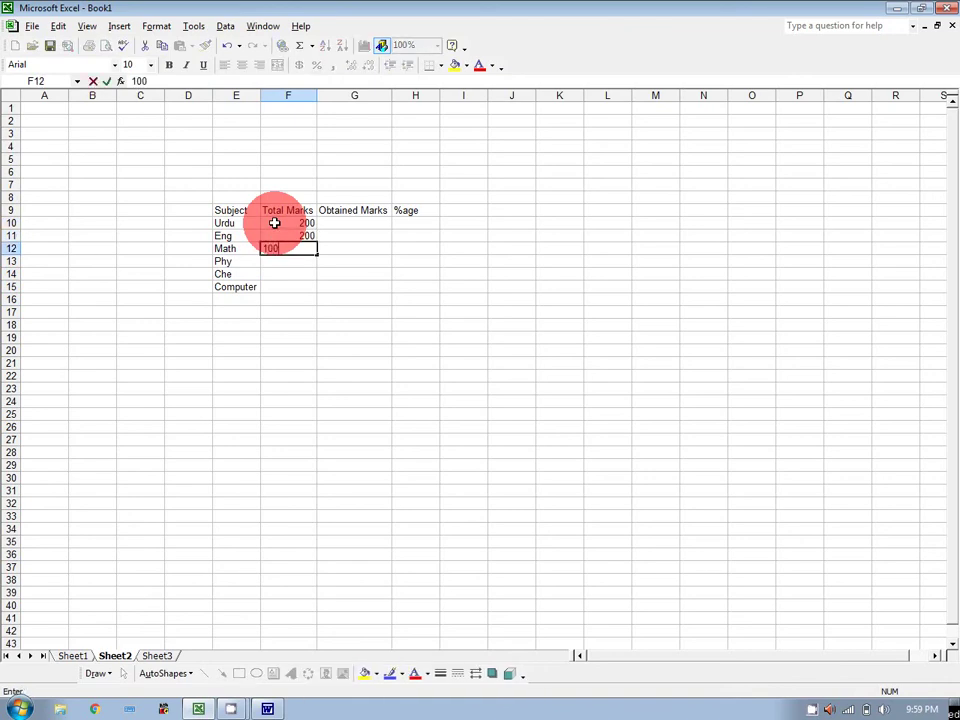
key(Return)
text(75)
key(Return)
text(75)
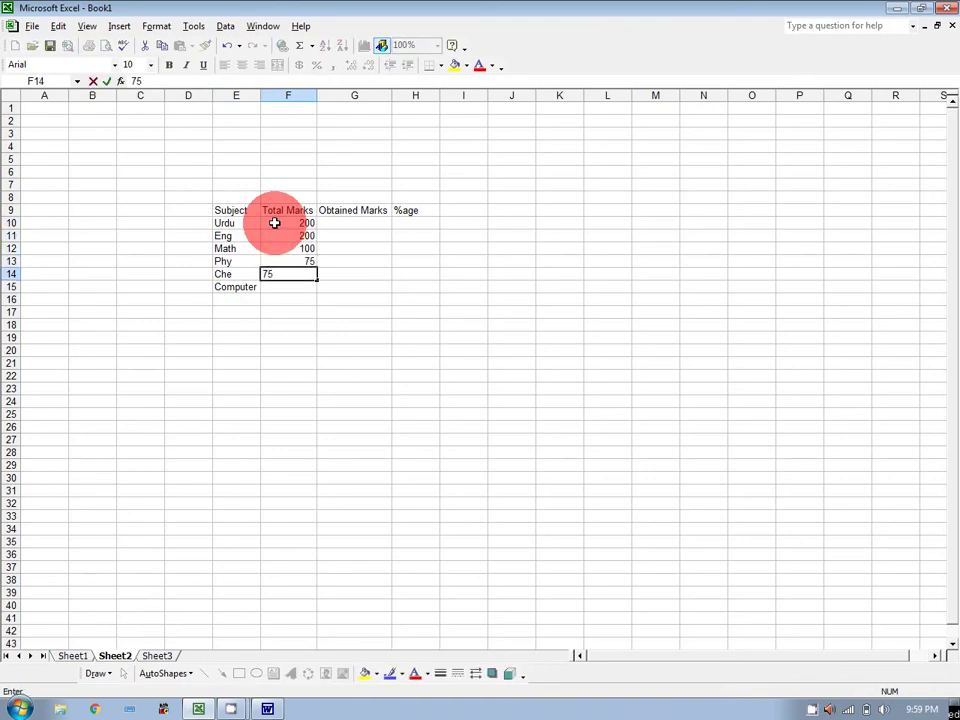
key(Return)
text(75)
key(Tab)
- Enter the obtained marks 120, 100, 56, 33, 42 and 36 in cells G10 to G15
key(Up)
key(Up)
key(Up)
key(Up)
key(Up)
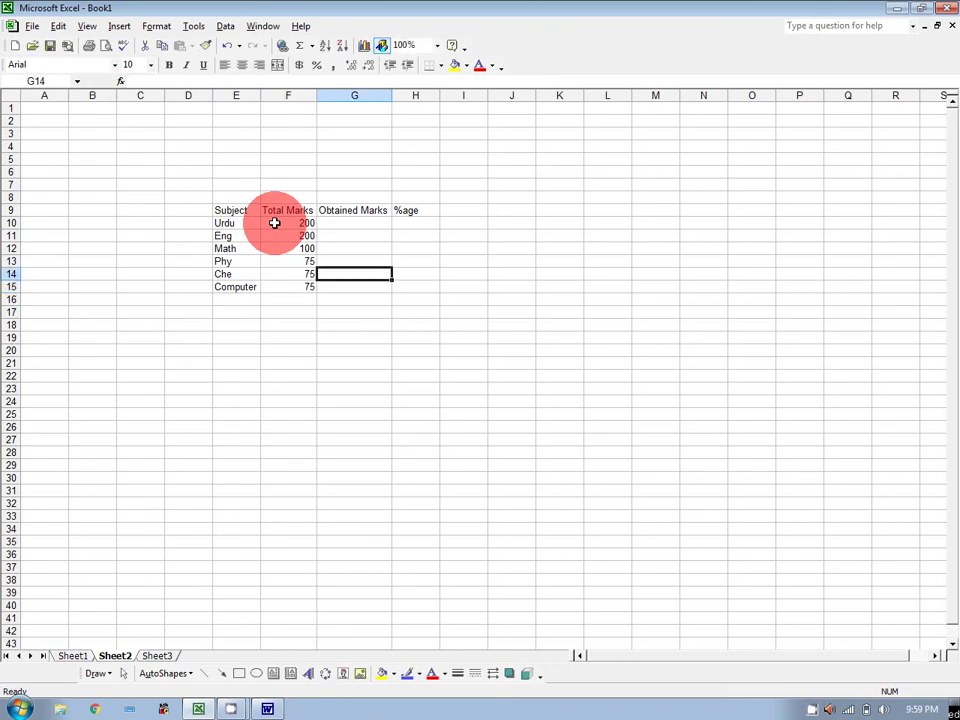
text(120)
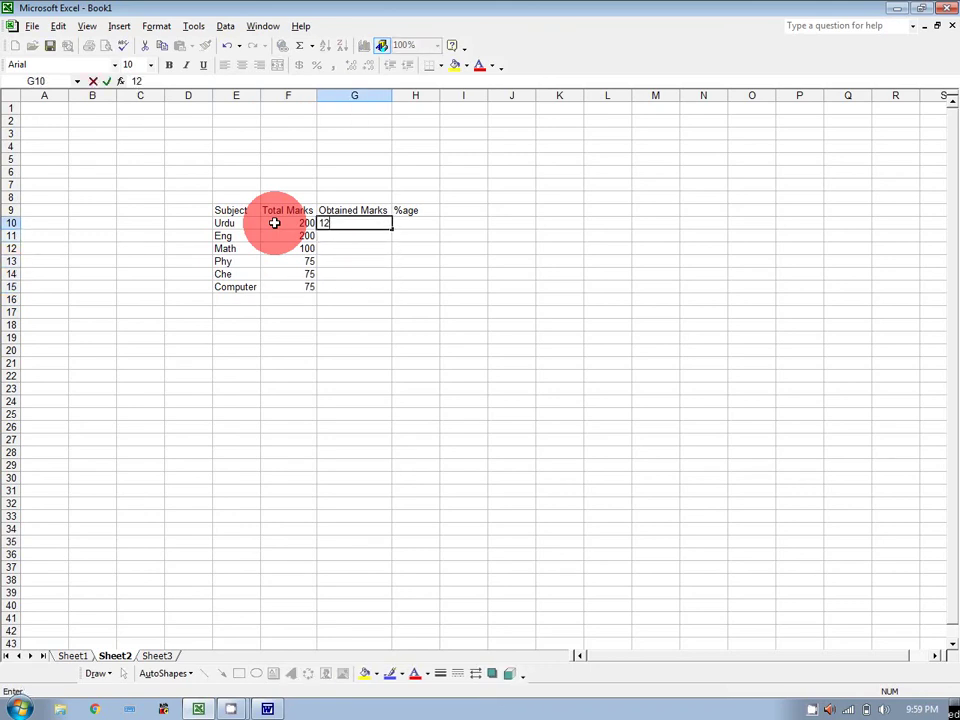
key(Return)
text(100)
key(Return)
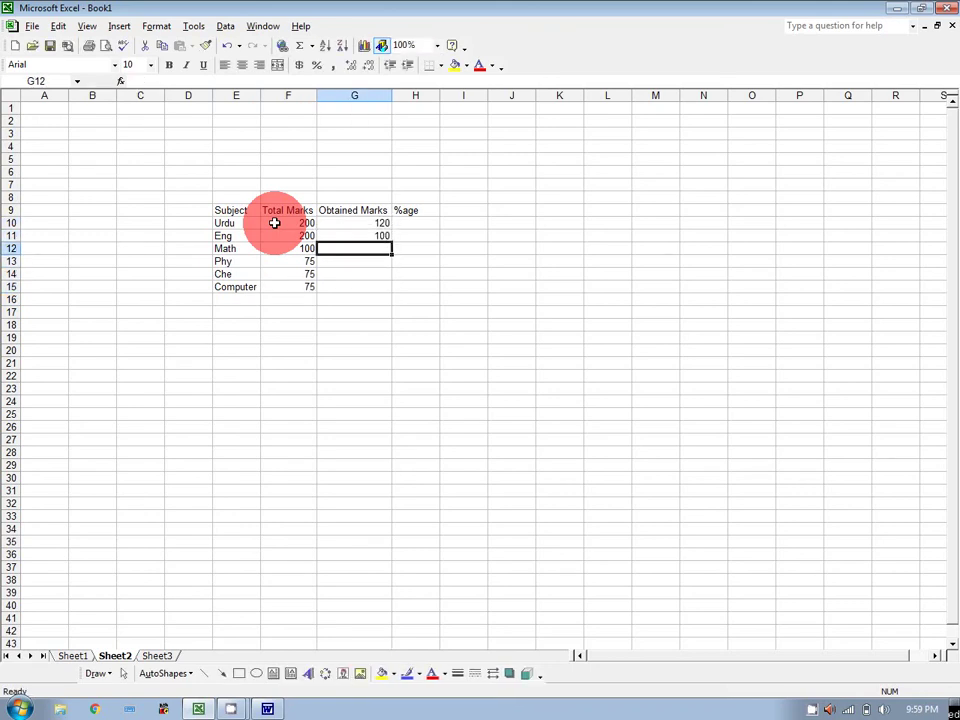
text(56)
key(Return)
text(33)
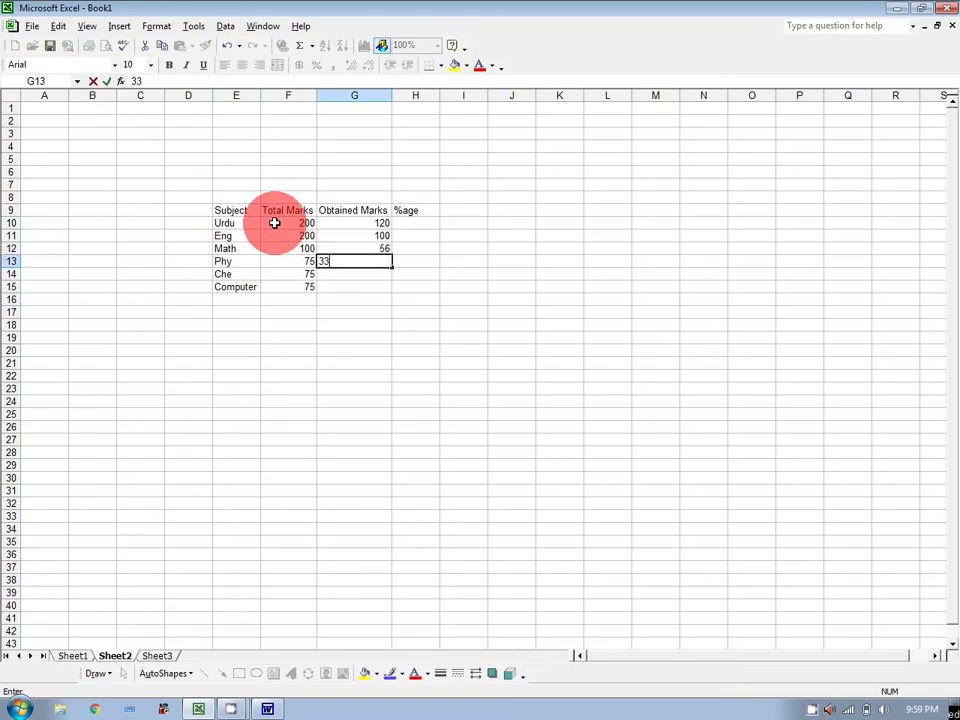
key(Return)
text(42)
key(Return)
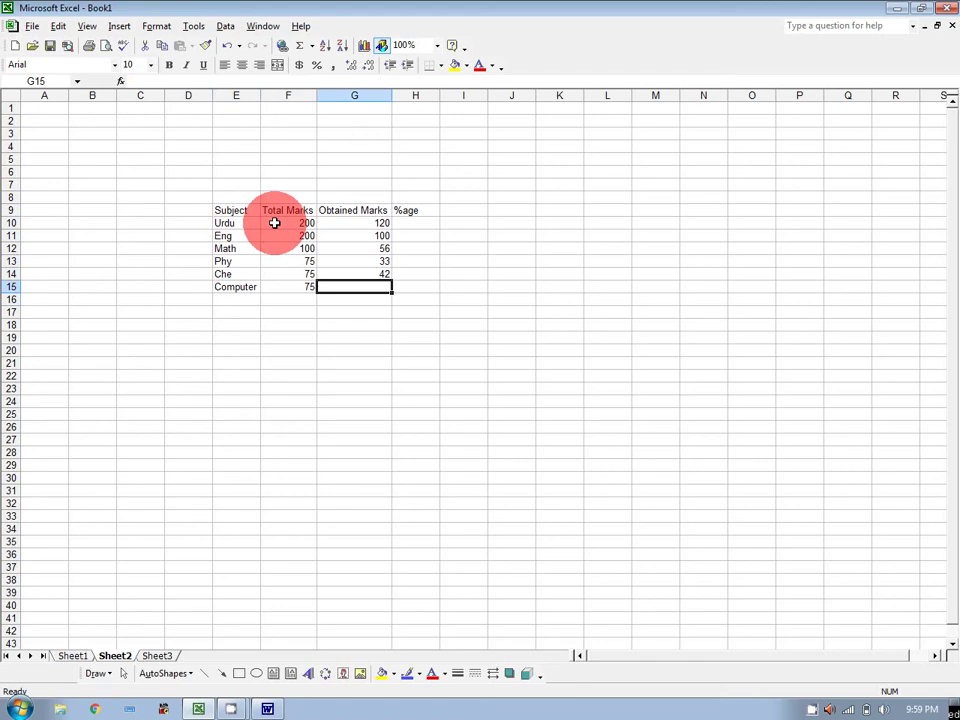
text(36)
key(Tab)
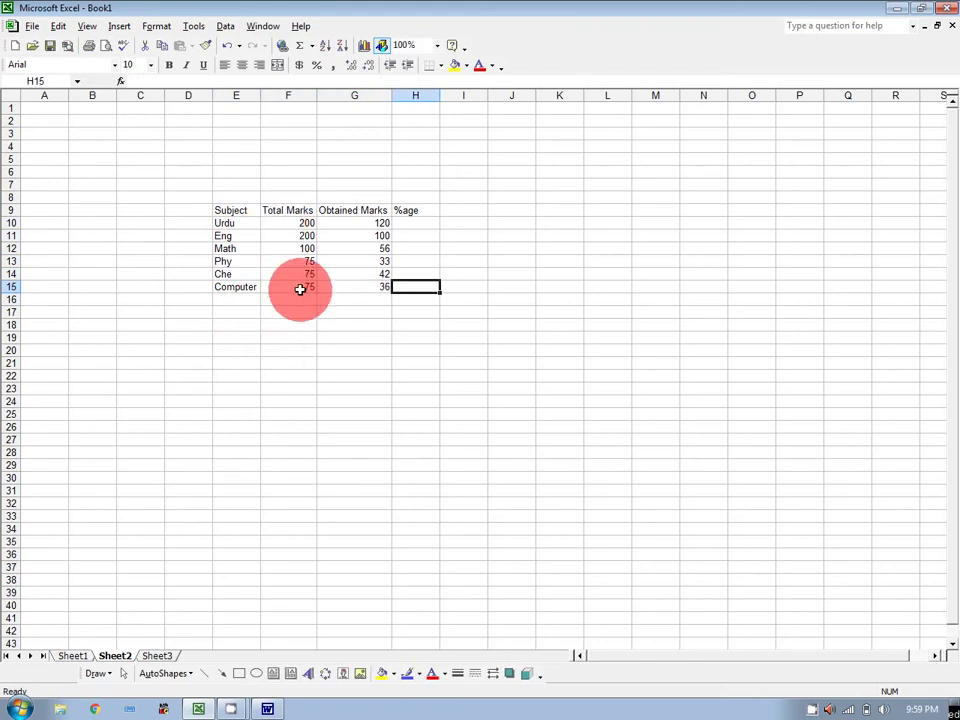
- Add the label Total in E17, leaving one blank row below the subject list
click(240, 310)
text(T)
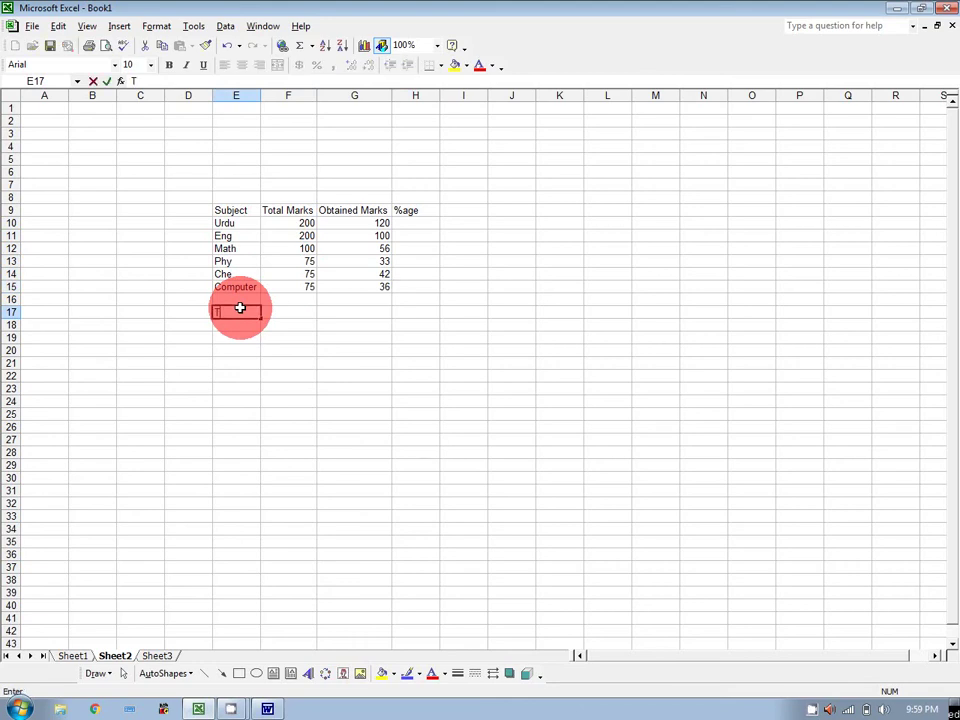
text(otal)
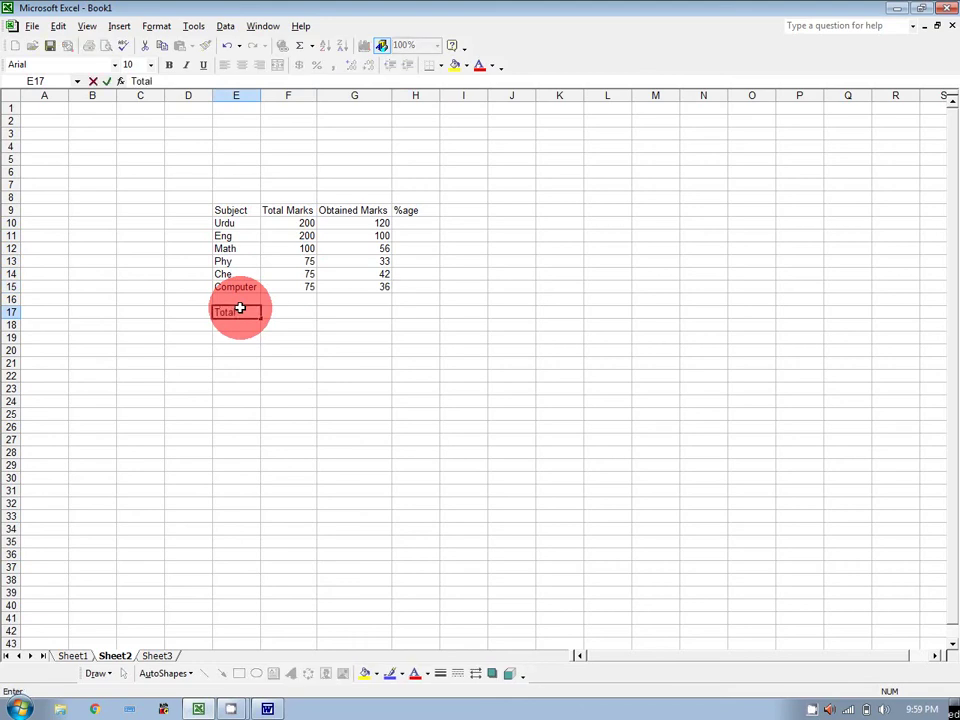
key(Tab)
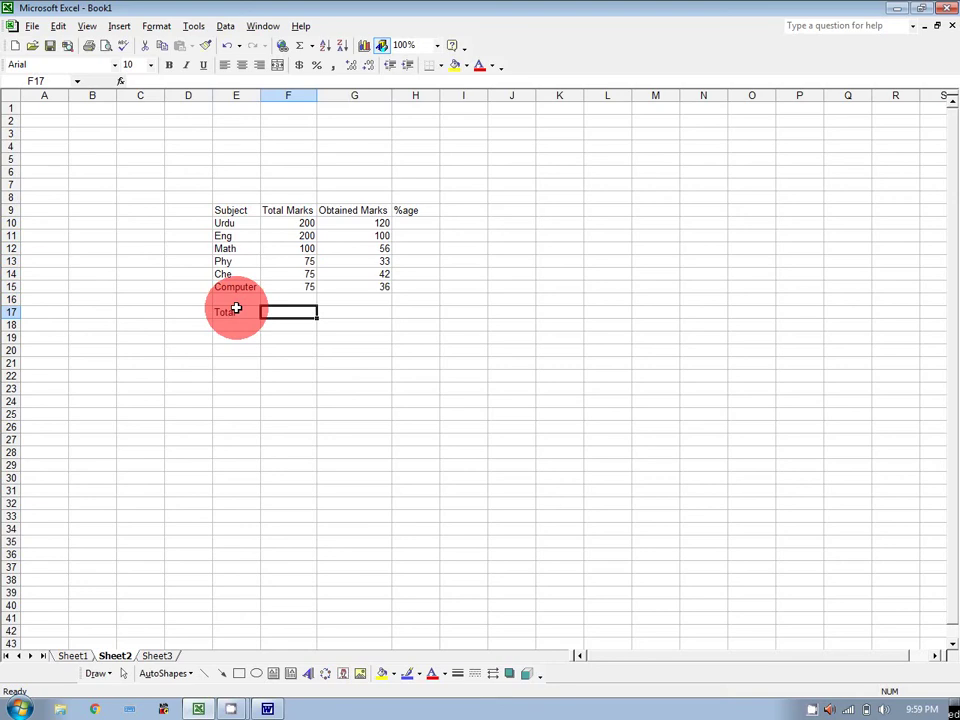
- Sum the total marks in F17 with the formula =sum(F10:F15)
text(=sum)
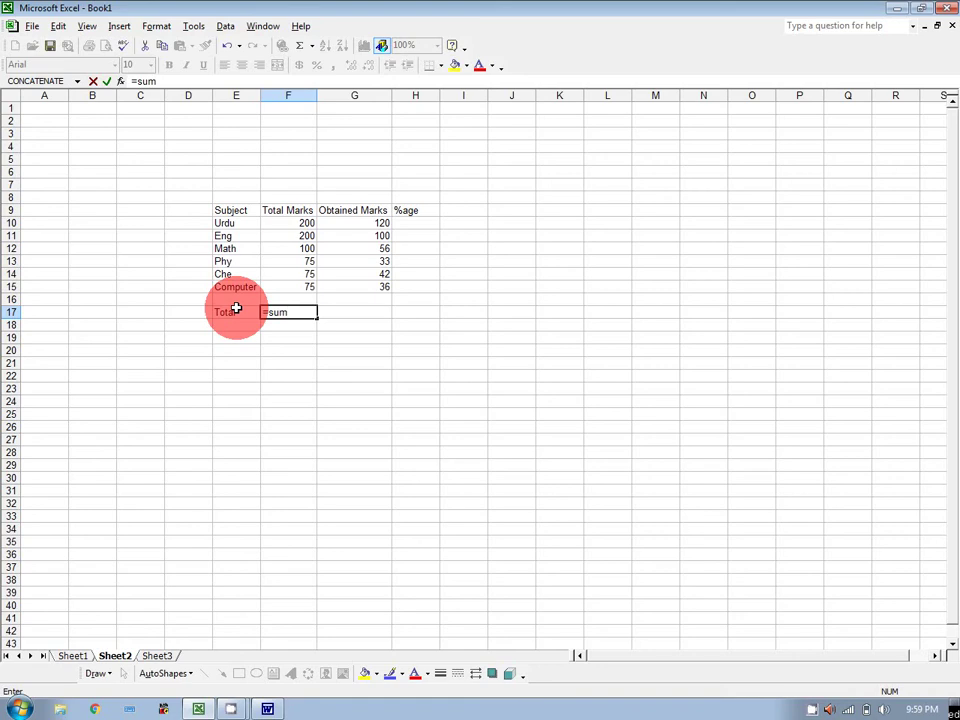
text(()
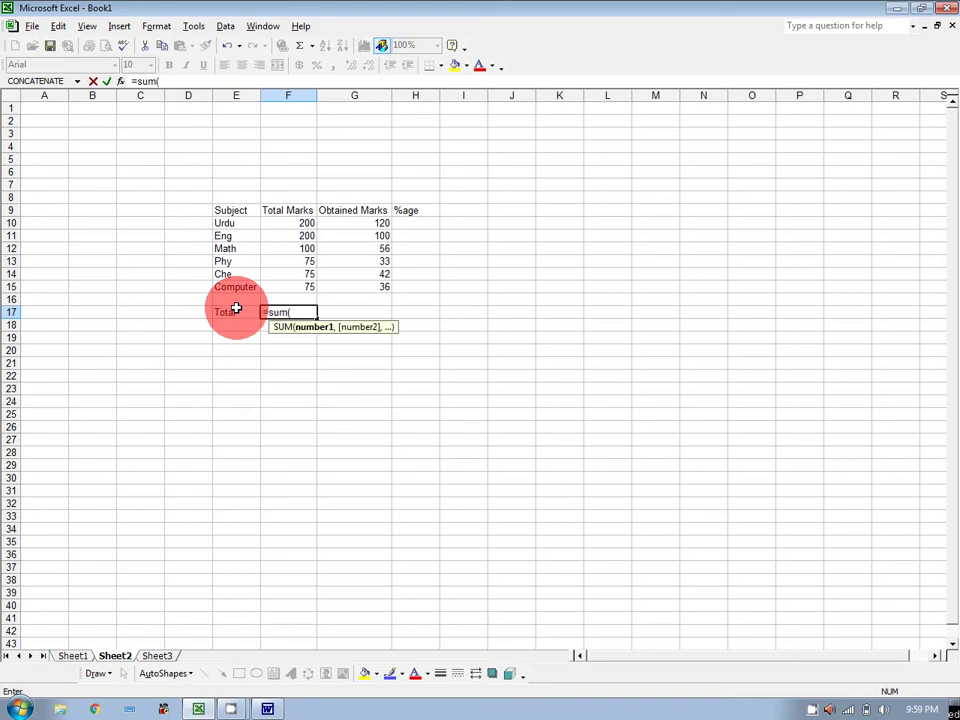
drag(279, 222, 285, 282)
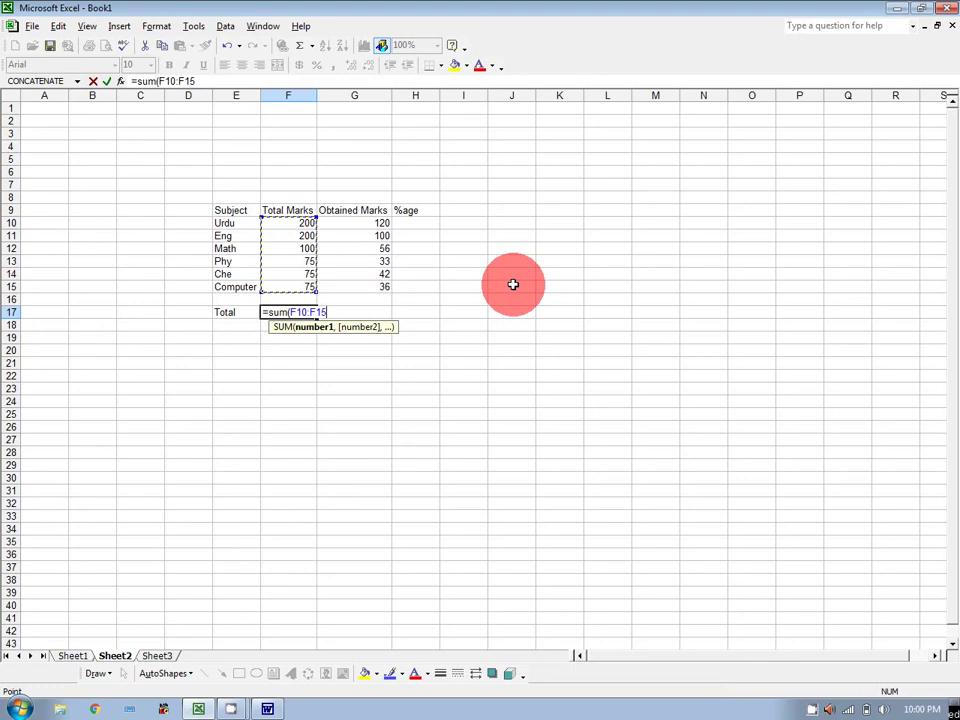
text())
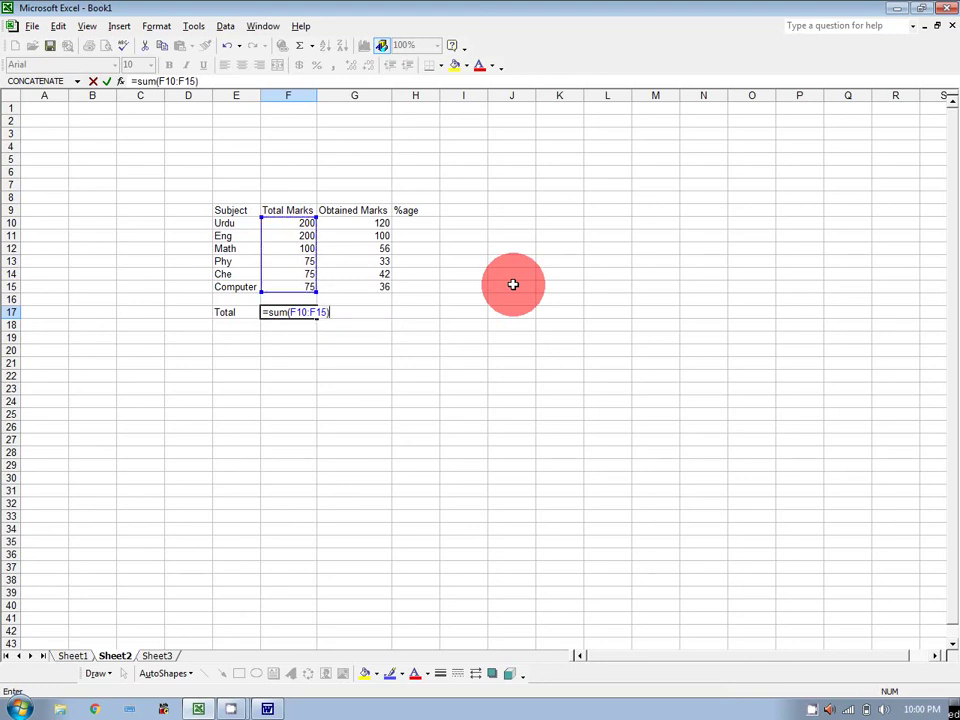
key(Return)
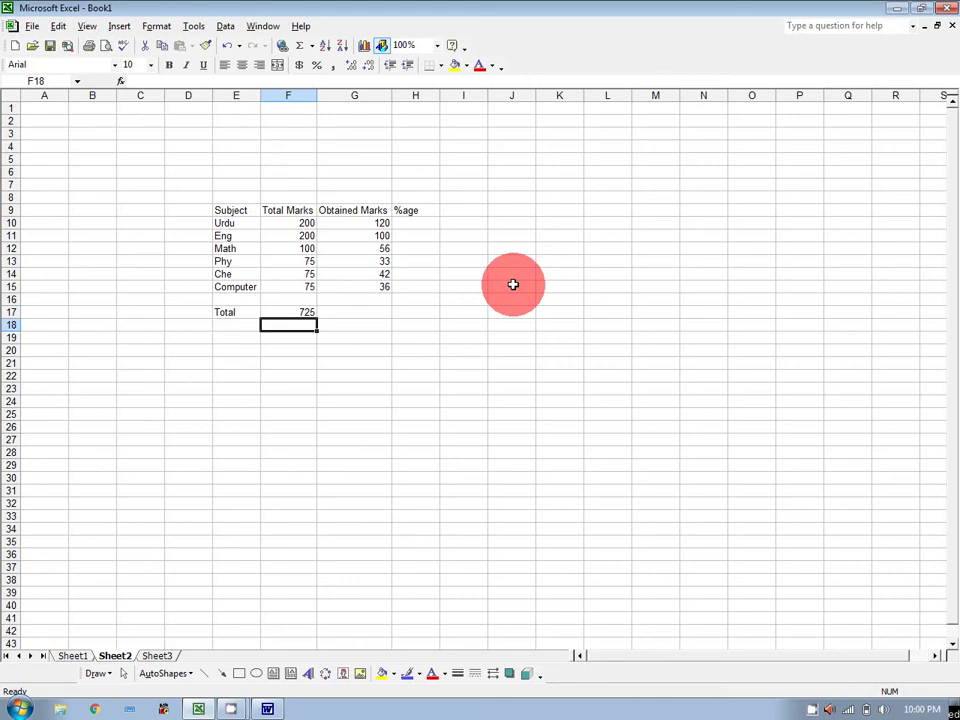
- Sum the obtained marks in G17 with the formula =sum(G10:G15), and clear that cell again
click(354, 317)
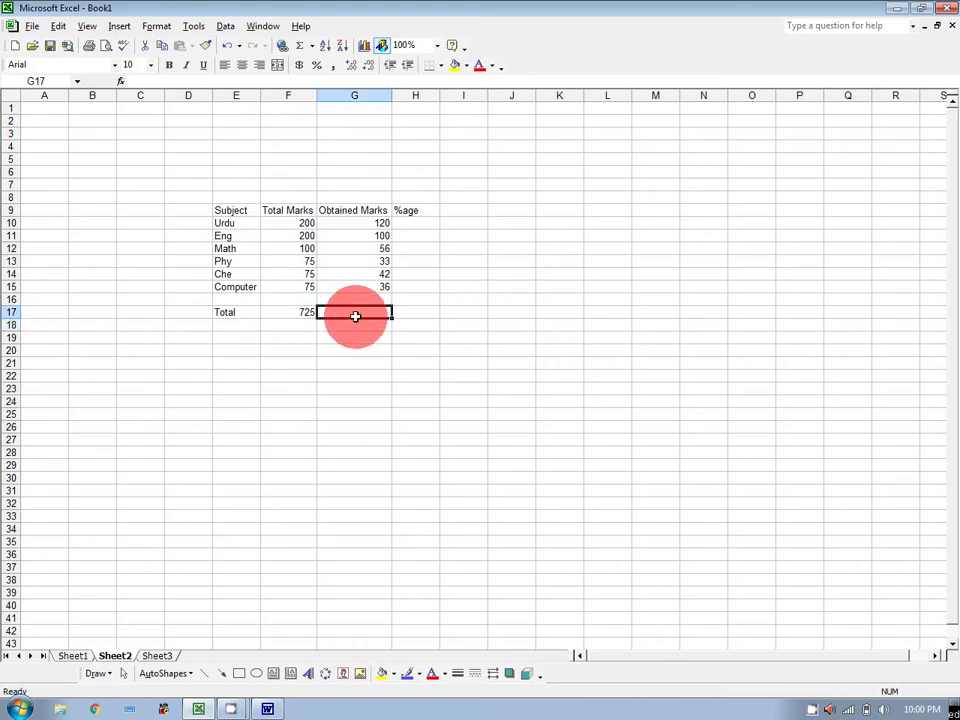
text(=)
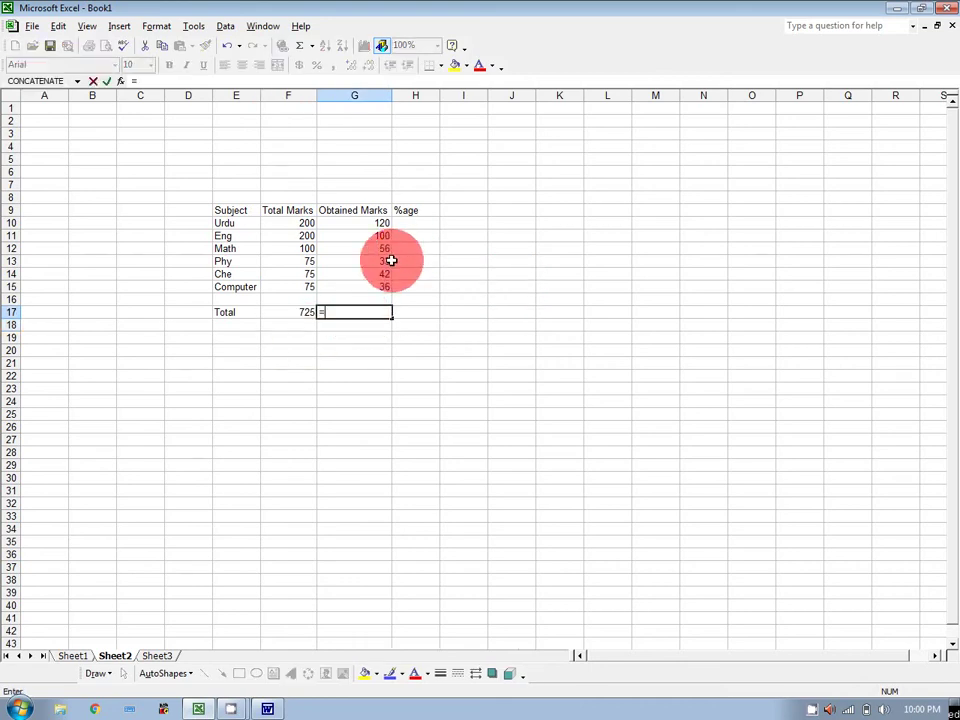
text(sum()
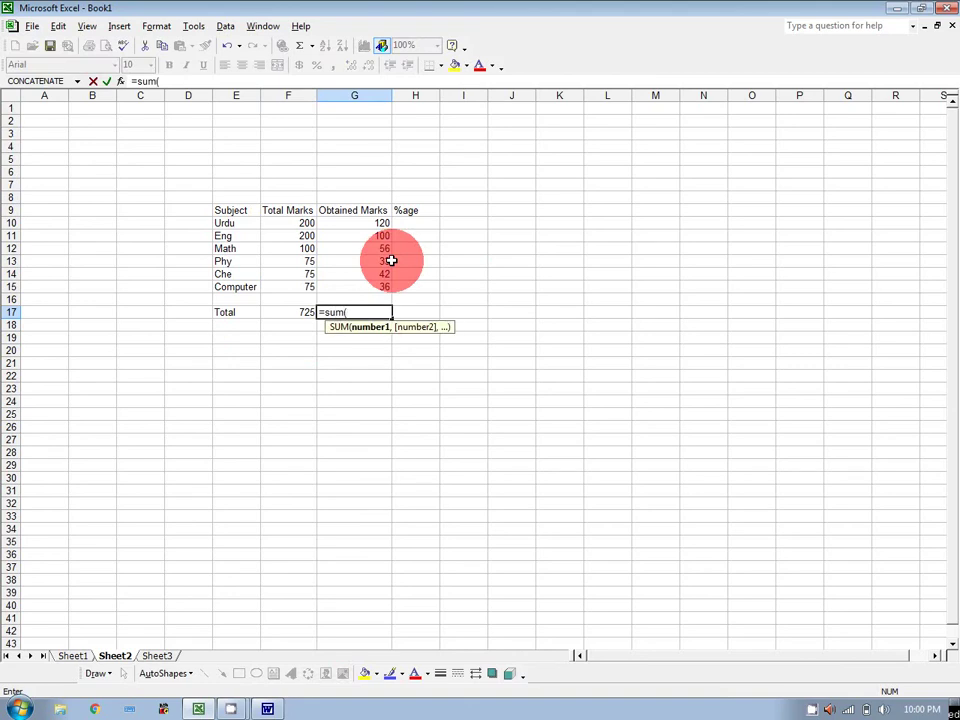
drag(366, 218, 366, 287)
text())
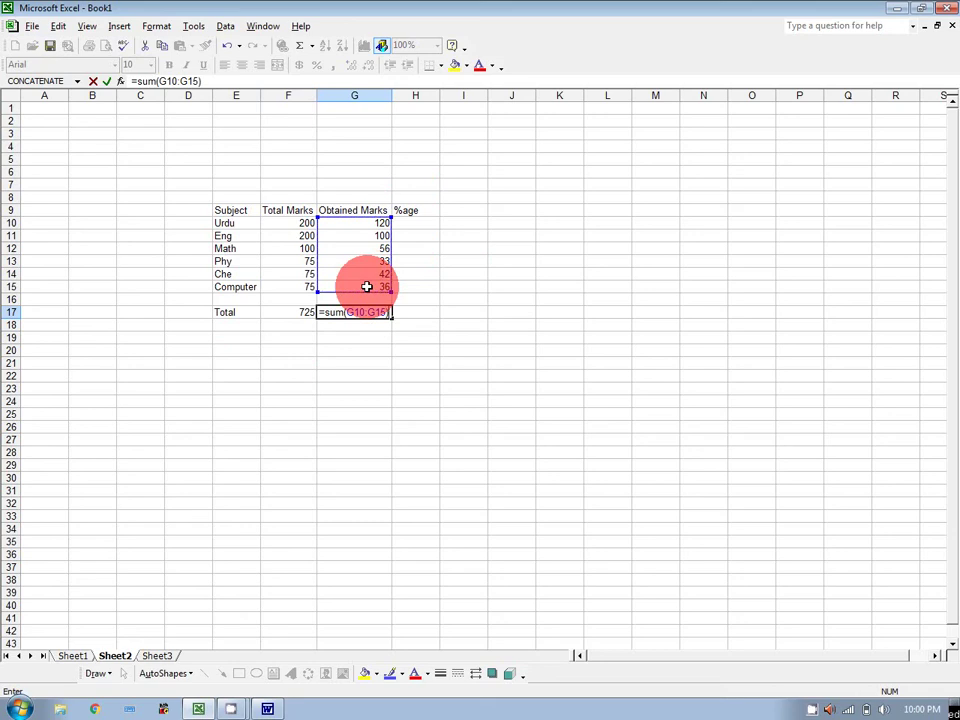
key(Return)
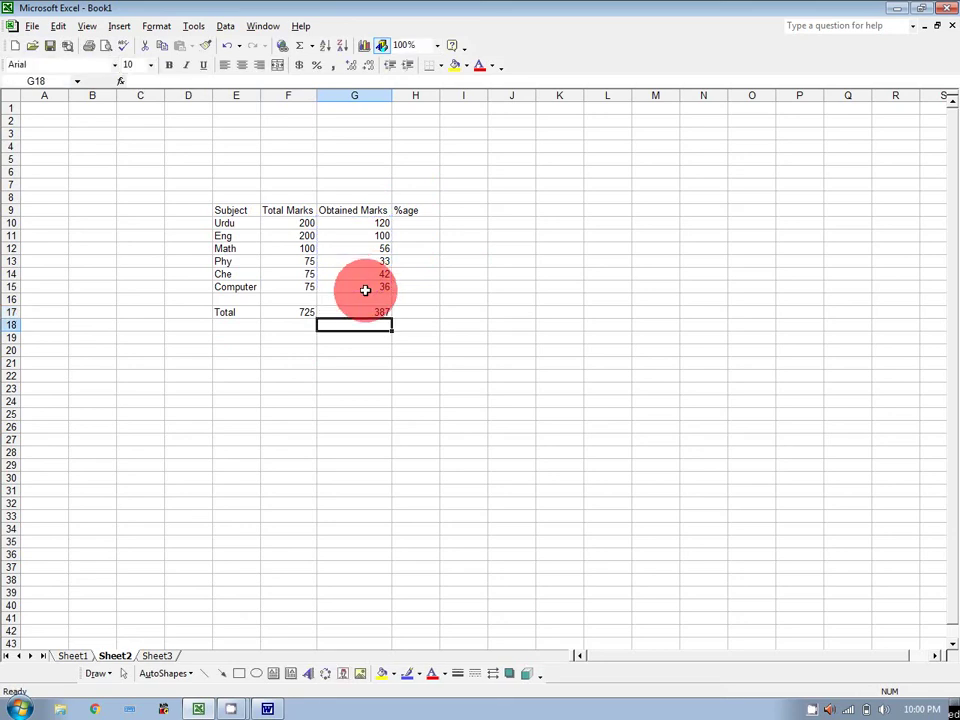
click(381, 314)
key(Delete)
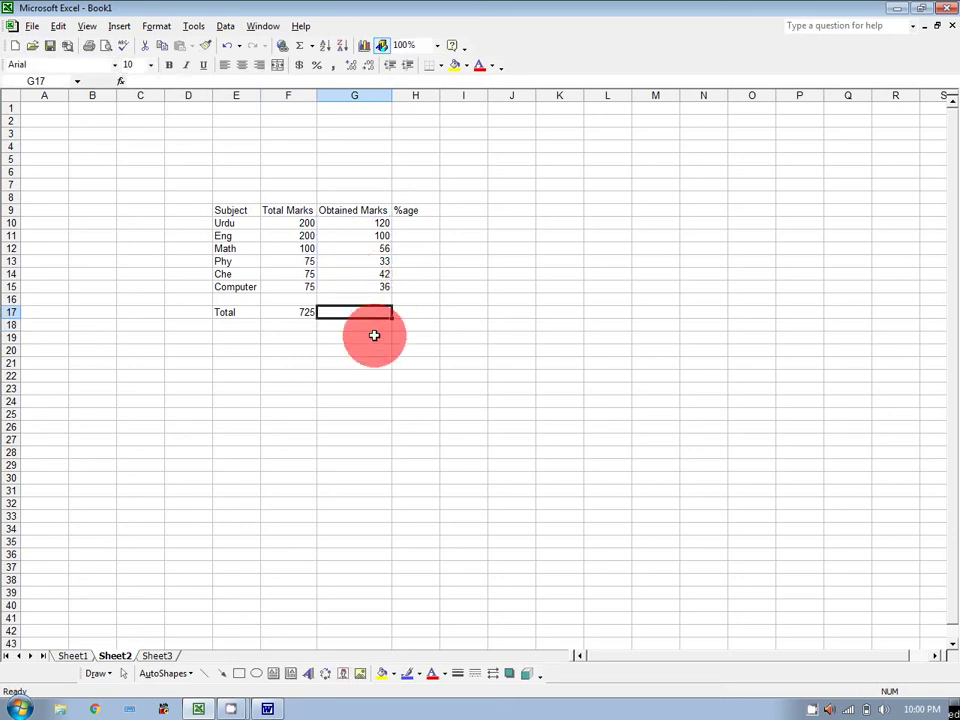
- Copy the total formula from F17 across to G17 and compare the formulas in both cells
click(289, 312)
drag(315, 318, 386, 311)
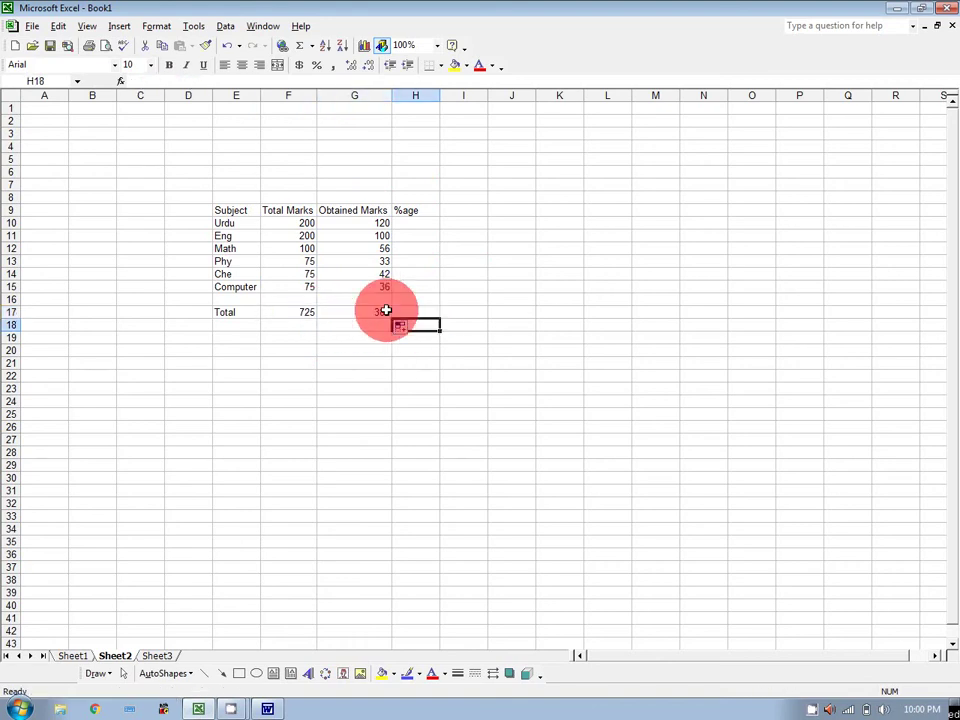
click(316, 313)
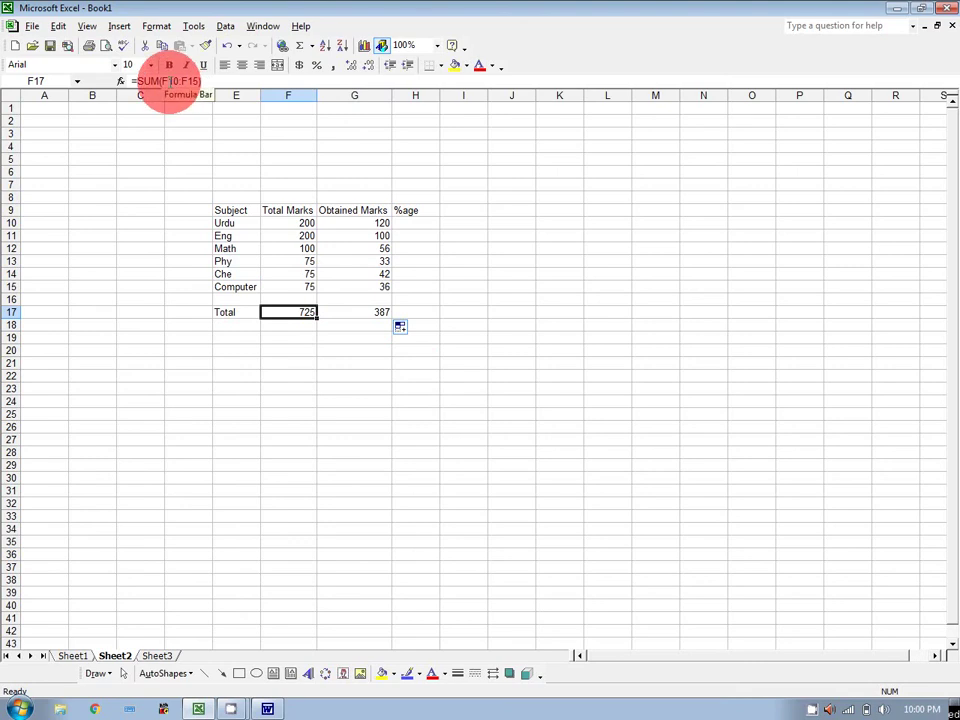
click(362, 313)
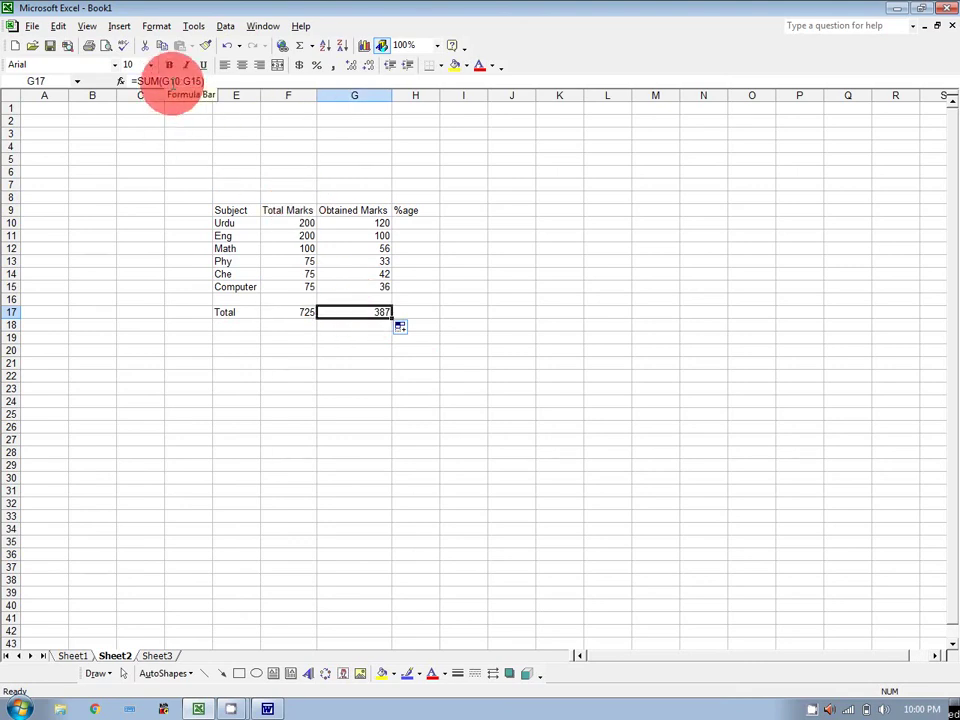
- Calculate Urdu's percentage in H10 with =G10/F10*100 and fill the formula down to H15
click(414, 223)
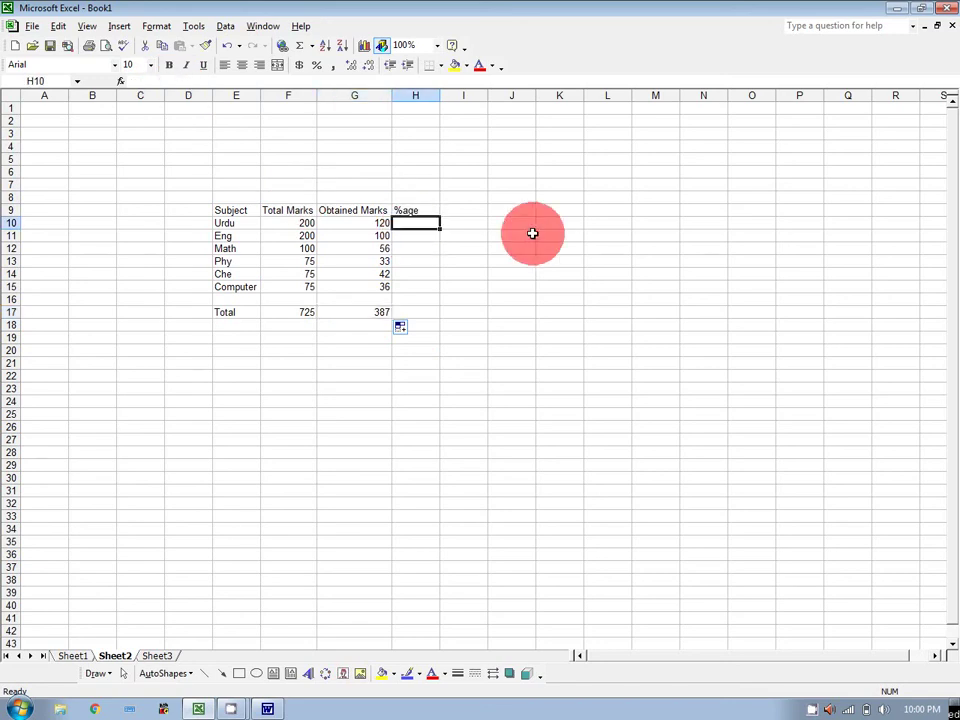
text(=)
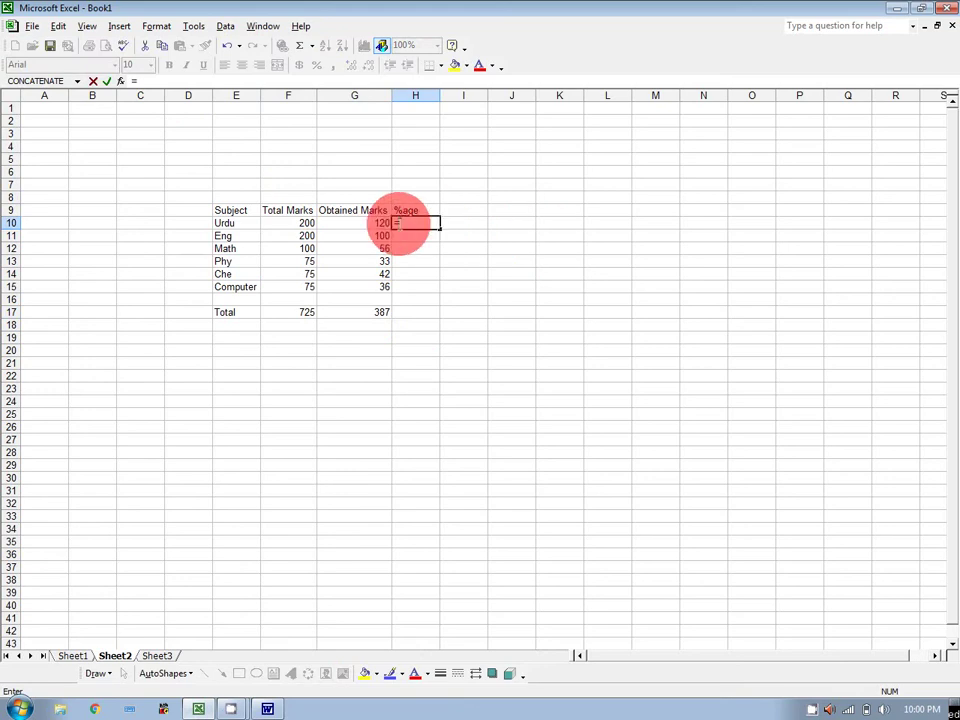
click(368, 221)
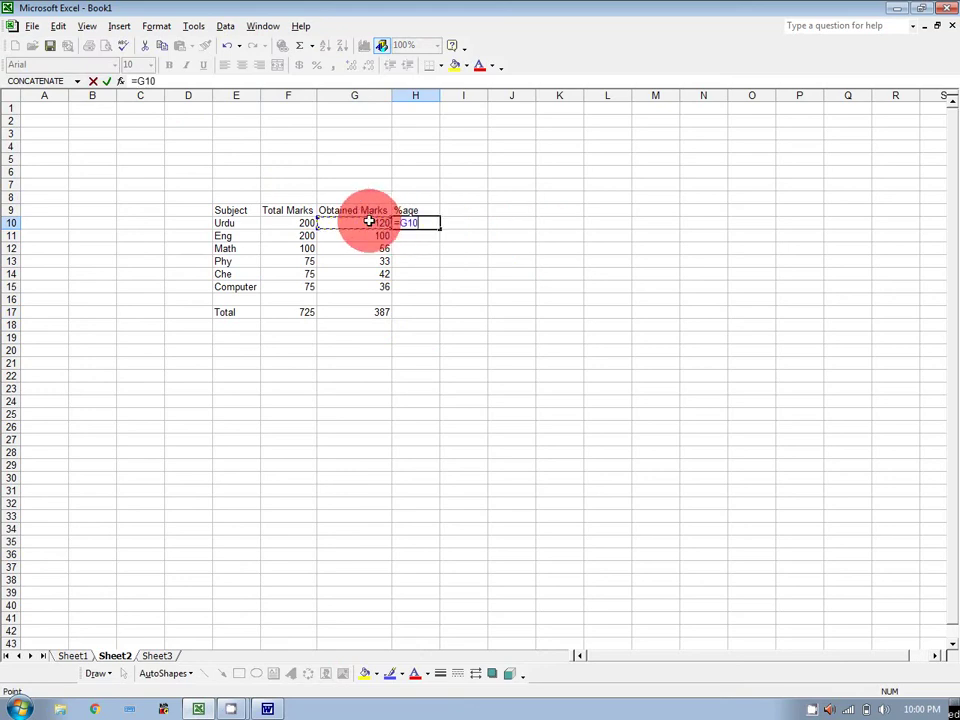
text(/)
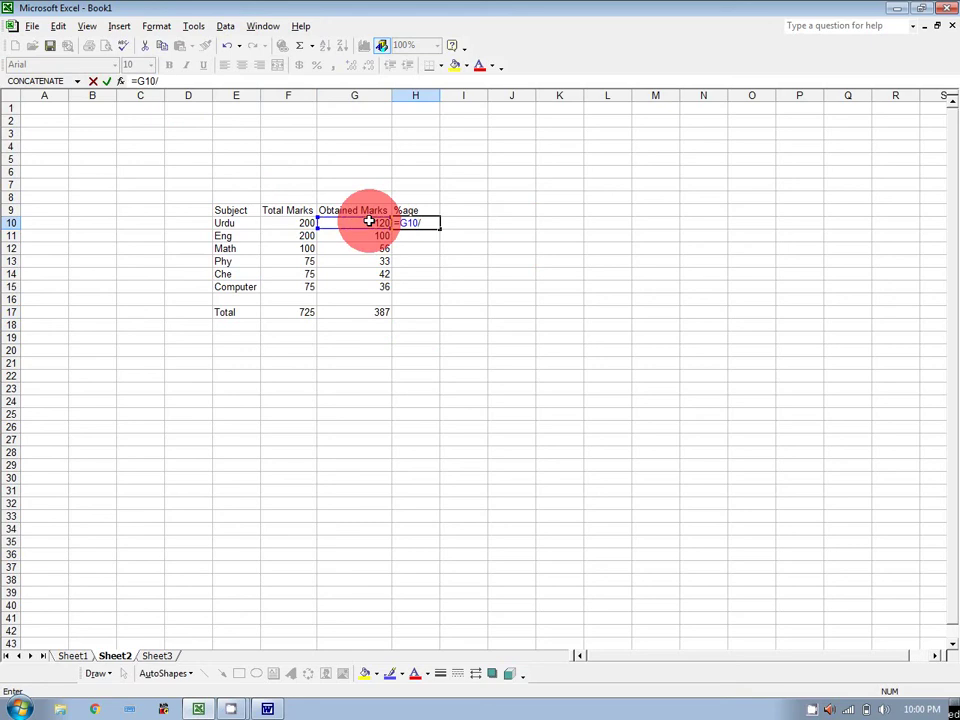
click(286, 223)
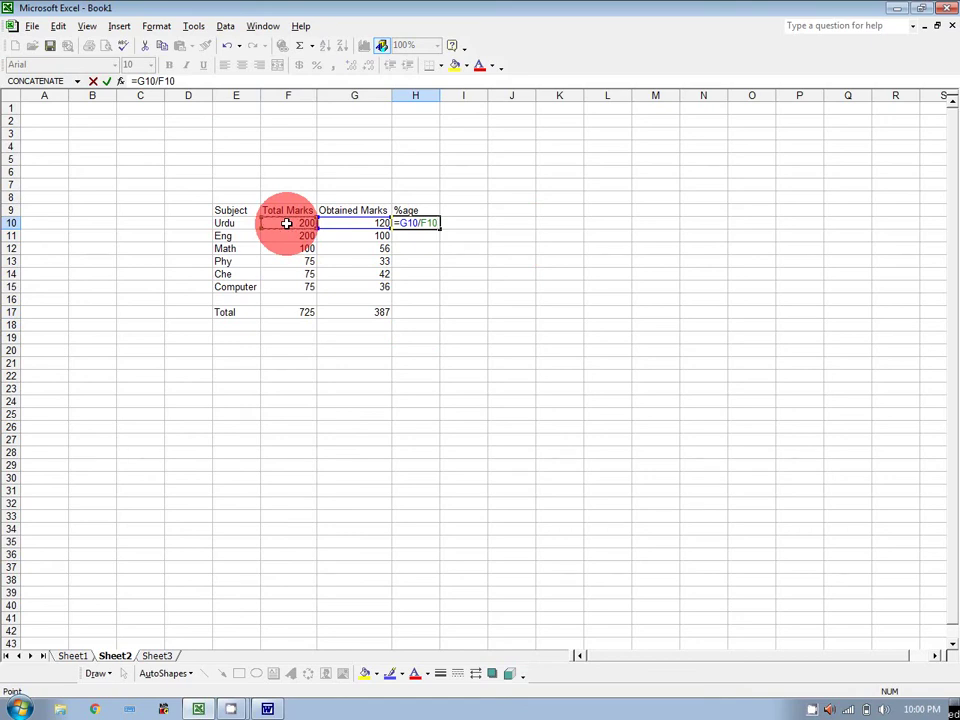
text(*100)
key(Return)
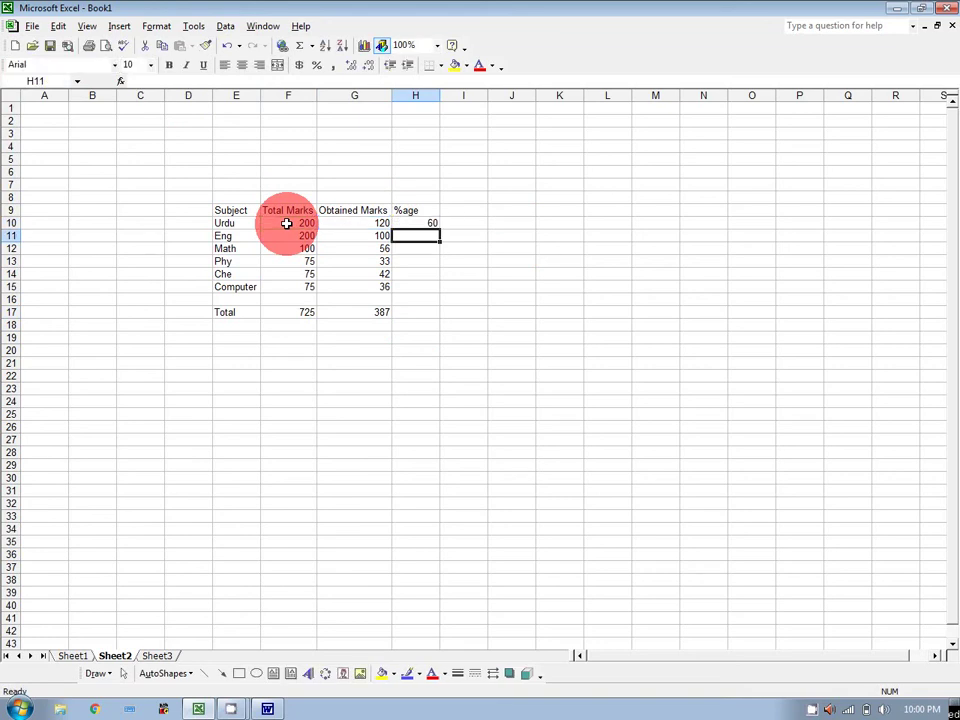
click(430, 225)
drag(440, 228, 439, 294)
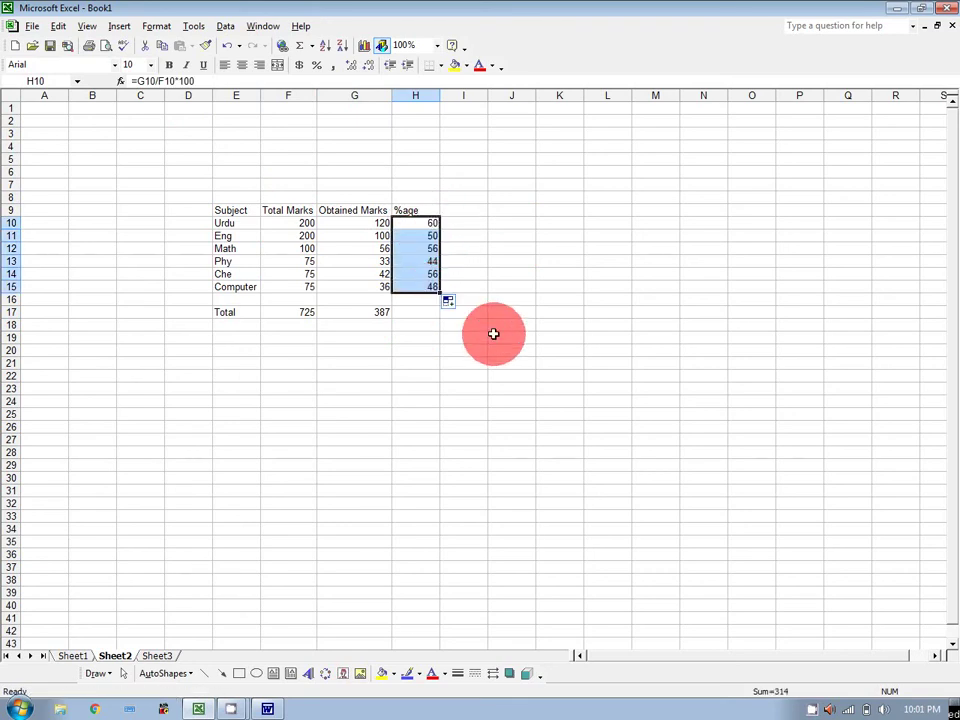
- Calculate the overall percentage in H17 with the formula =G17/F17*100
click(414, 314)
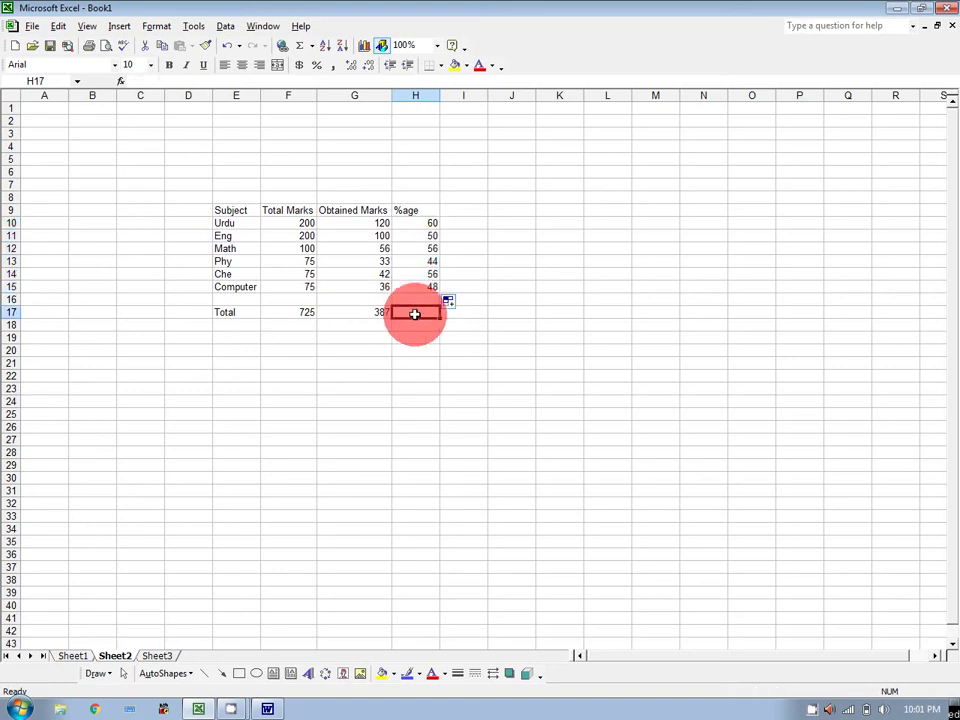
text(=)
click(343, 313)
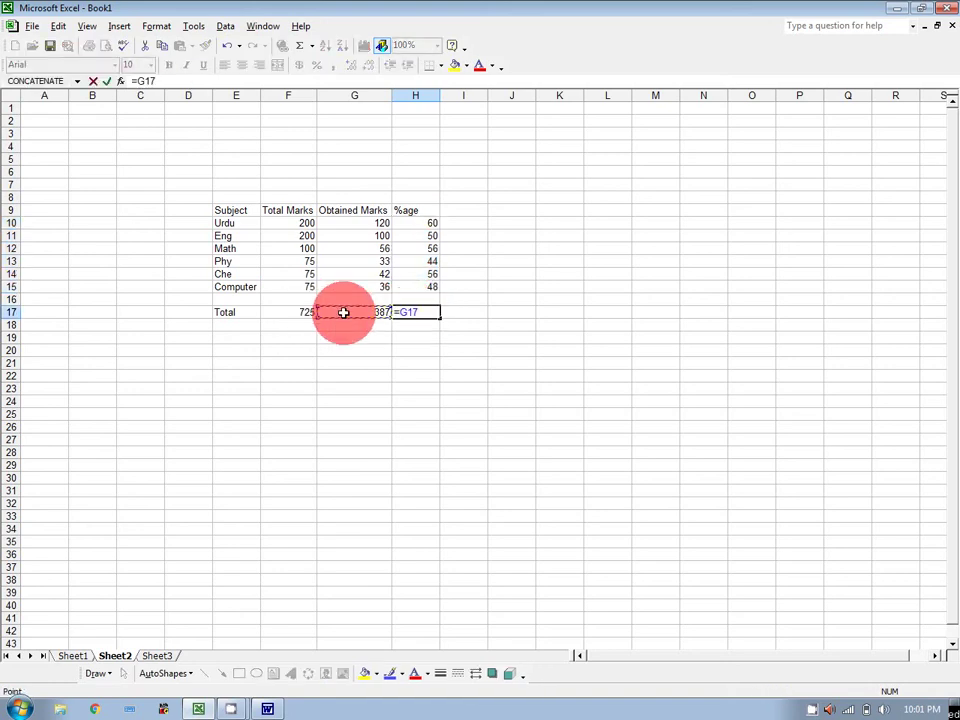
text(/)
click(280, 313)
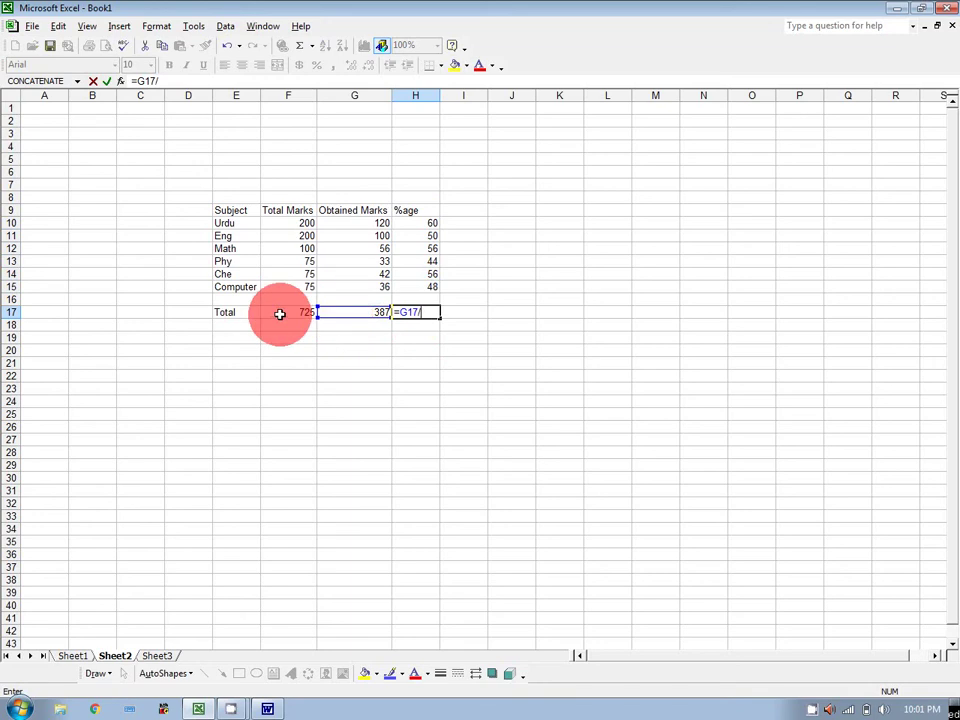
text(*100)
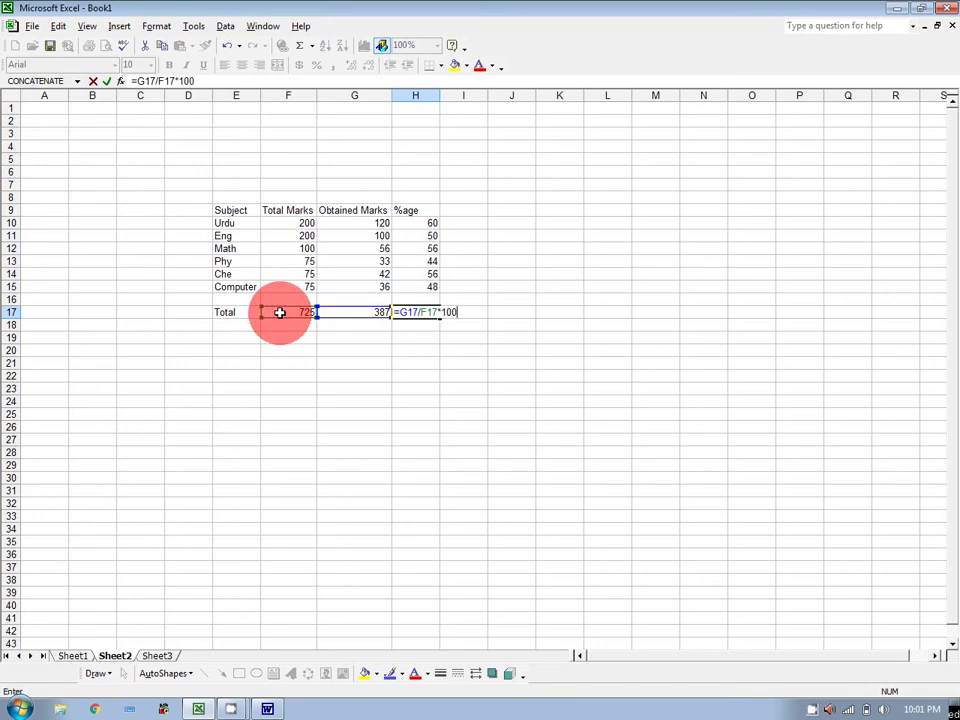
key(Return)
- Display the percentages in H10:H15 and the overall percentage in H17 with two decimal places
drag(422, 218, 426, 291)
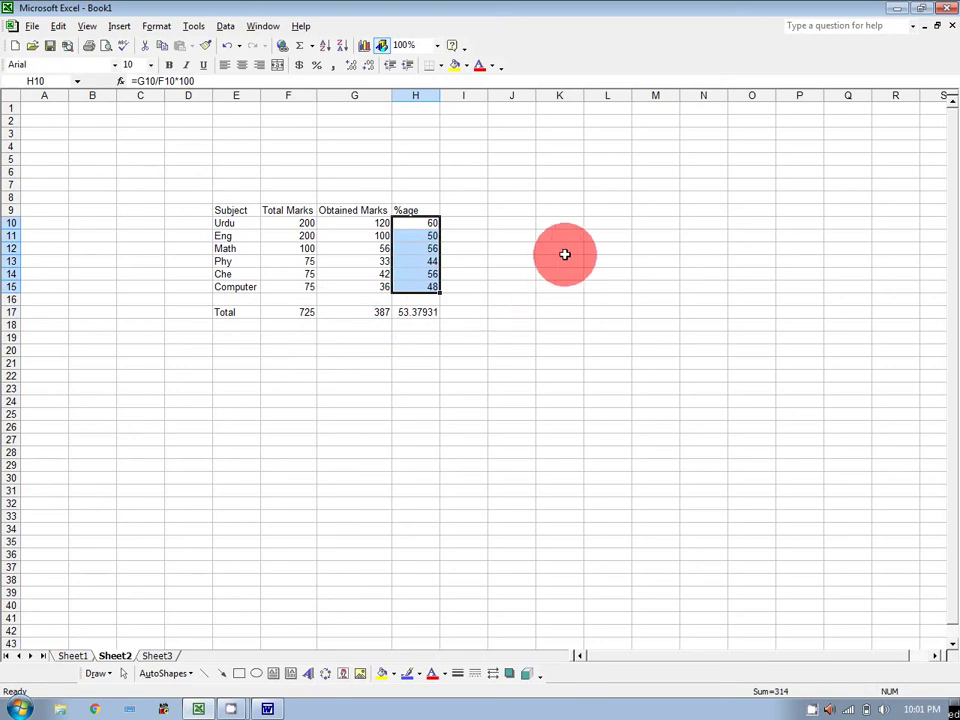
click(351, 66)
click(351, 66)
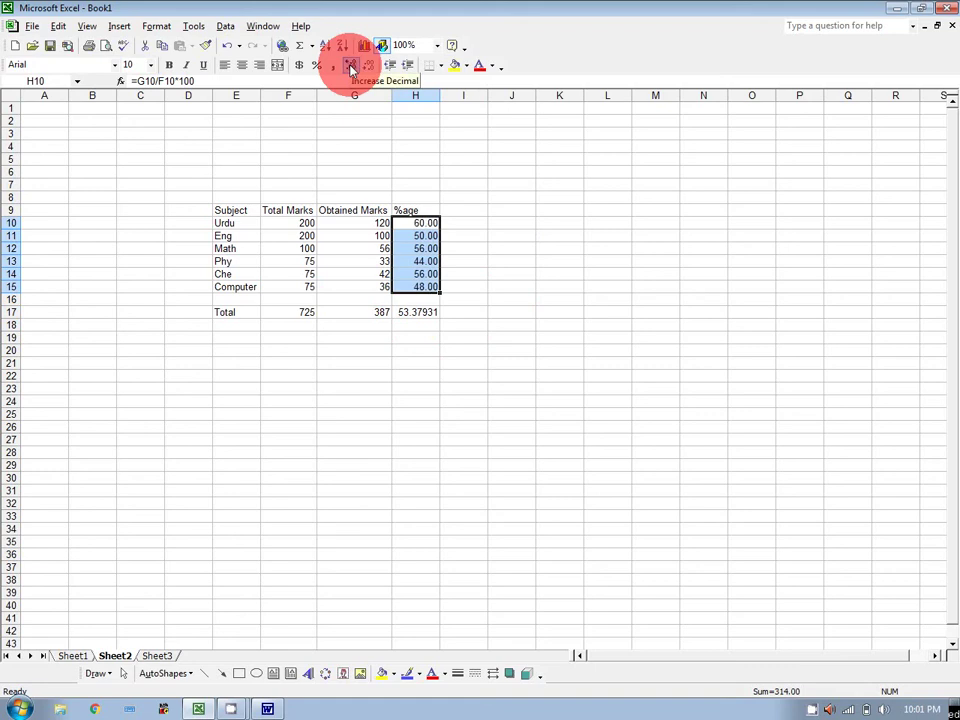
click(420, 312)
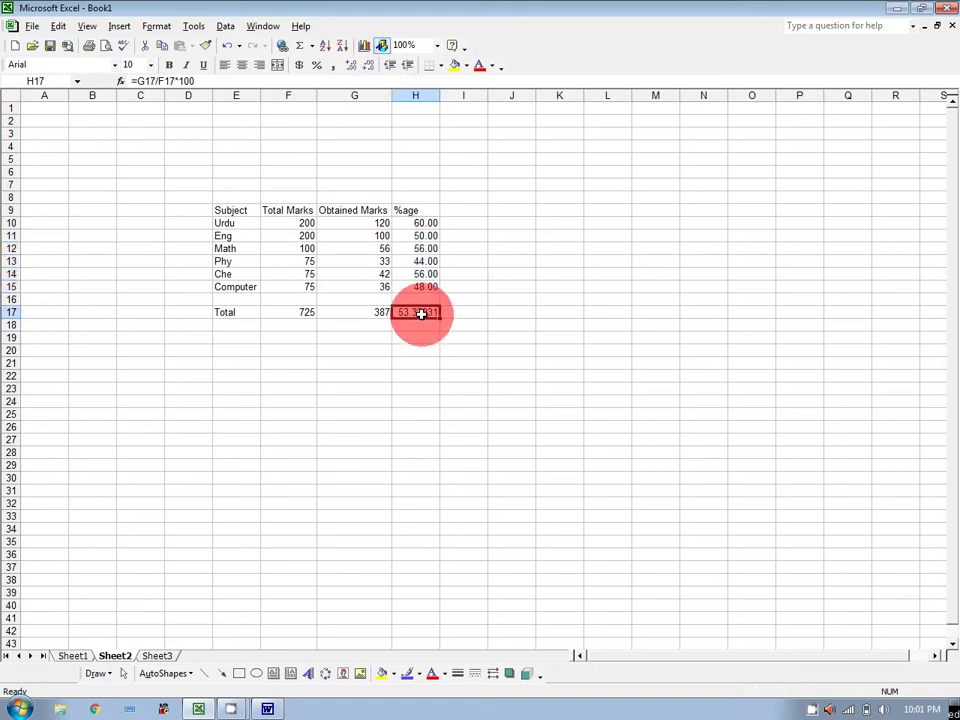
click(351, 66)
click(368, 67)
click(368, 67)
click(368, 67)
click(368, 67)
click(586, 325)
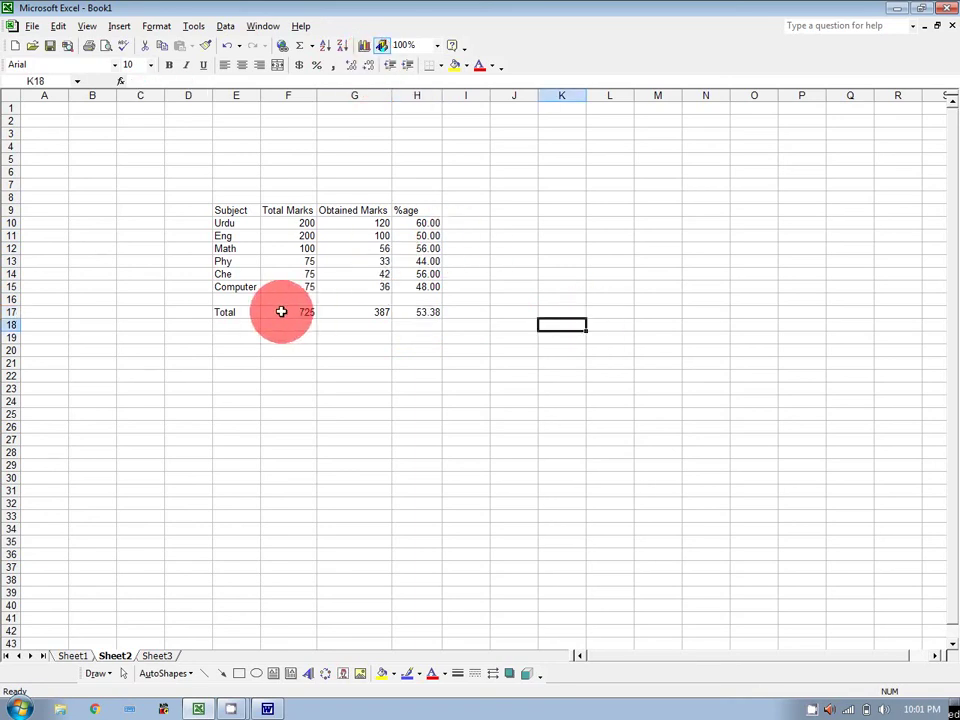
- Make the Total row E17:H17 and the subject percentages in H10:H15 bold
drag(242, 313, 421, 313)
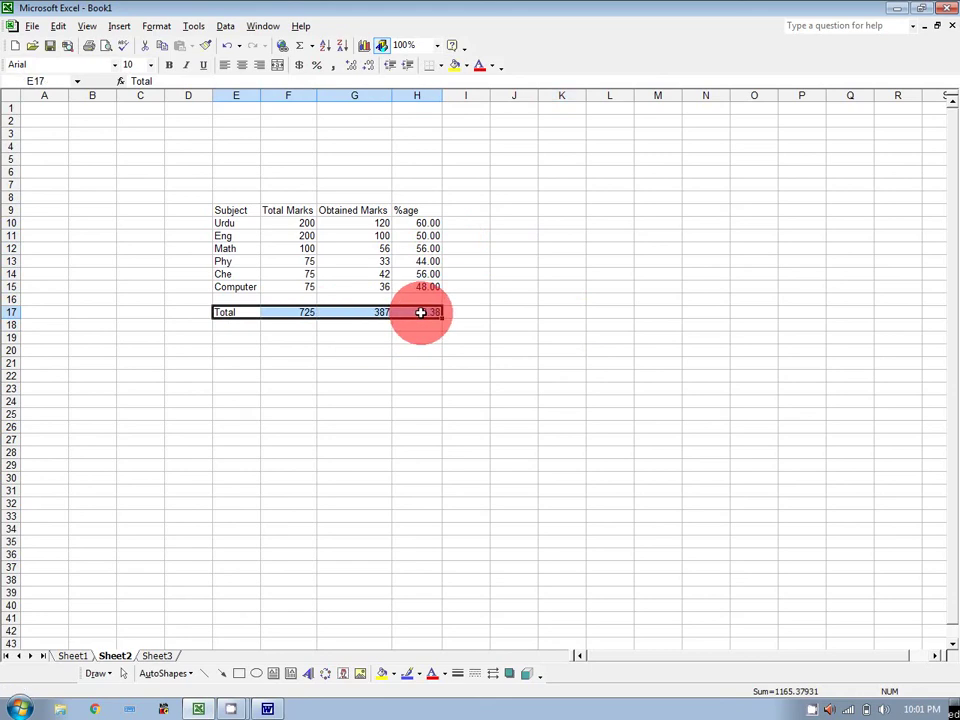
key(ctrl+b)
drag(426, 223, 426, 286)
key(ctrl+b)
click(499, 286)
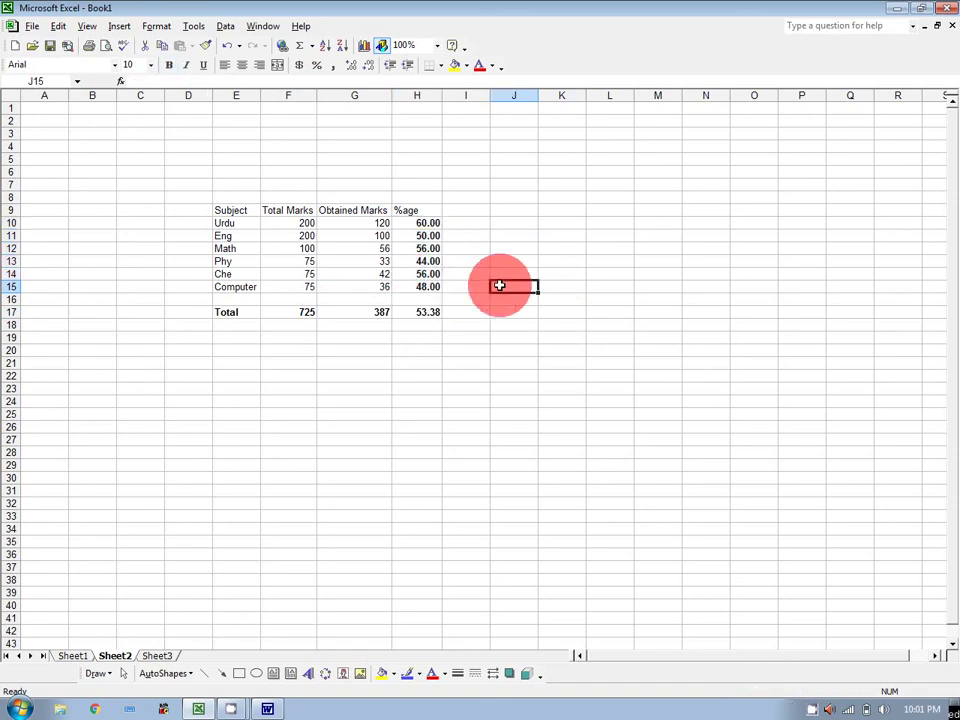
- Apply all borders to the marks table E9:H15 and the Total row E17:H17, and review the percentage and total formulas
drag(236, 214, 420, 292)
click(440, 65)
click(450, 118)
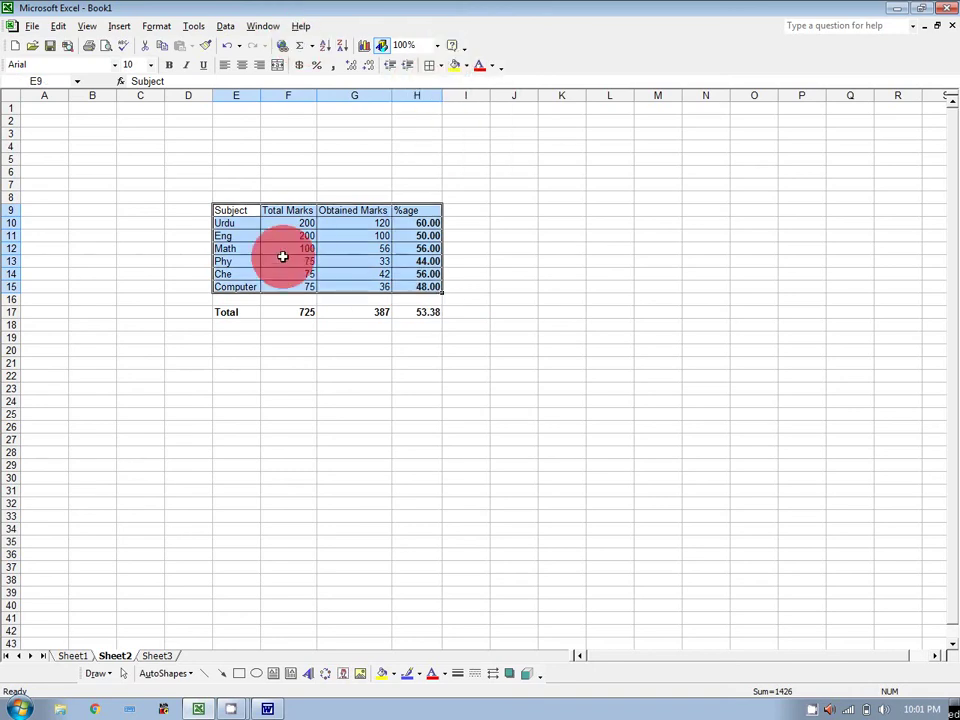
click(223, 312)
drag(223, 312, 428, 312)
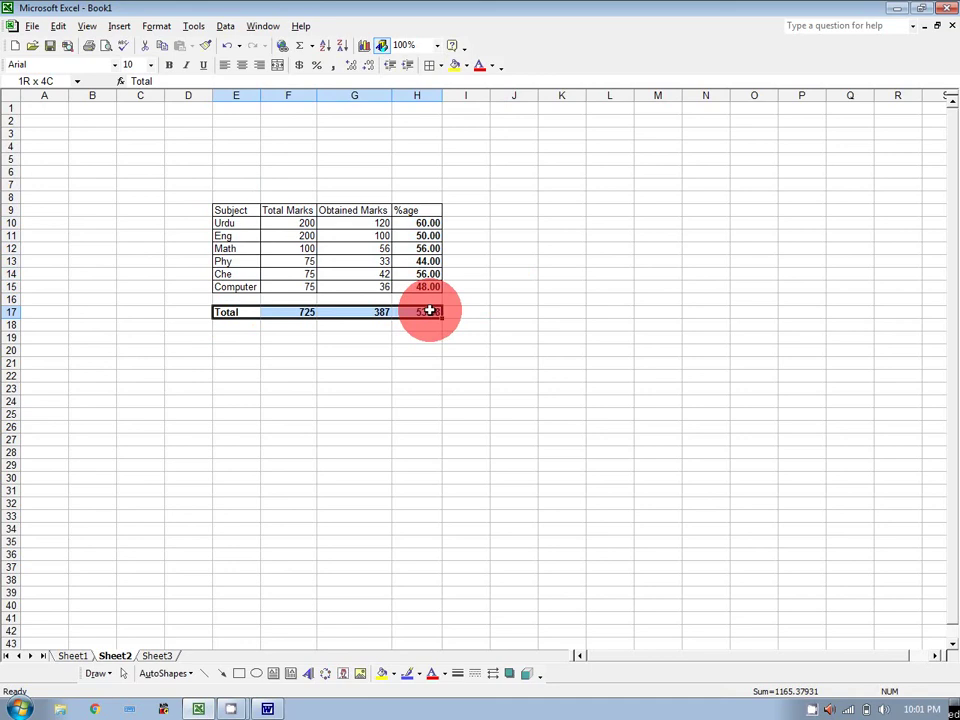
click(430, 66)
click(514, 171)
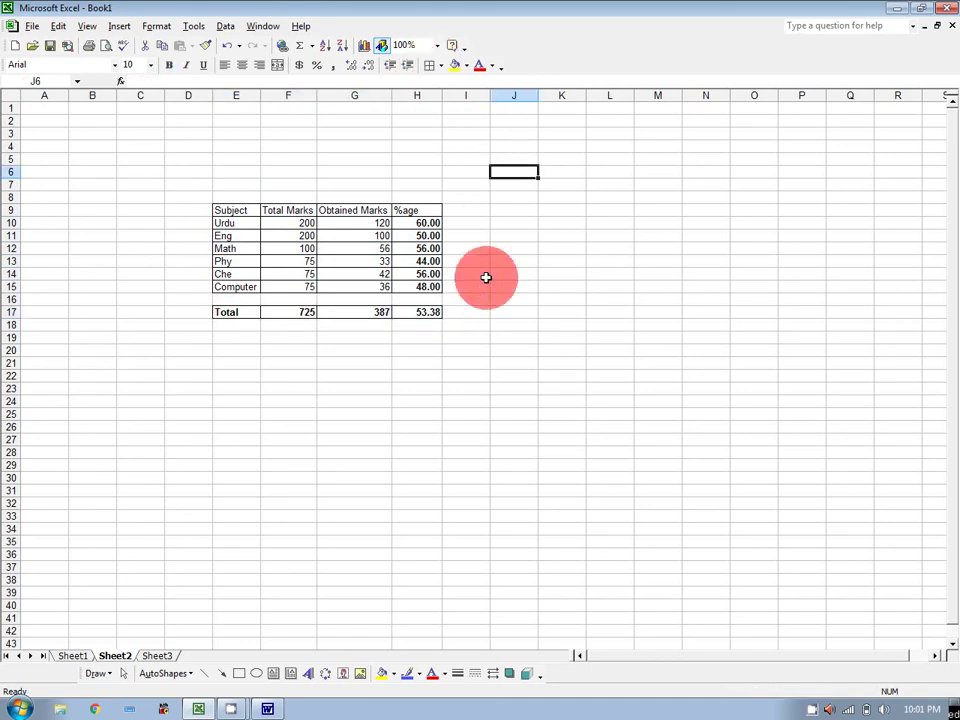
click(415, 222)
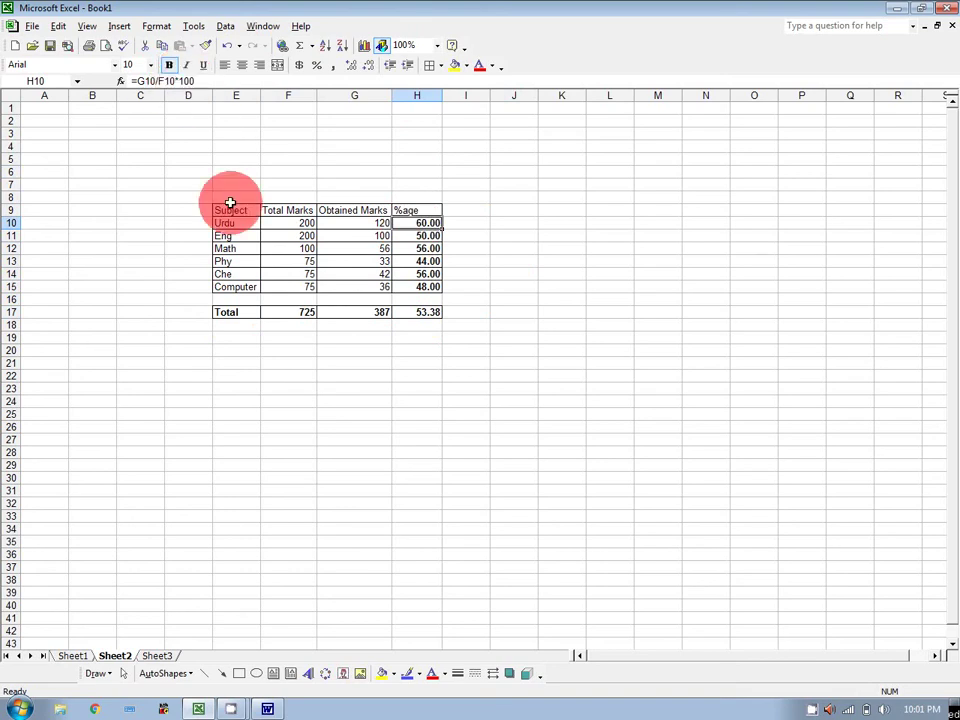
drag(302, 311, 342, 310)
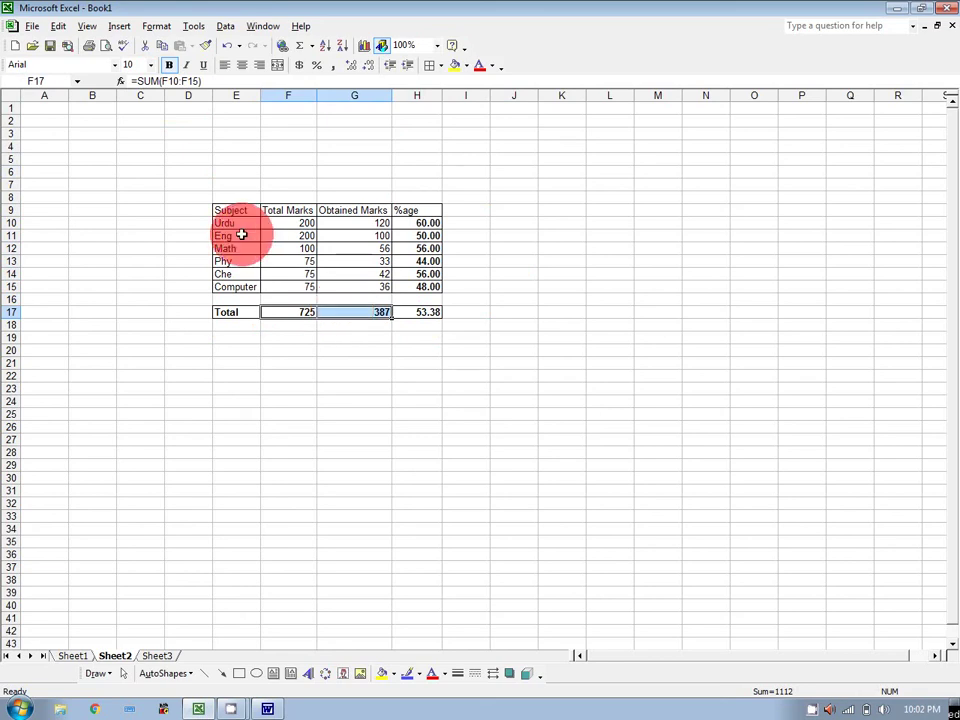
- Enter the headings Product, UP, Stock, Sold, Remain and Sale across E23:J23, below the marks table
click(258, 386)
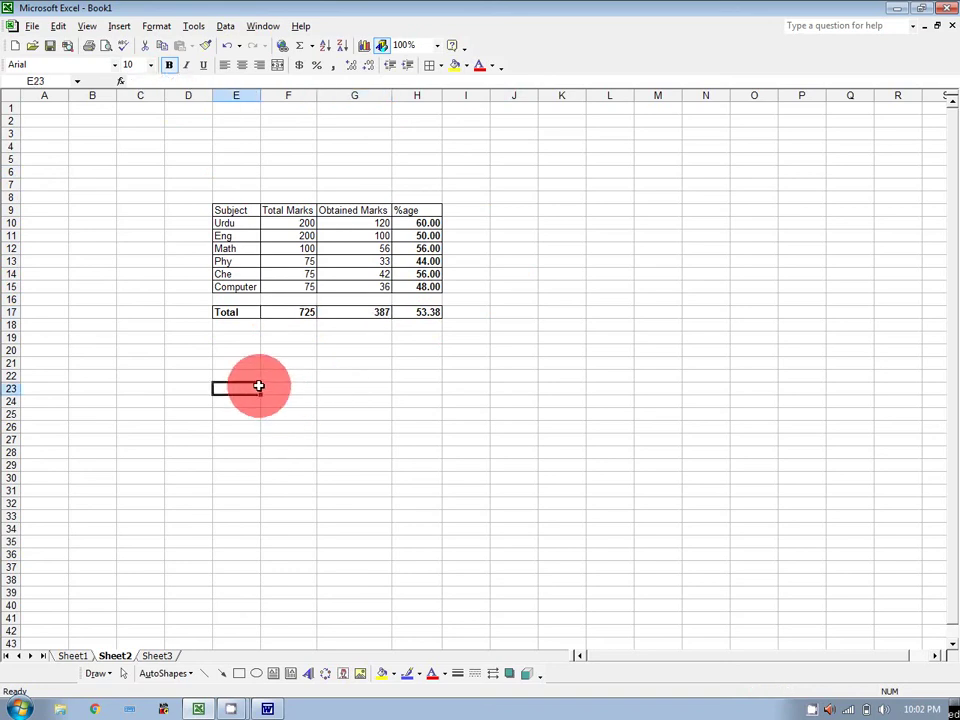
text(Produc)
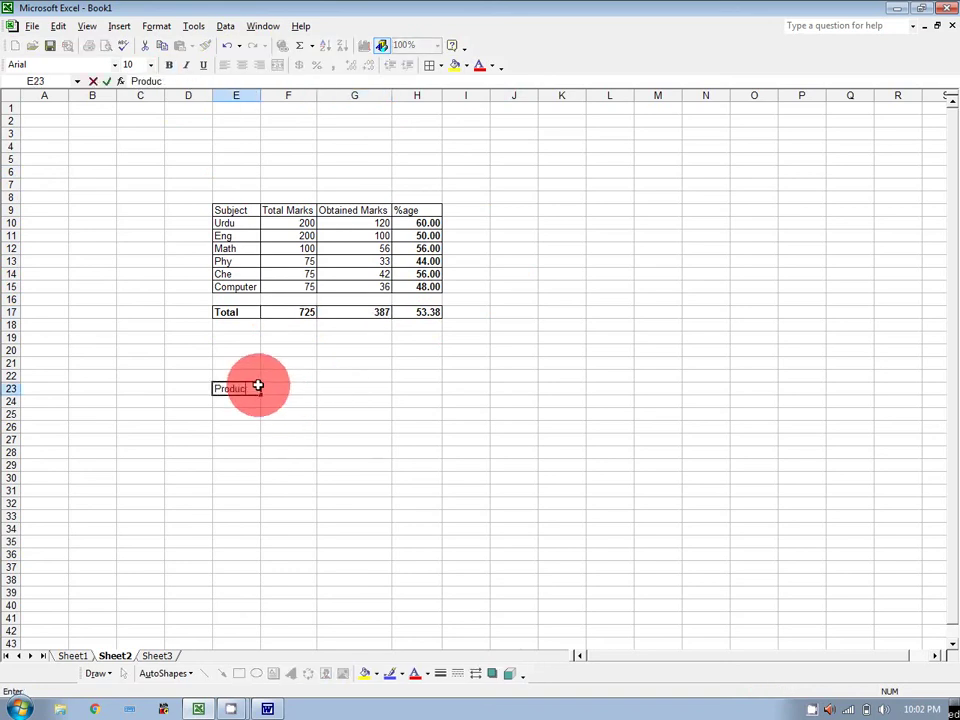
text(t)
key(Tab)
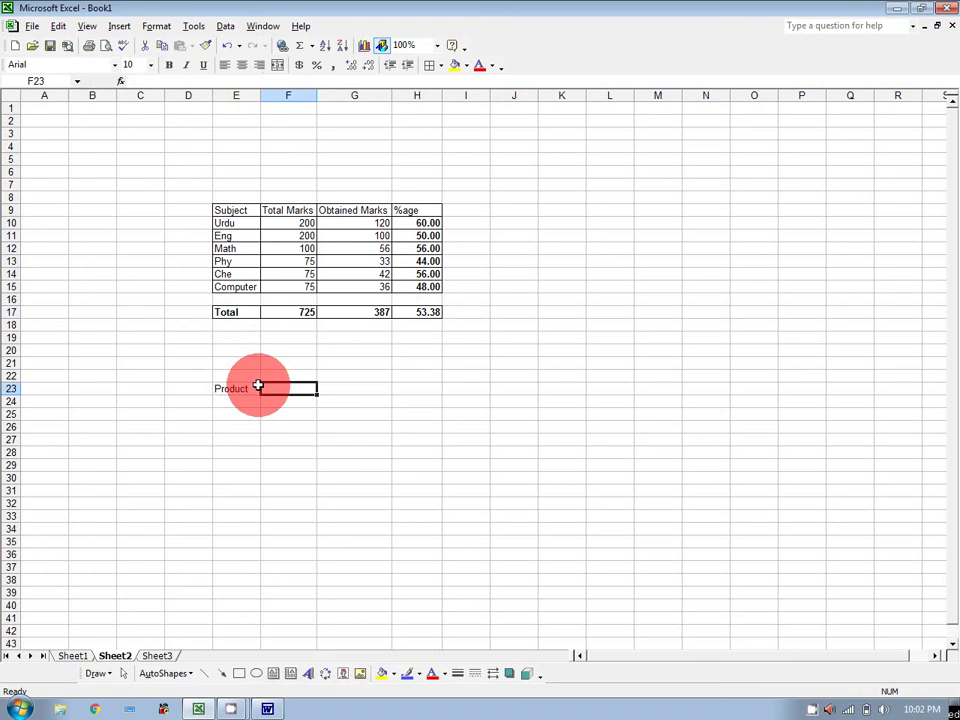
text(UP)
key(Tab)
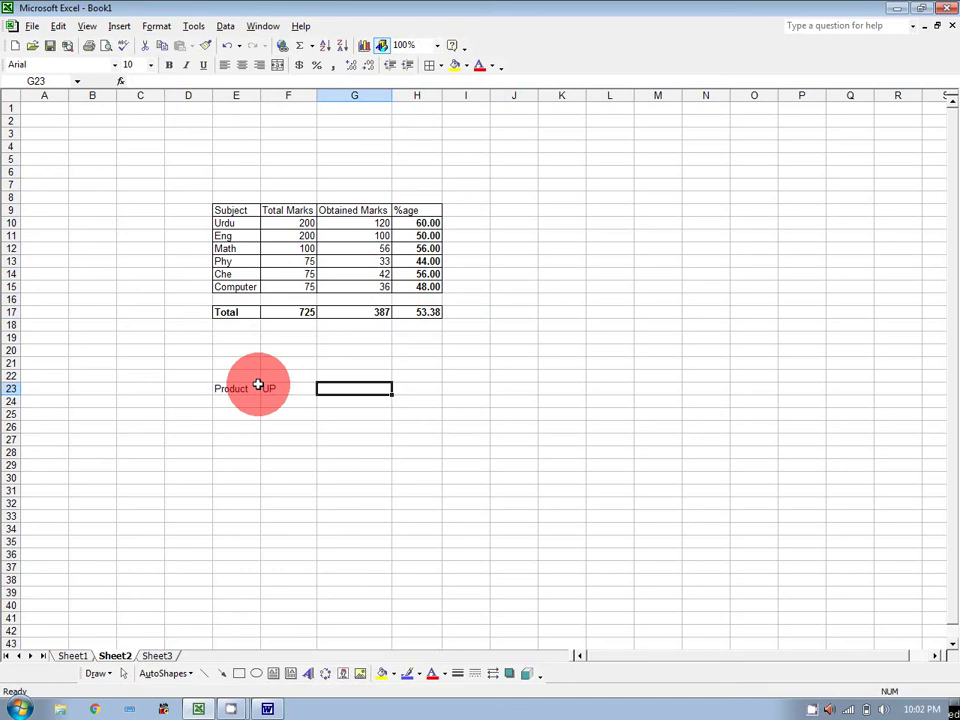
text(Stock)
key(Tab)
text(Sold)
key(Tab)
text(Remain)
key(Tab)
text(Sale)
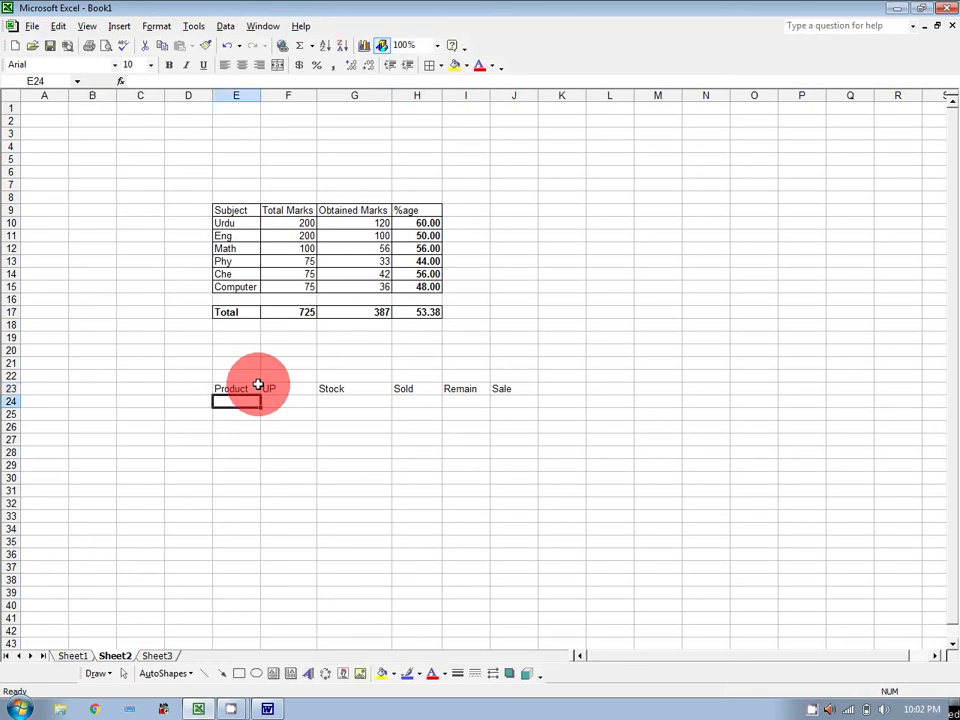
- List the products pen, pepsi, rice and xyz in E24:E27 under the Product heading
text(pen)
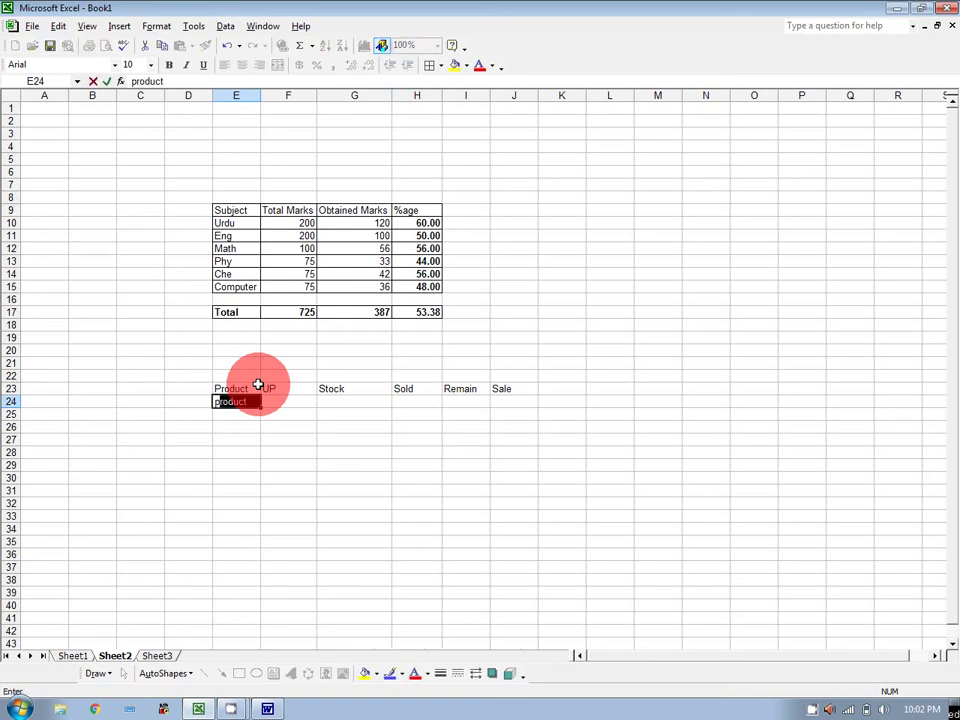
key(Return)
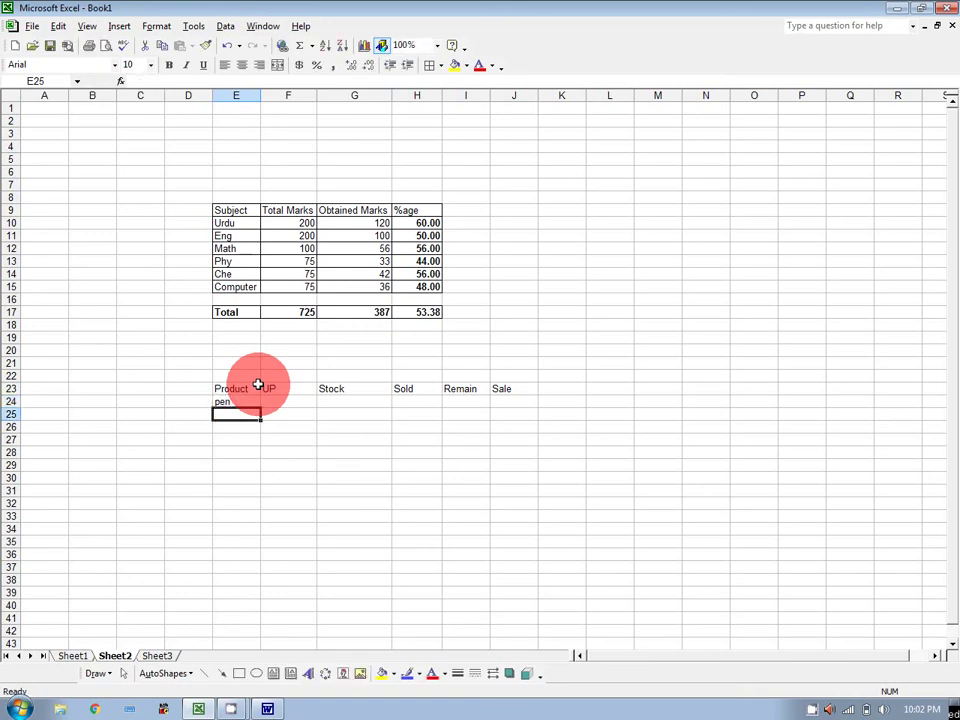
text(p)
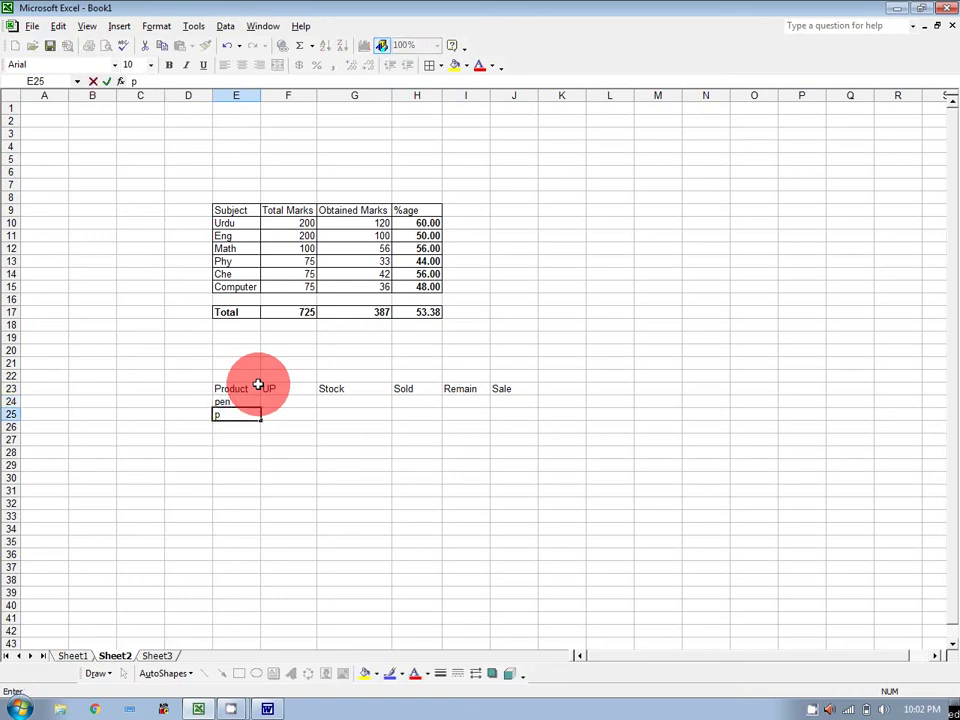
text(epsi)
key(Return)
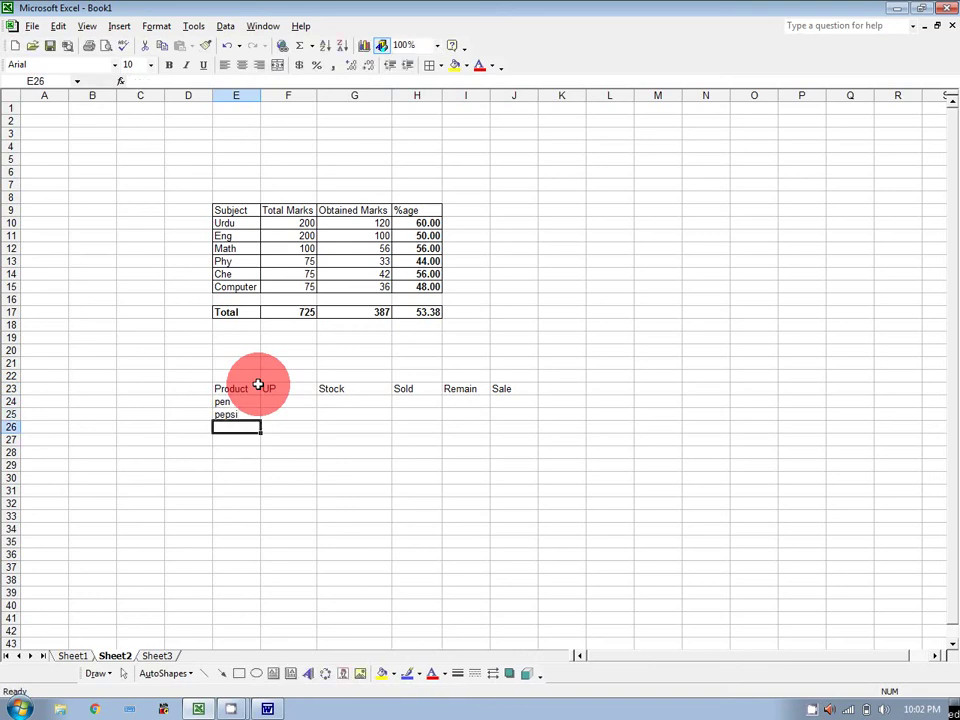
text(rice)
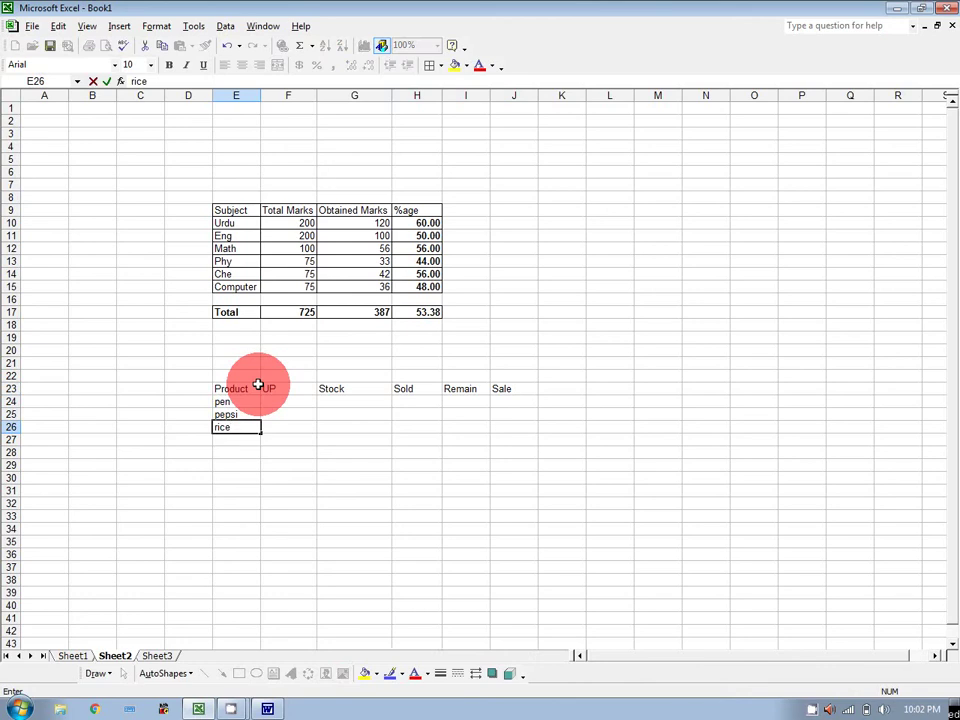
key(Return)
text(xyz)
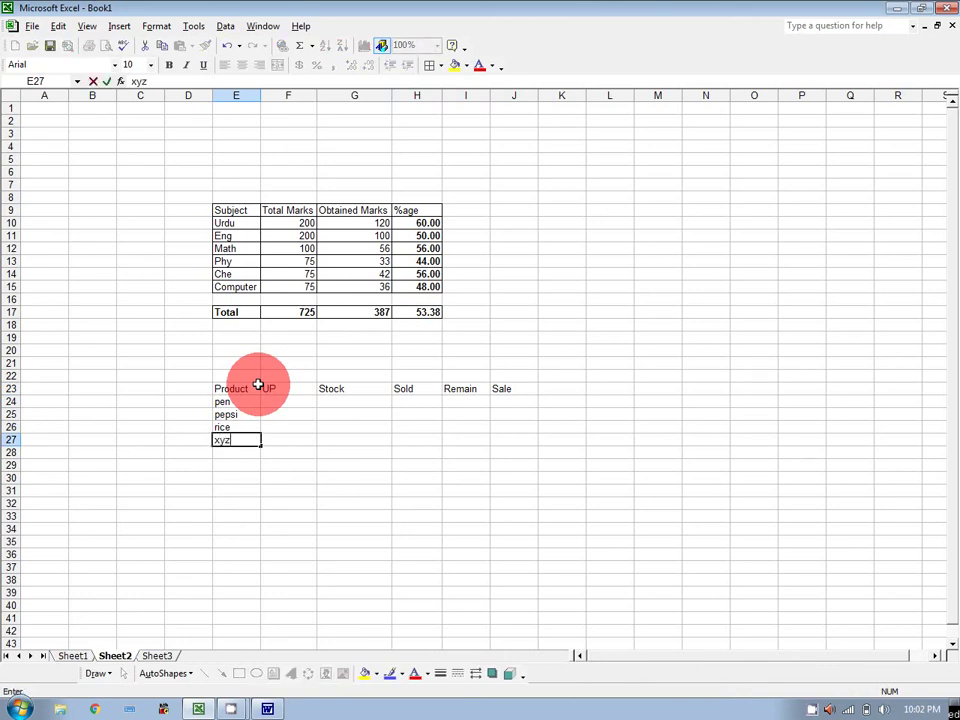
key(Tab)
- Enter the UP values 25, 100, 150 and 45 in F24:F27
key(Up)
key(Up)
key(Up)
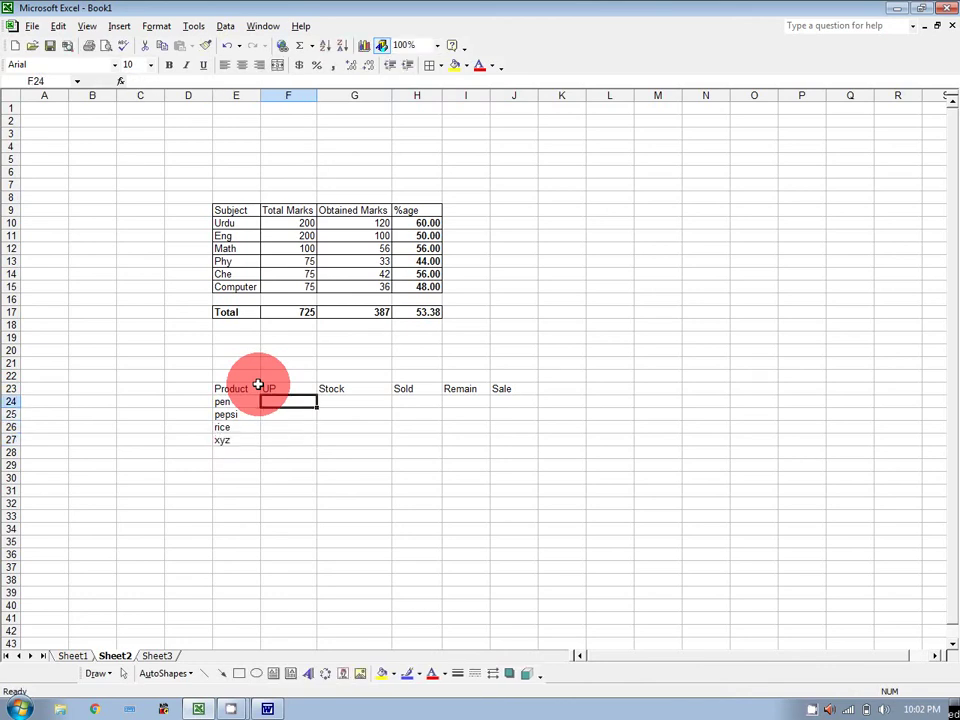
text(25)
key(Return)
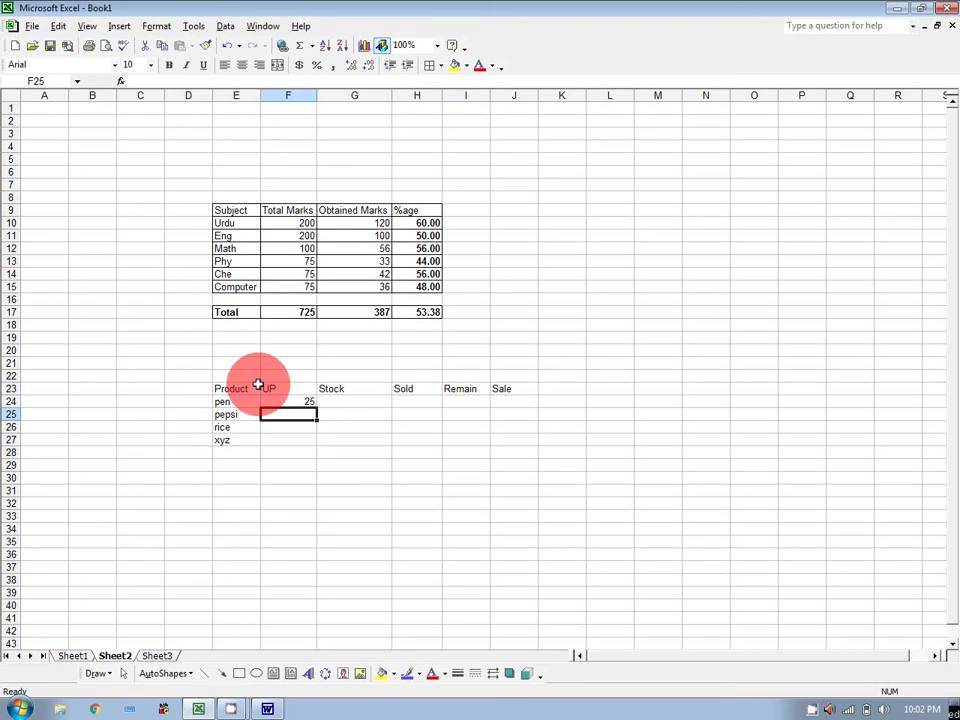
text(100)
key(Return)
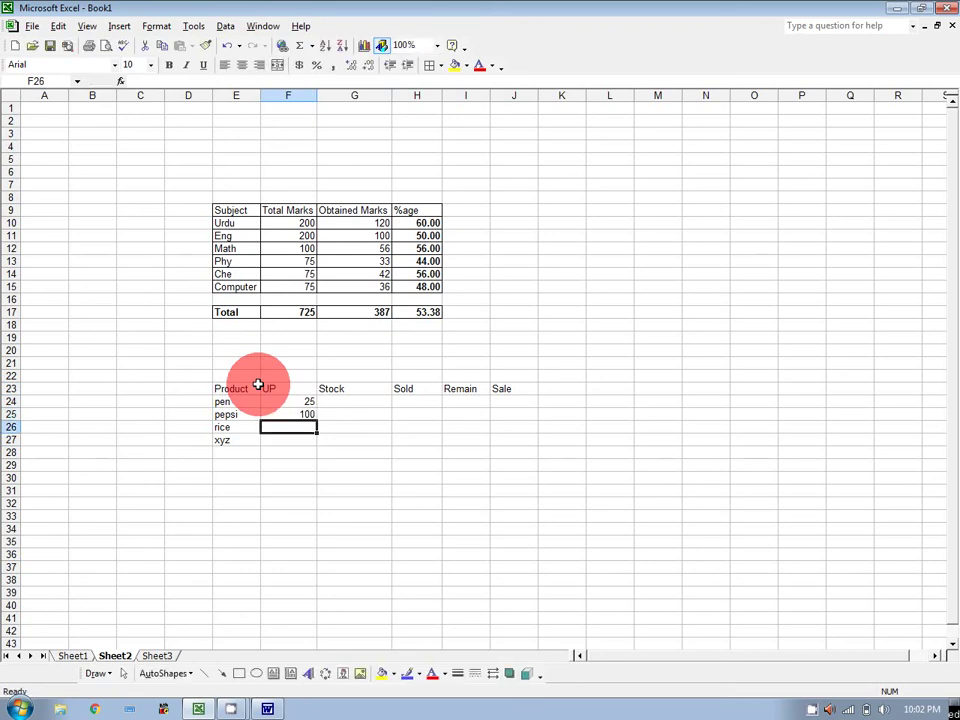
text(150)
key(Return)
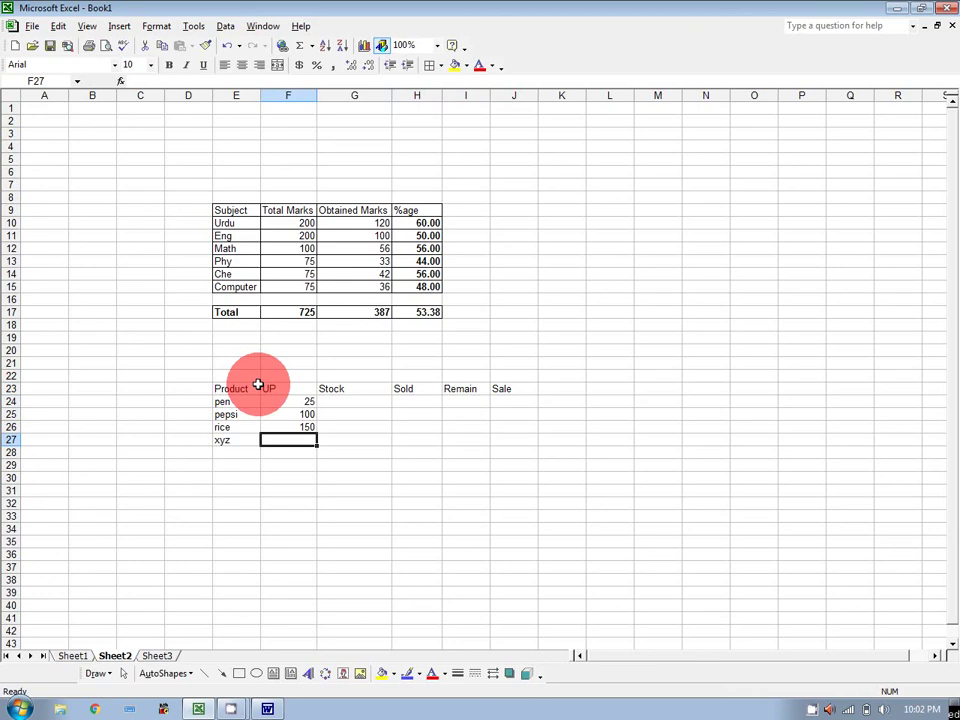
text(45)
key(Right)
- Enter the Stock quantities 1500, 800, 900 and 750 in G24:G27
key(Up)
key(Up)
key(Up)
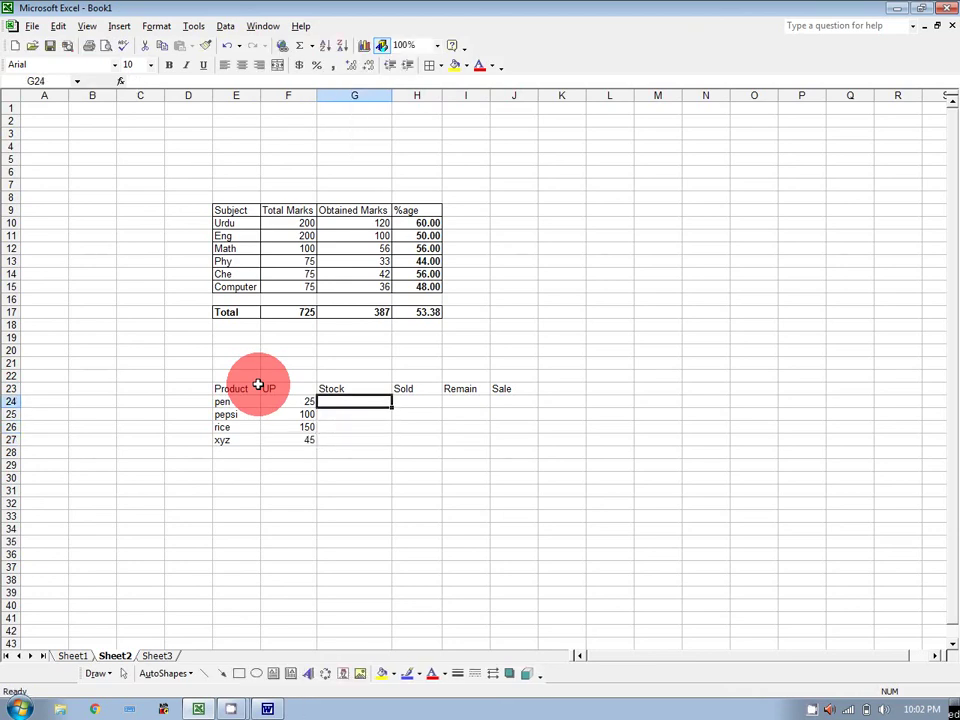
text(1500)
key(Return)
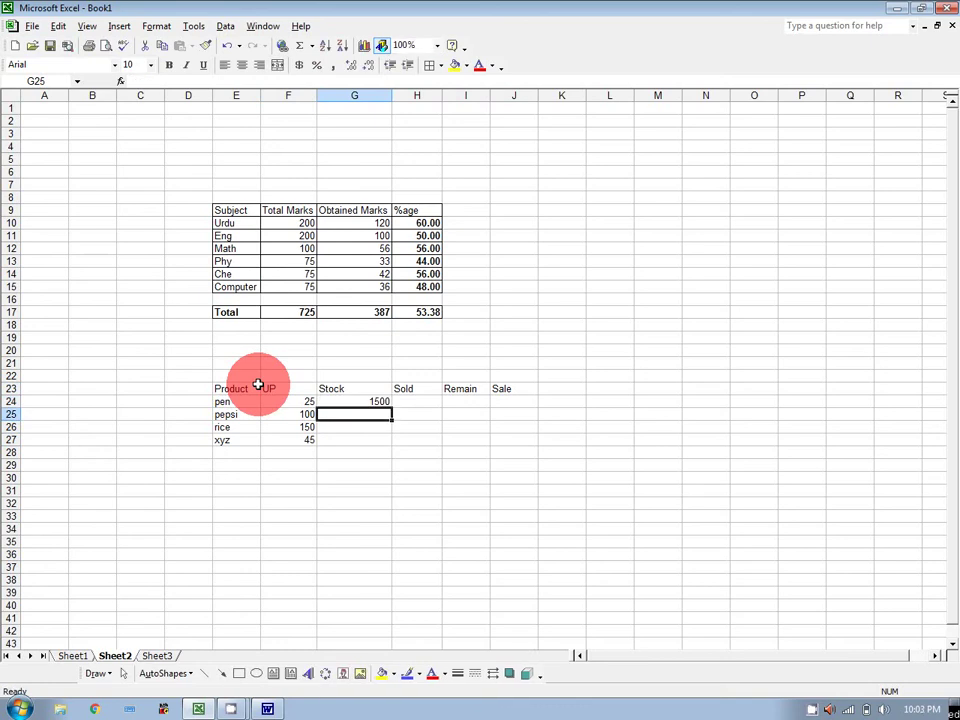
text(800)
key(Return)
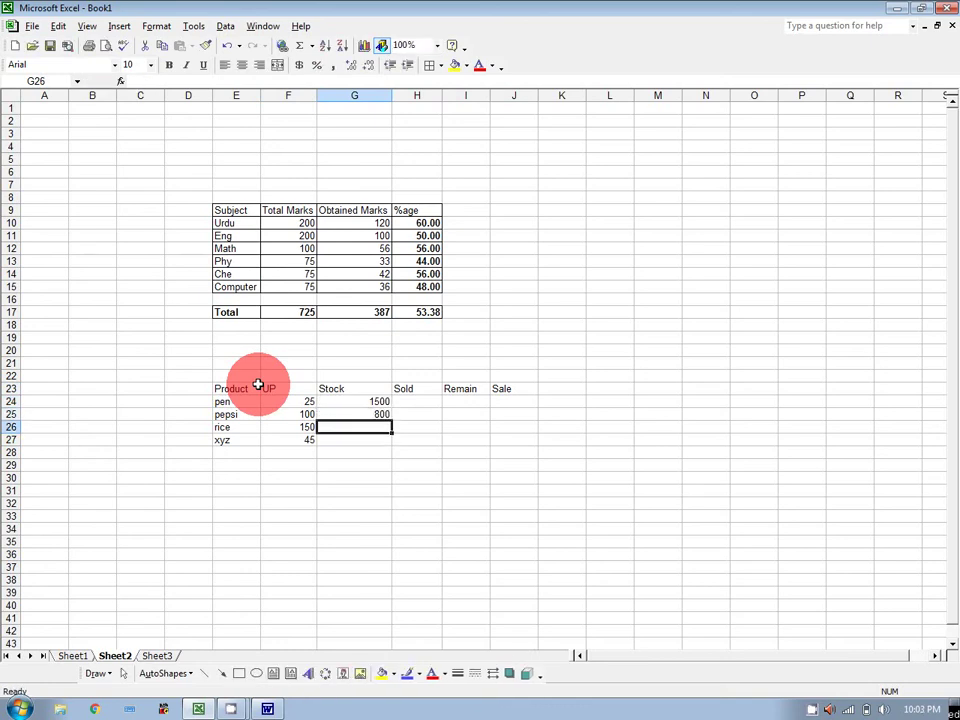
text(900)
key(Return)
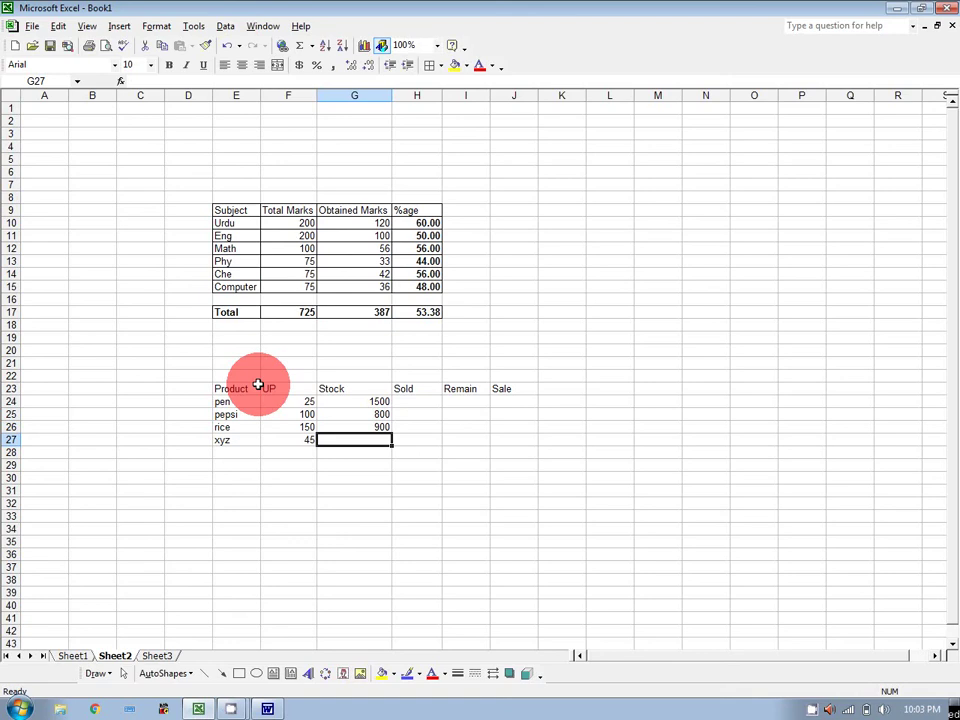
text(750)
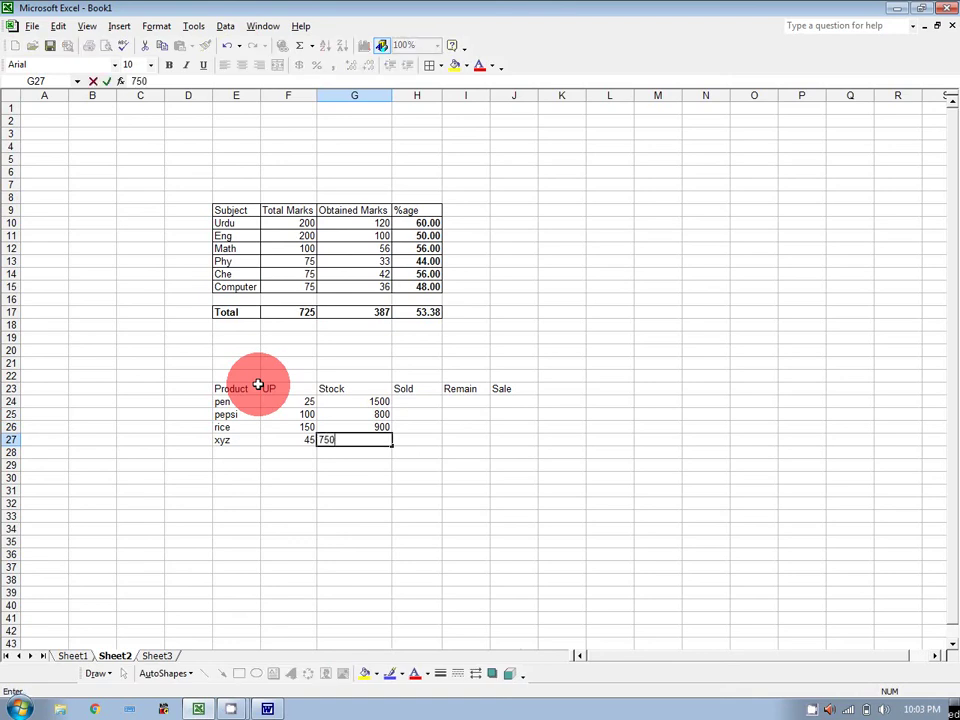
key(Right)
- Enter the Sold quantities 400, 200, 45 and 32 in H24:H27
key(Up)
key(Up)
key(Up)
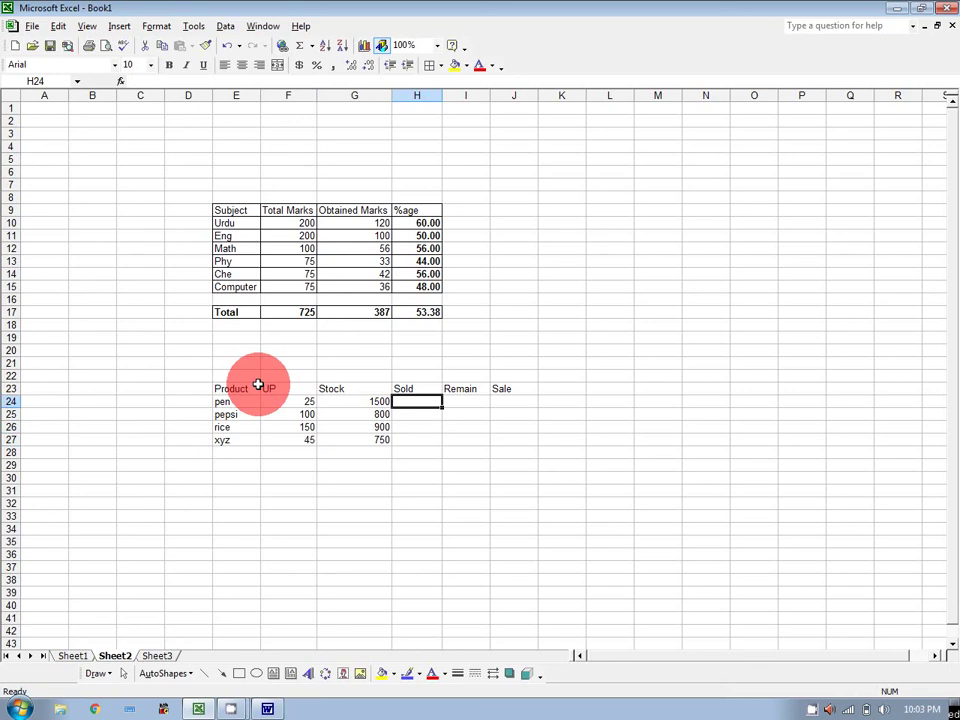
text(400)
key(Return)
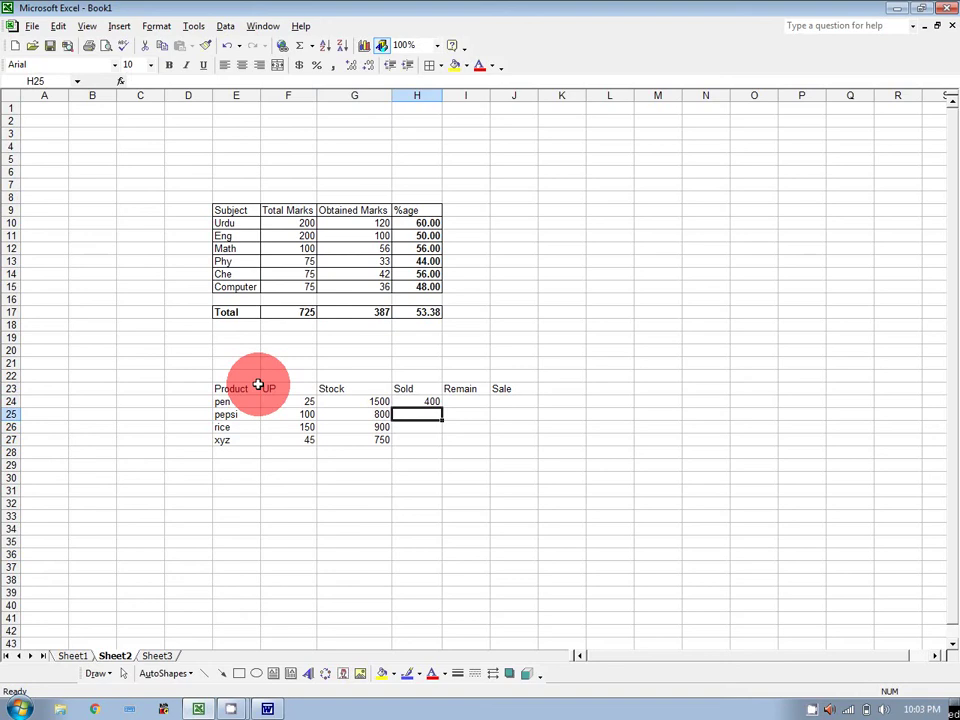
text(200)
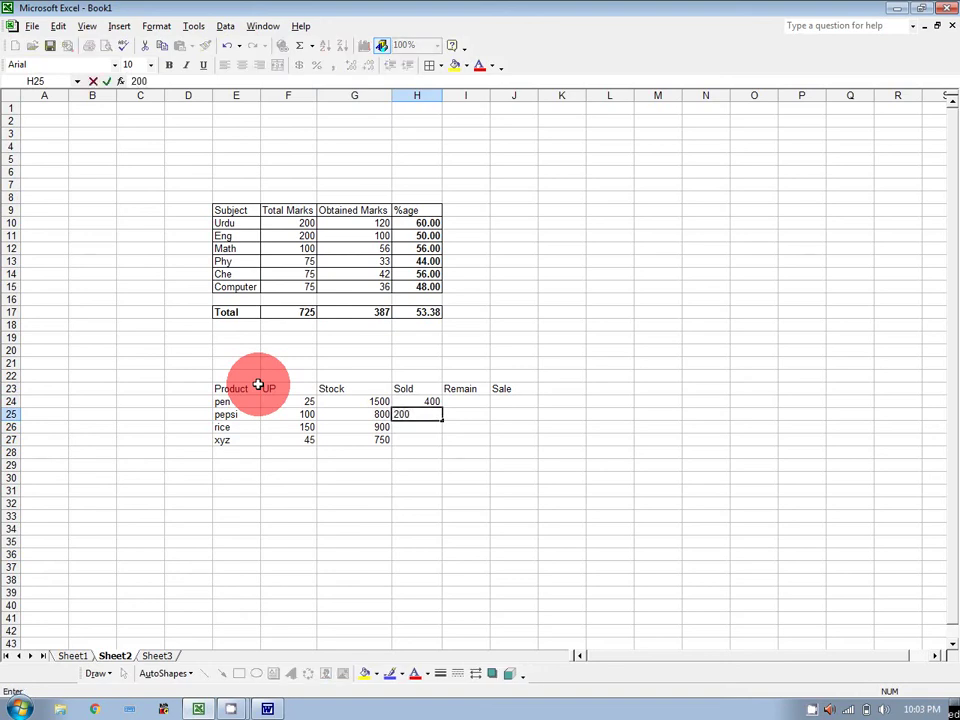
key(Return)
text(45)
key(Return)
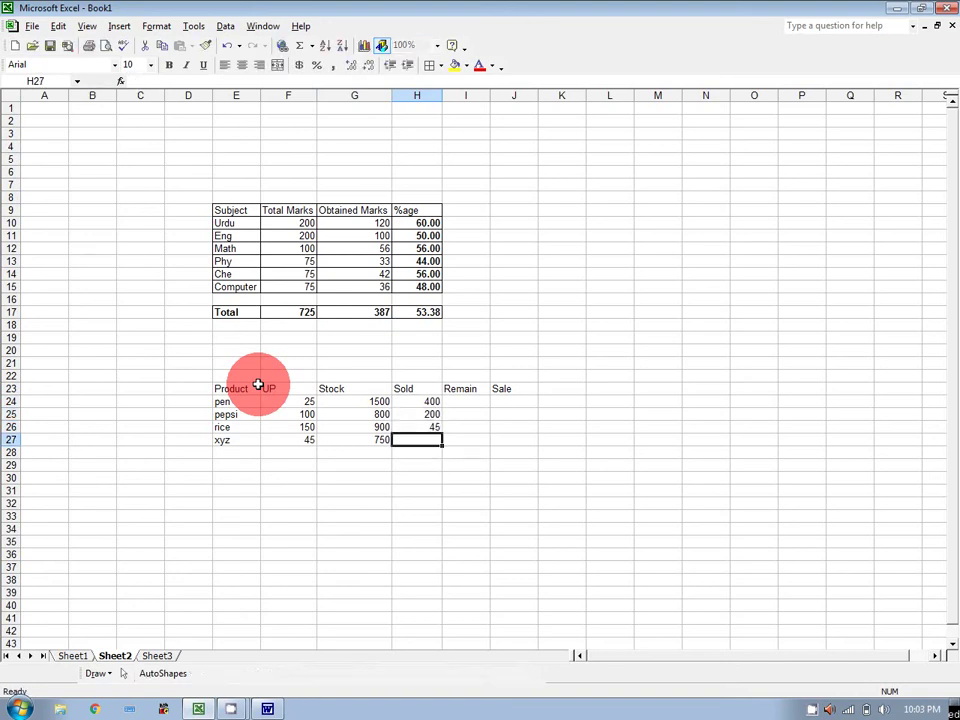
text(32)
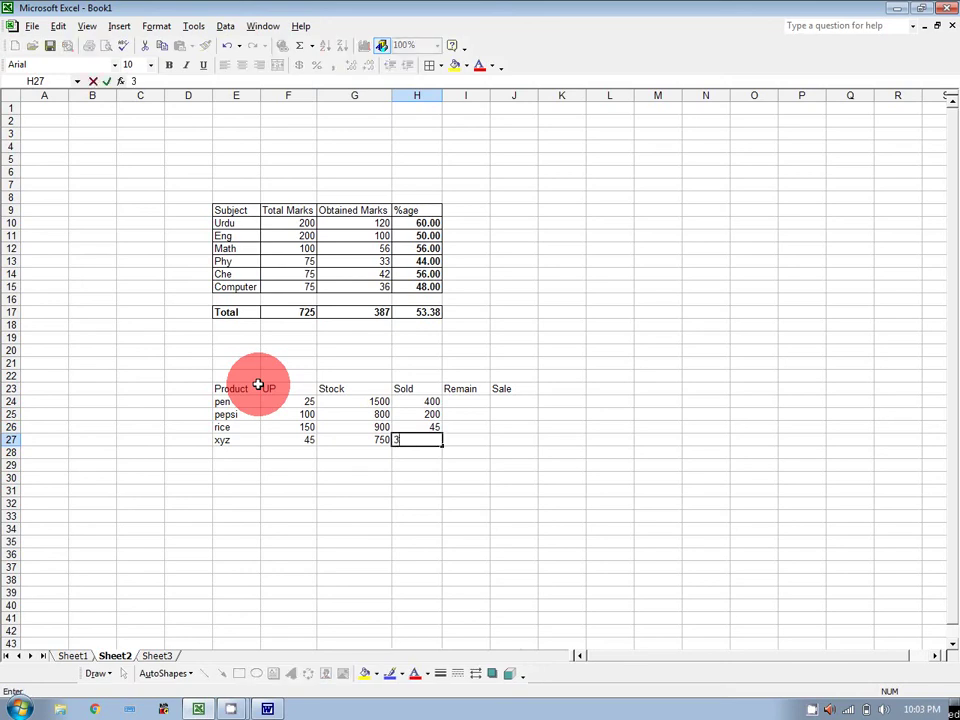
key(Right)
- Calculate the remaining stock in I24 with the formula =G24-H24 and fill it down to I27
key(Up)
key(Up)
key(Up)
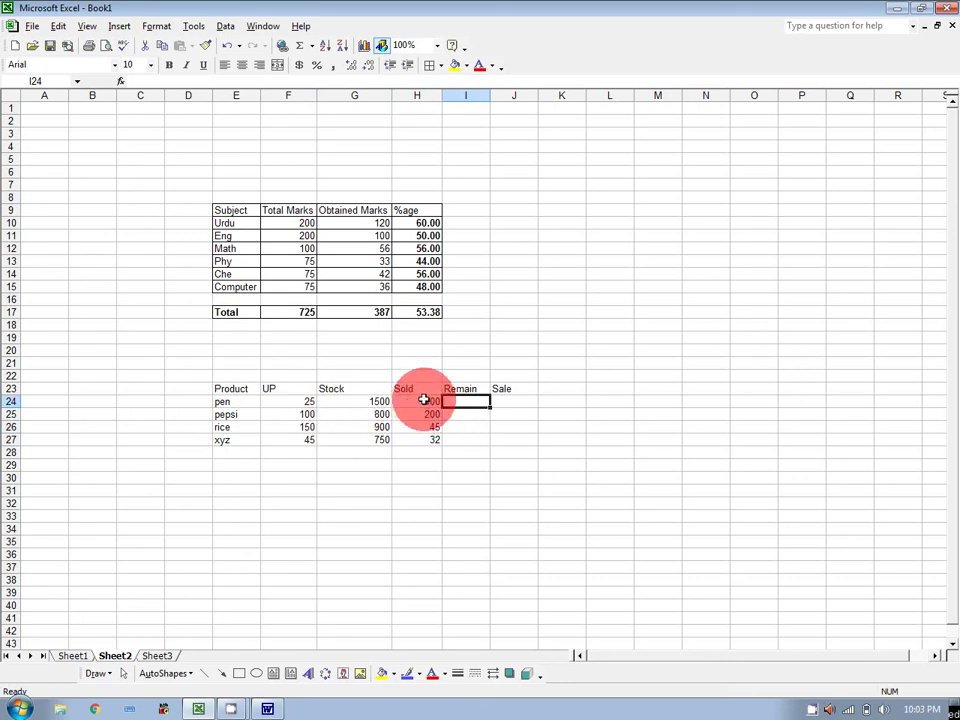
text(=)
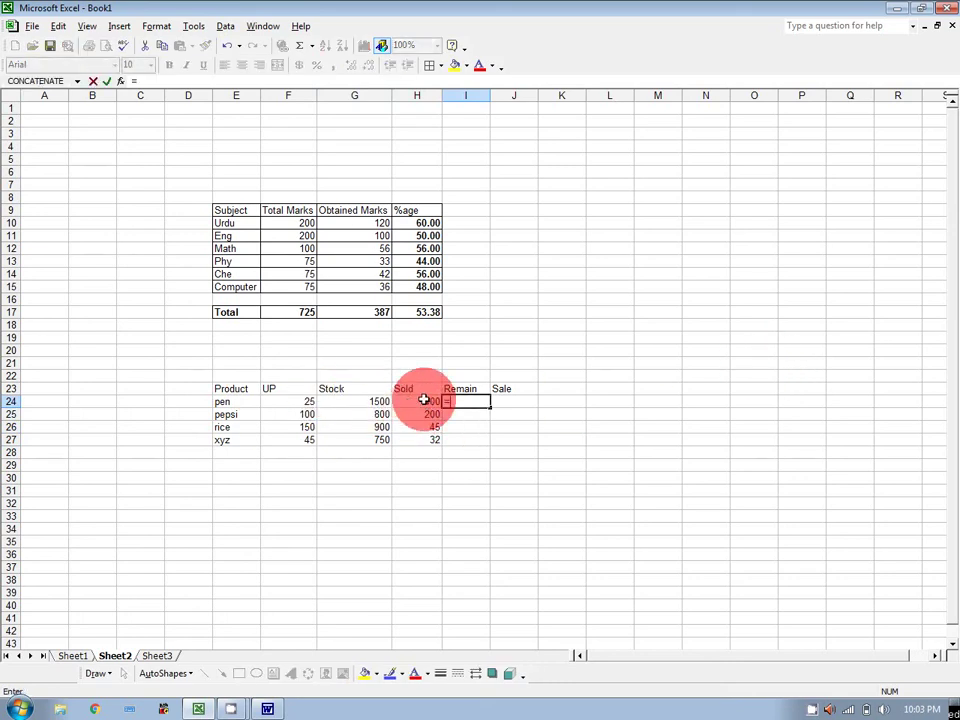
click(350, 403)
text(-)
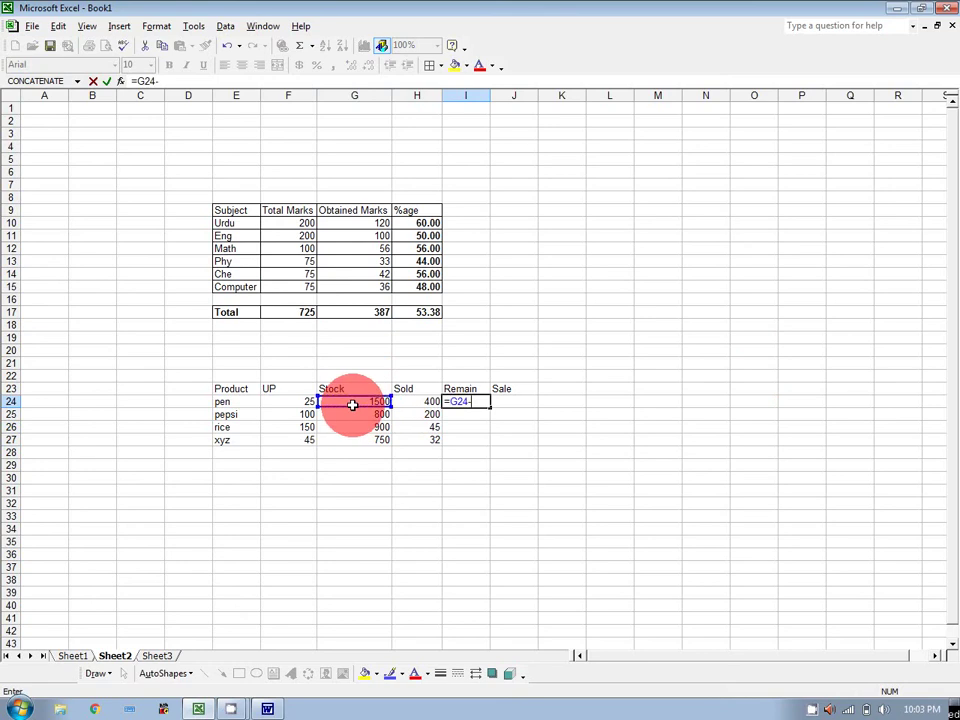
click(403, 401)
key(Return)
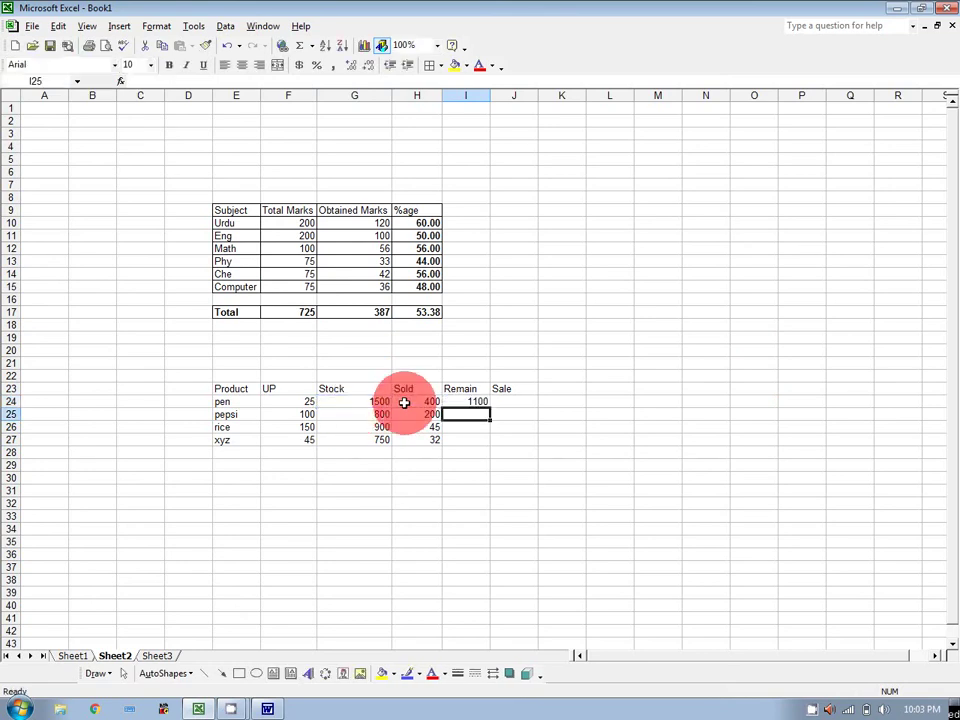
click(468, 403)
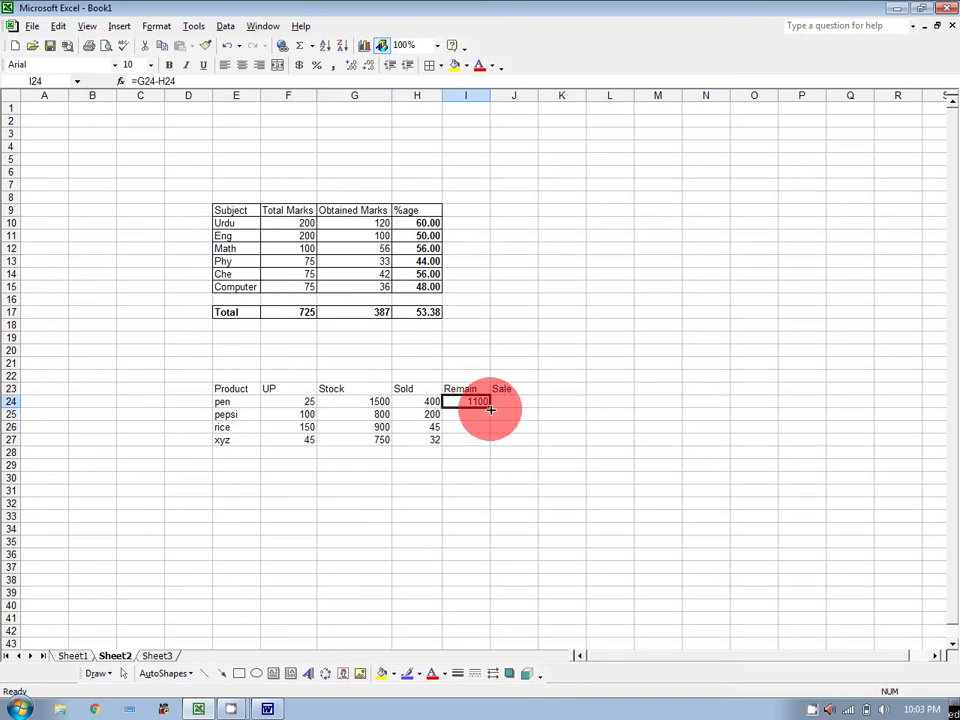
drag(490, 408, 490, 443)
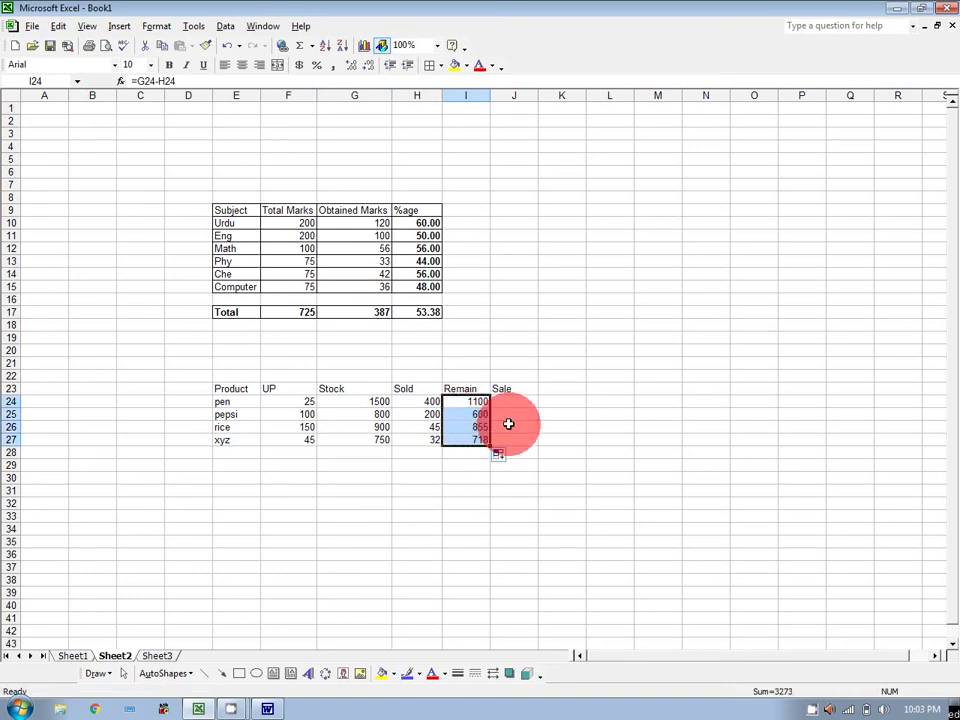
- Calculate the pen's sale in J24 with the formula =F24*H24 and fill it down to J27
click(514, 400)
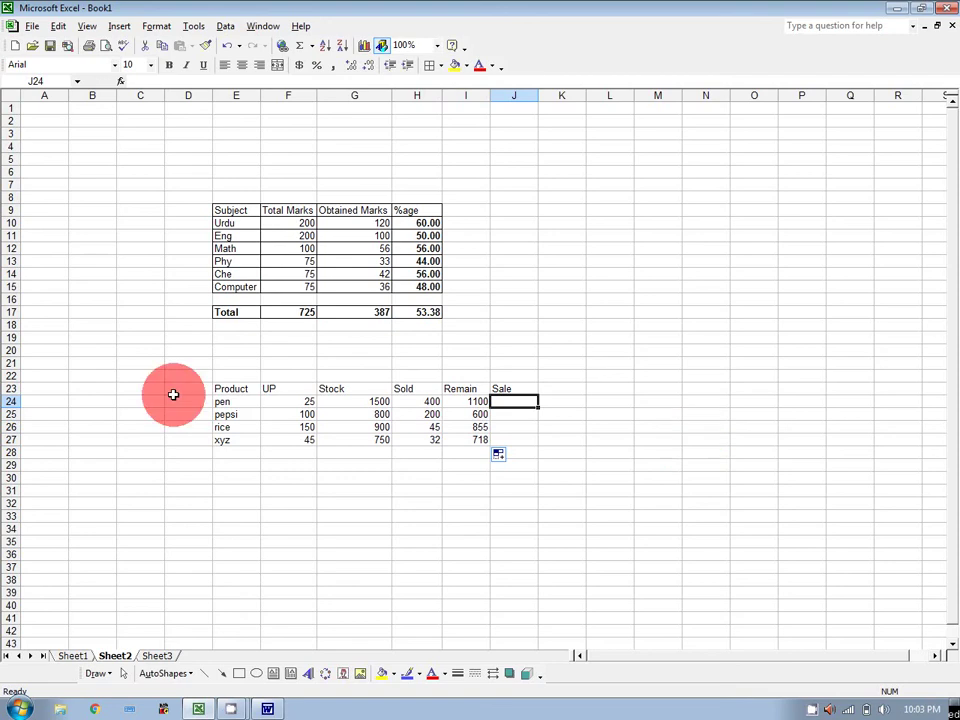
click(270, 400)
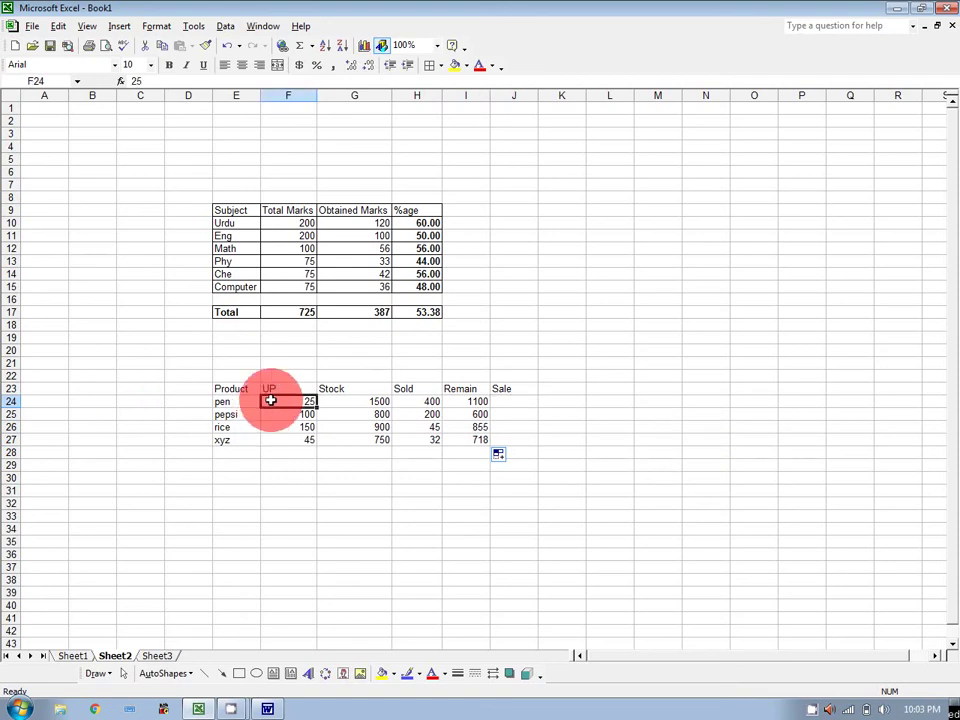
click(423, 400)
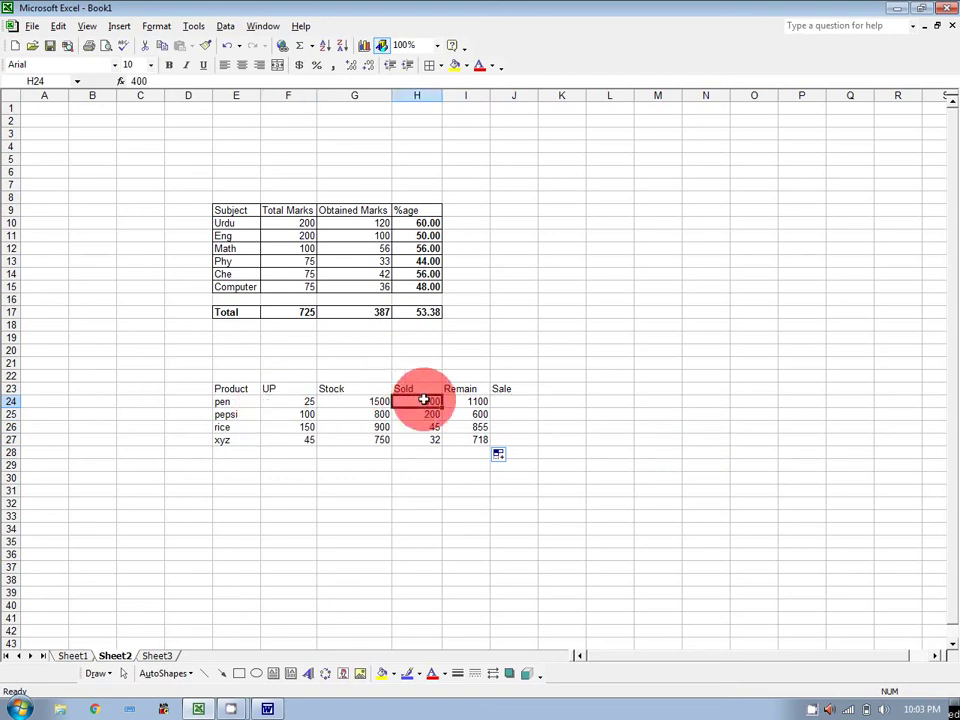
click(498, 401)
text(=)
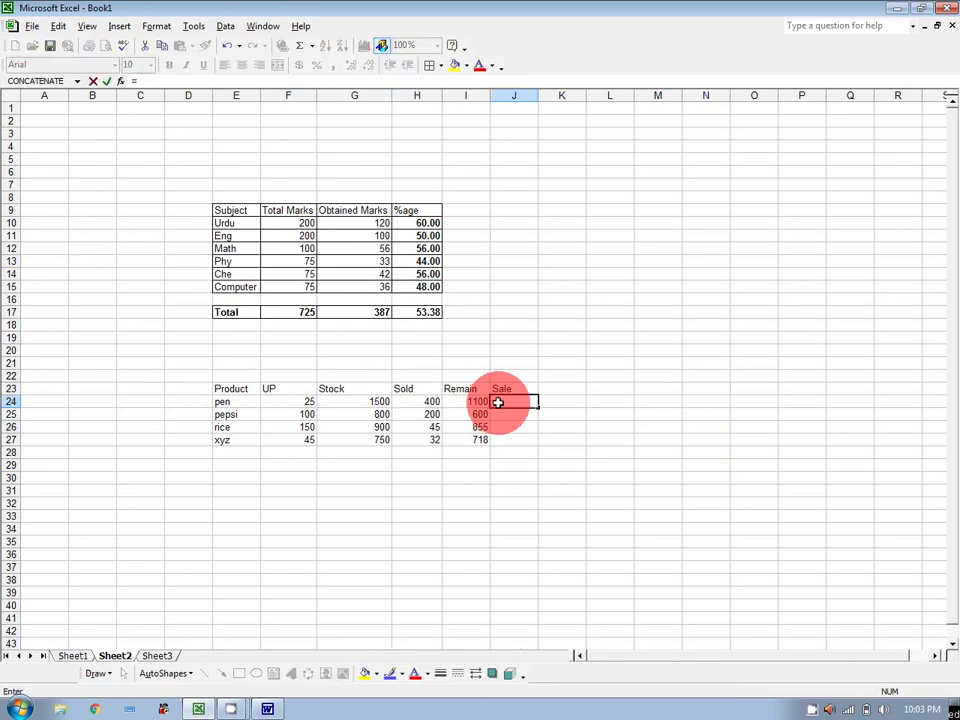
click(305, 399)
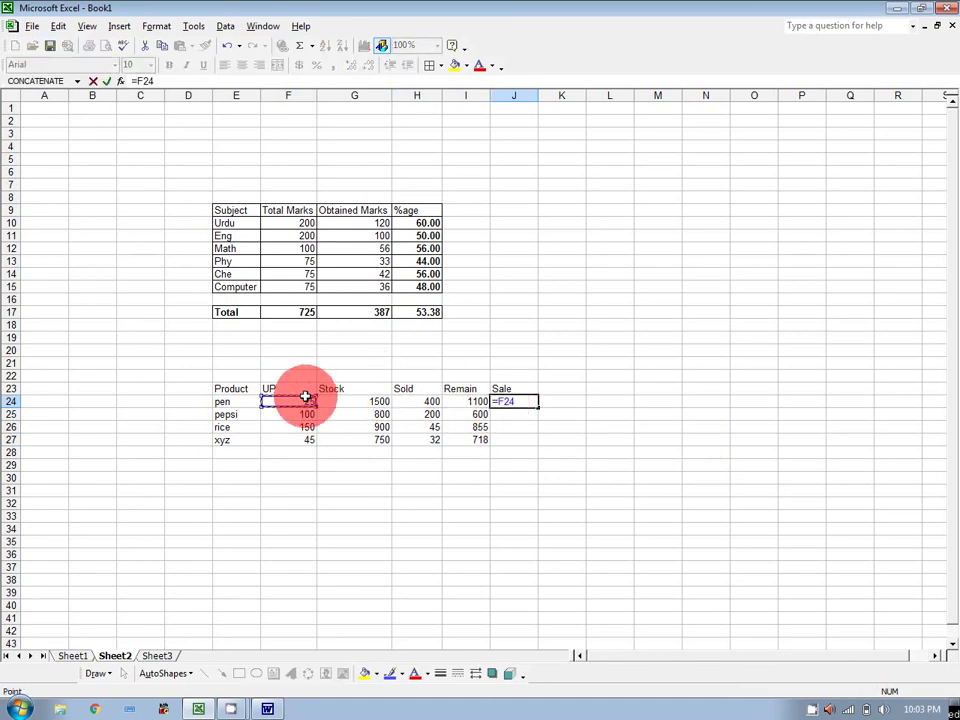
text(*)
click(410, 401)
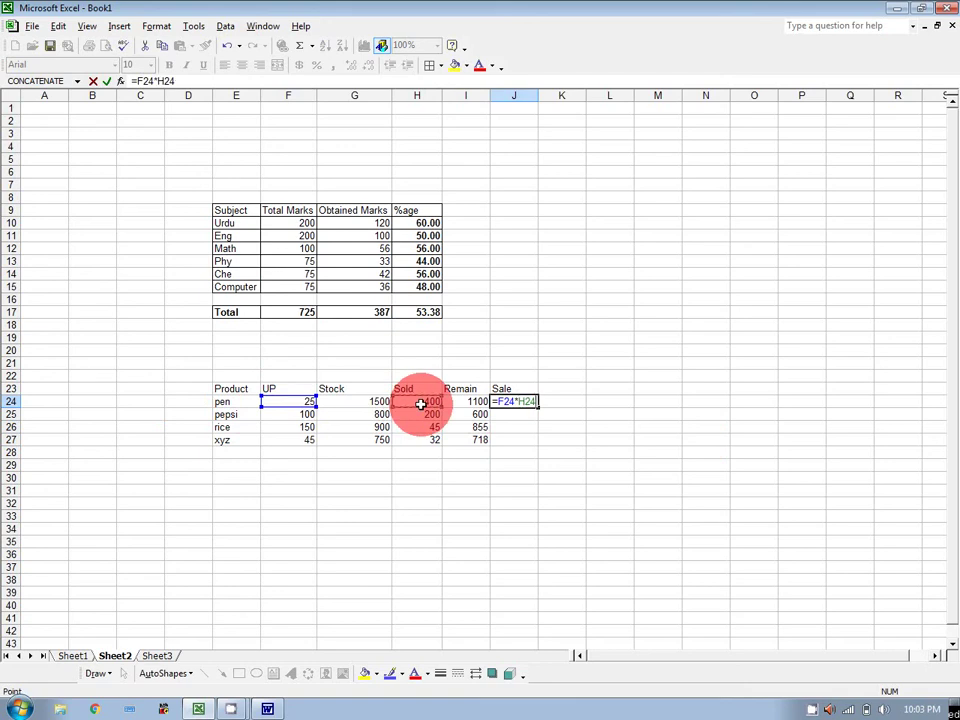
key(Return)
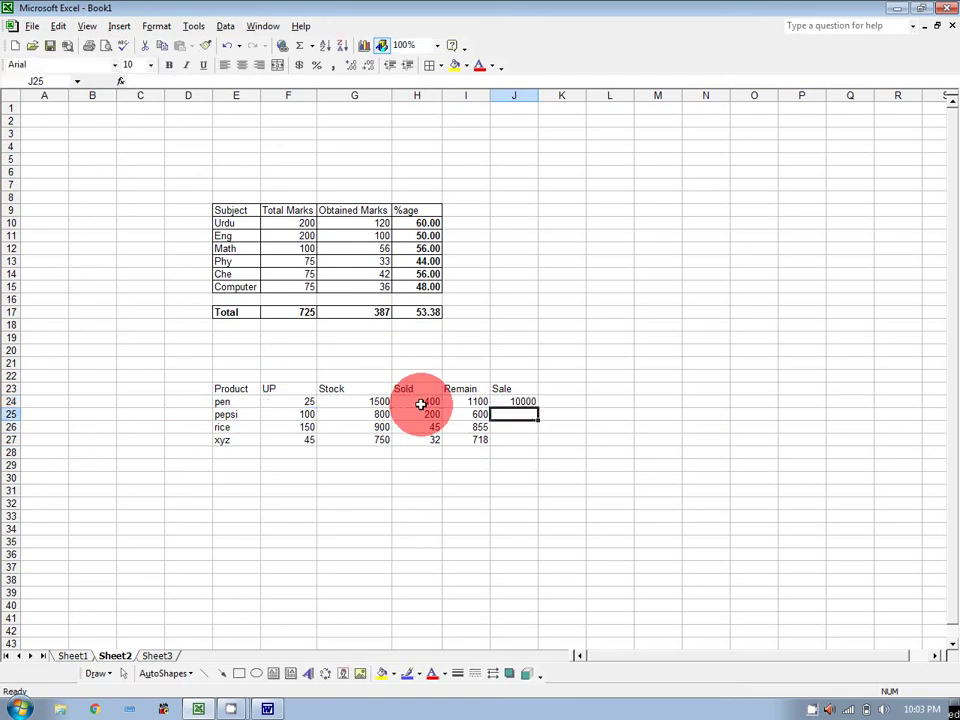
click(530, 403)
drag(536, 410, 538, 442)
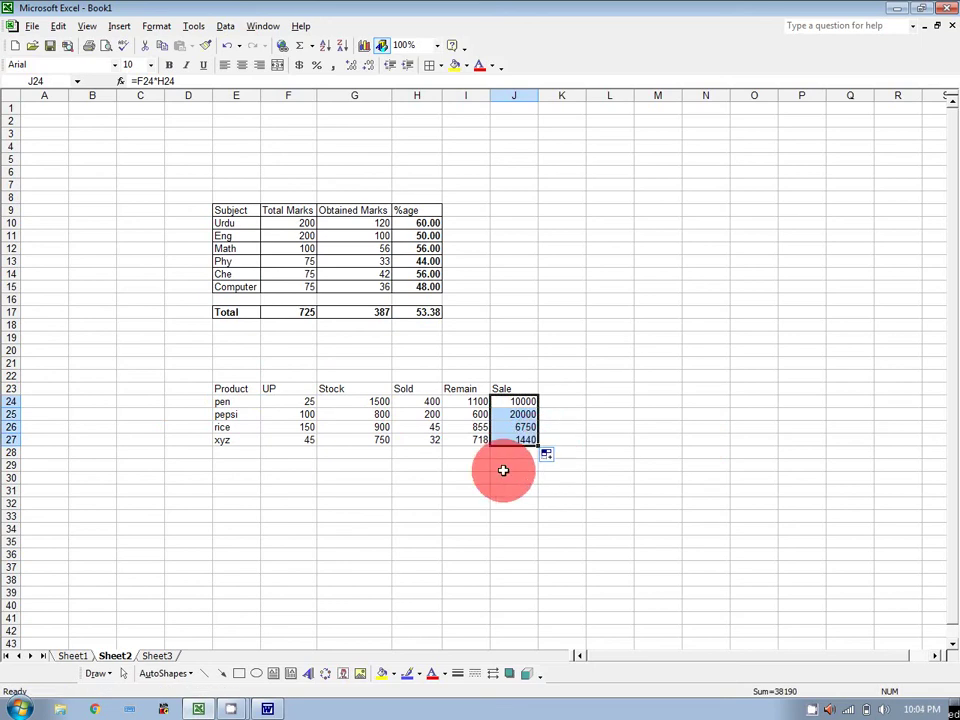
- Enter the label Total Sale in I29 and widen column I to fit it
click(479, 465)
text(Total Sale)
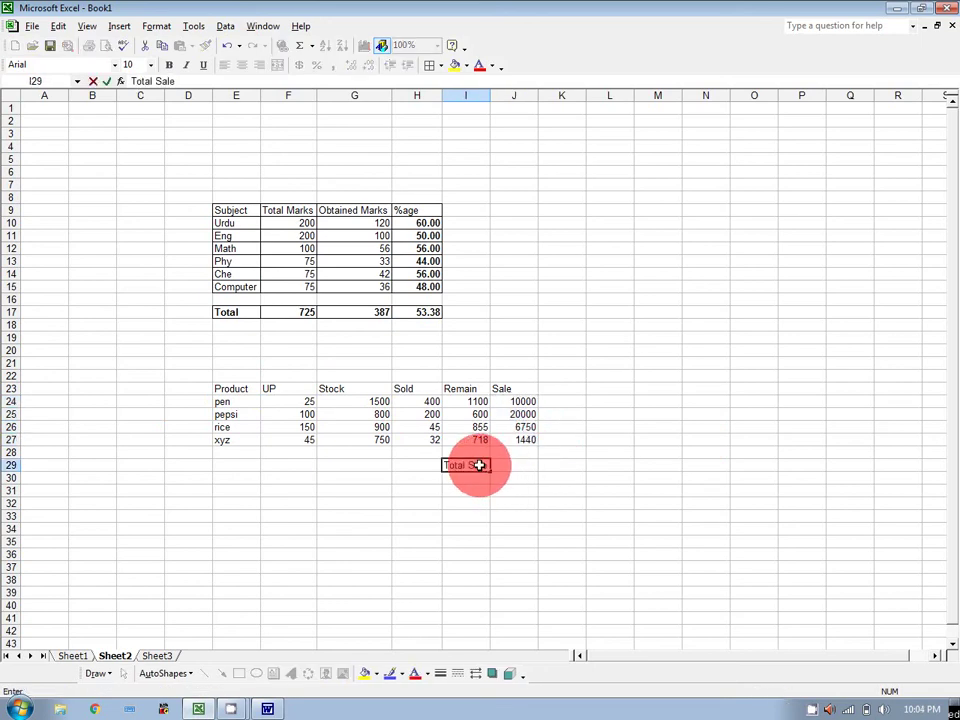
click(547, 488)
drag(490, 95, 507, 95)
- Total the Sale column in J29 with the formula =sum(J24:J27)
click(537, 465)
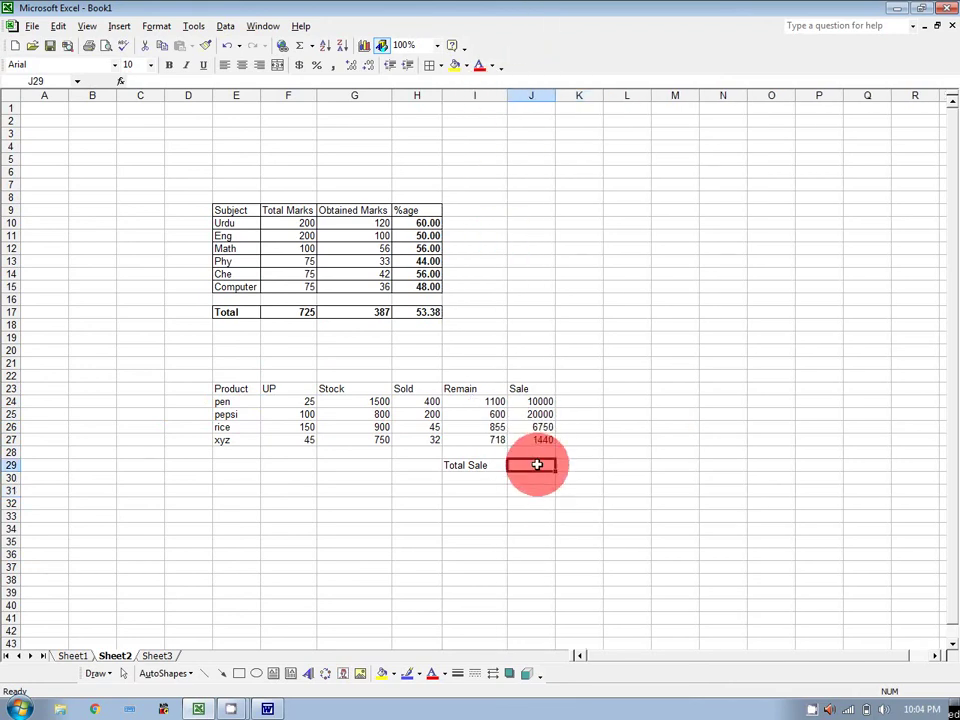
text(=sum)
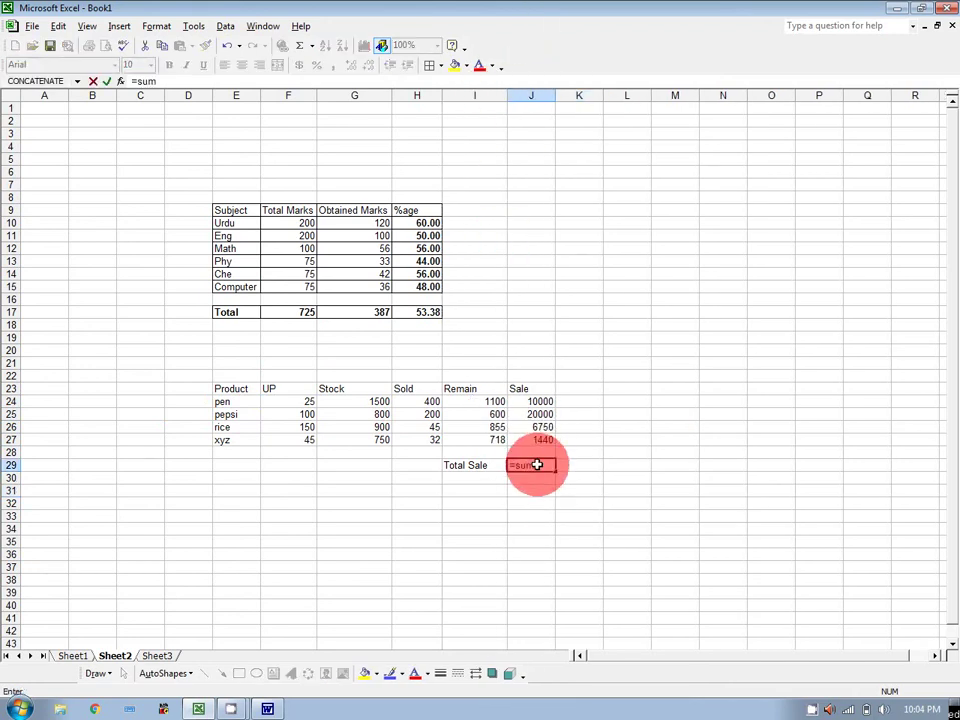
text(()
drag(533, 401, 534, 439)
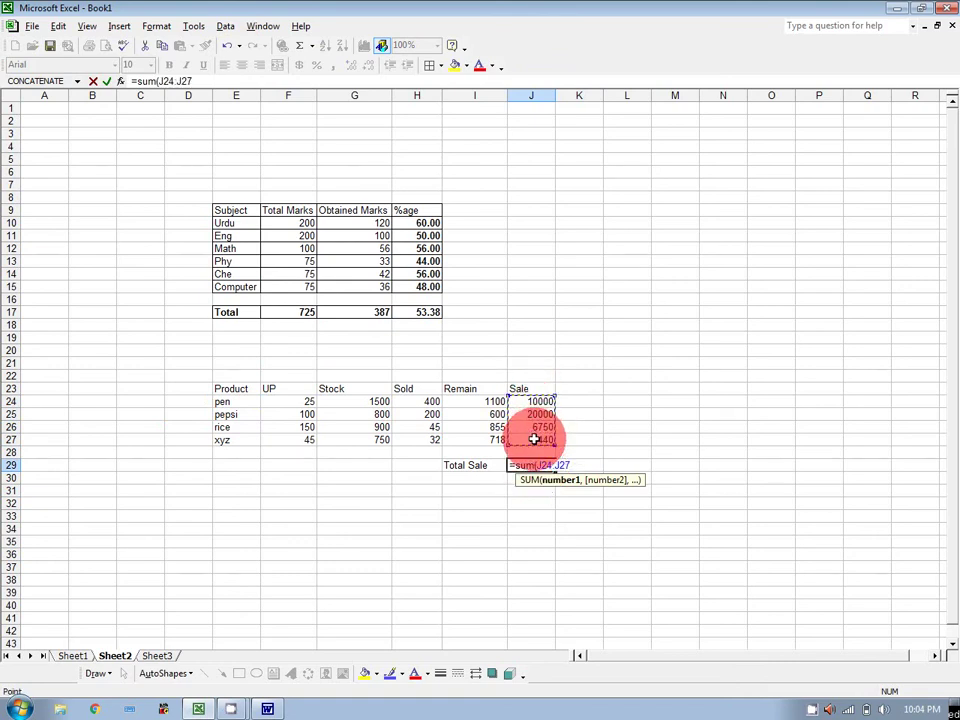
text())
key(Return)
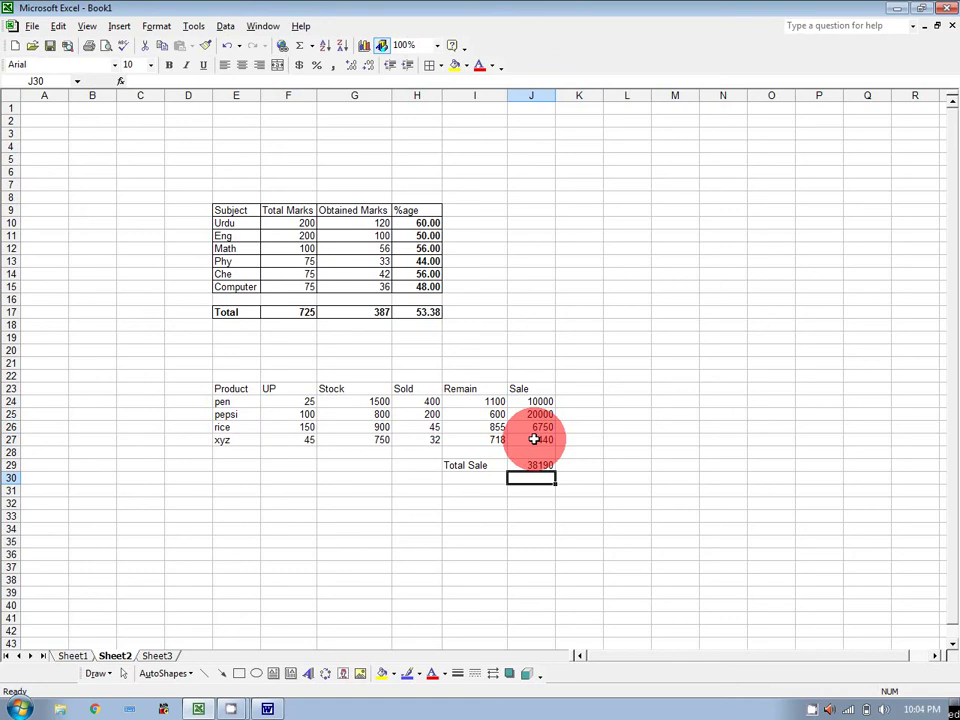
- Make the Total Sale row I29:J29 bold and apply all borders to it and to the product table E23:J27
drag(489, 464, 515, 464)
key(ctrl+b)
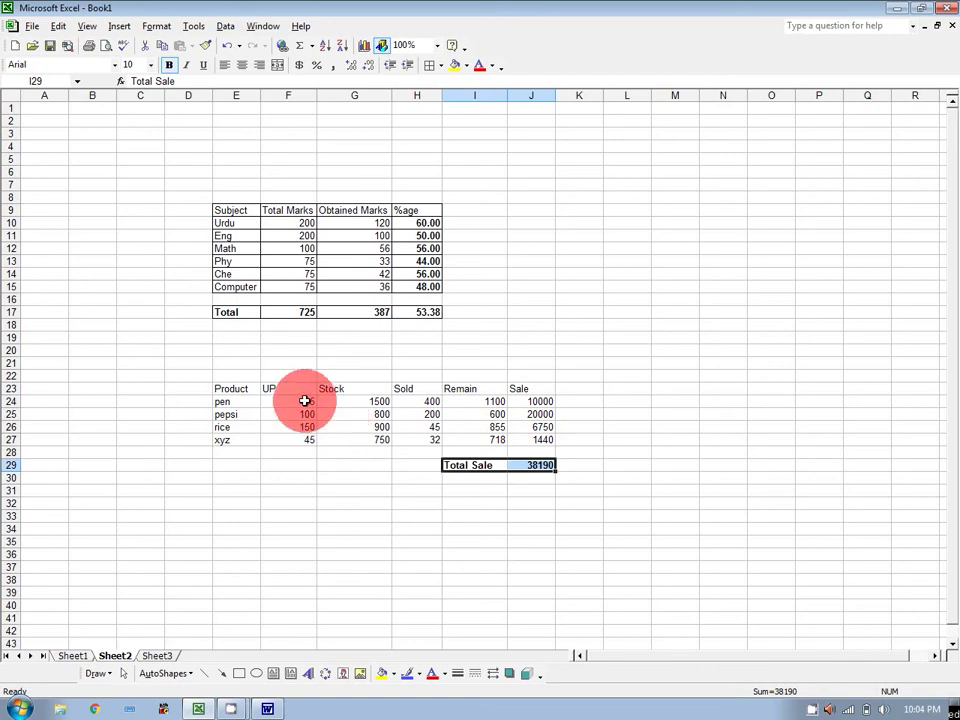
drag(242, 391, 523, 437)
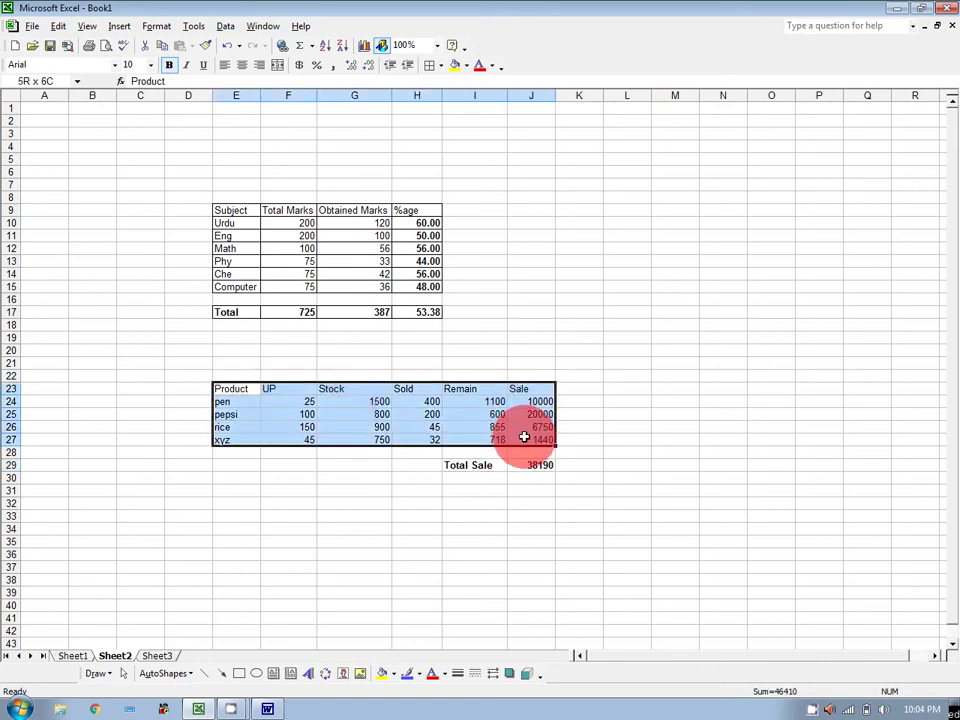
click(428, 65)
drag(476, 464, 528, 465)
click(428, 65)
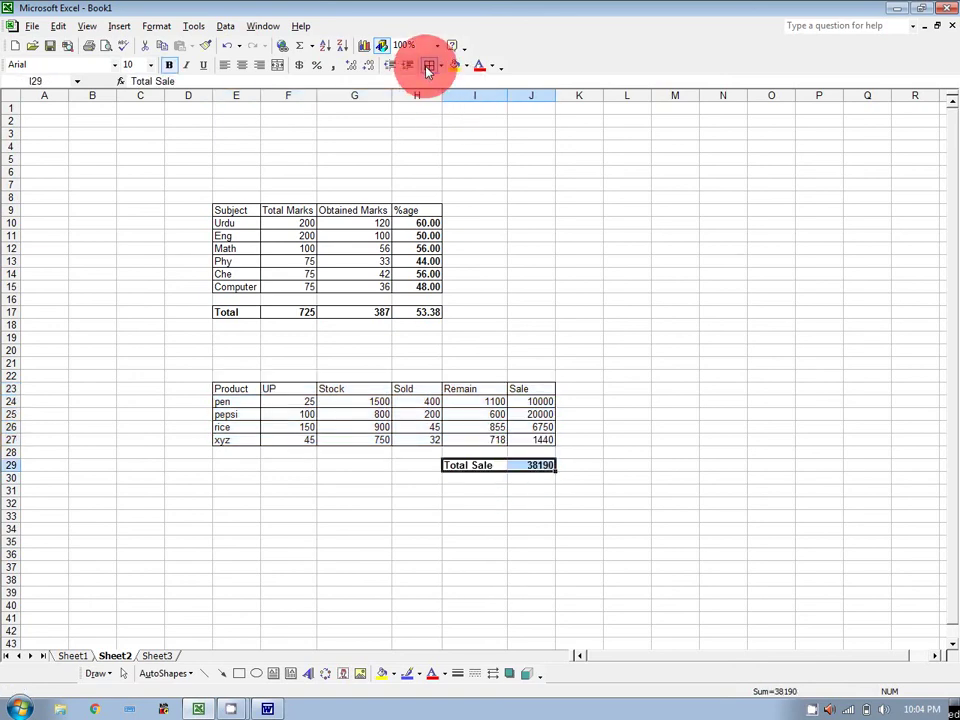
click(583, 246)
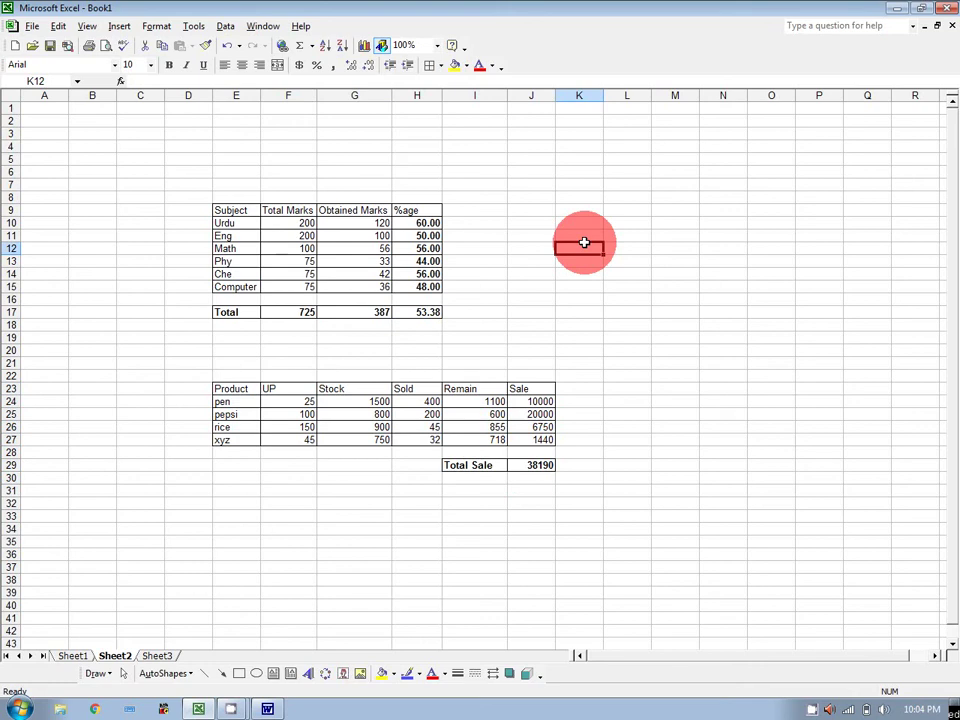
- Switch to the Word notes document and add the heading Max below the percentage formula
click(269, 709)
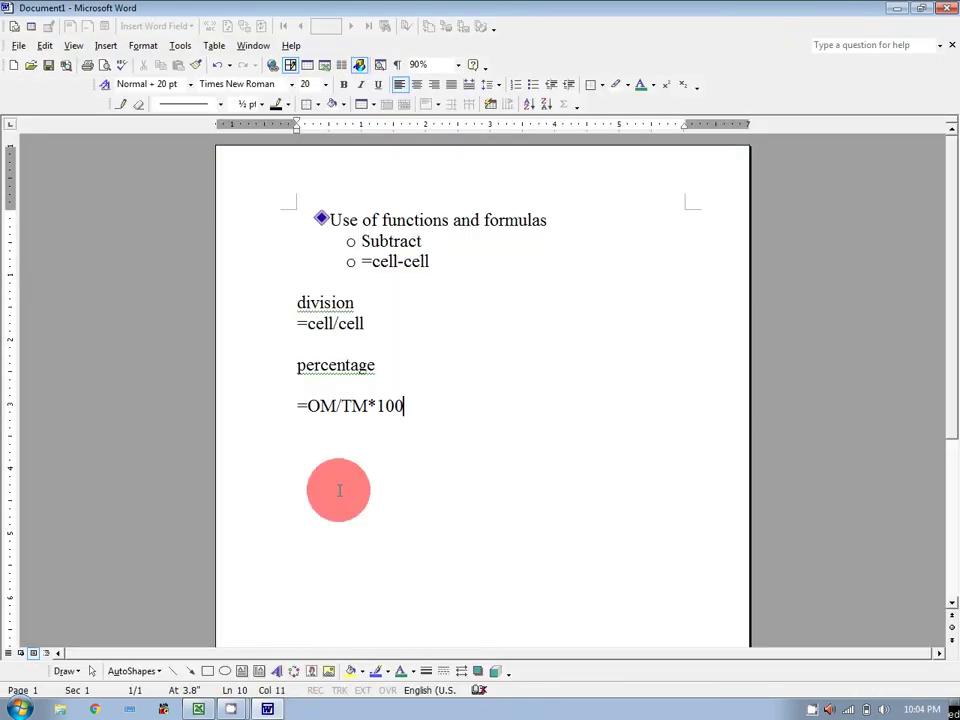
click(417, 463)
text(Max)
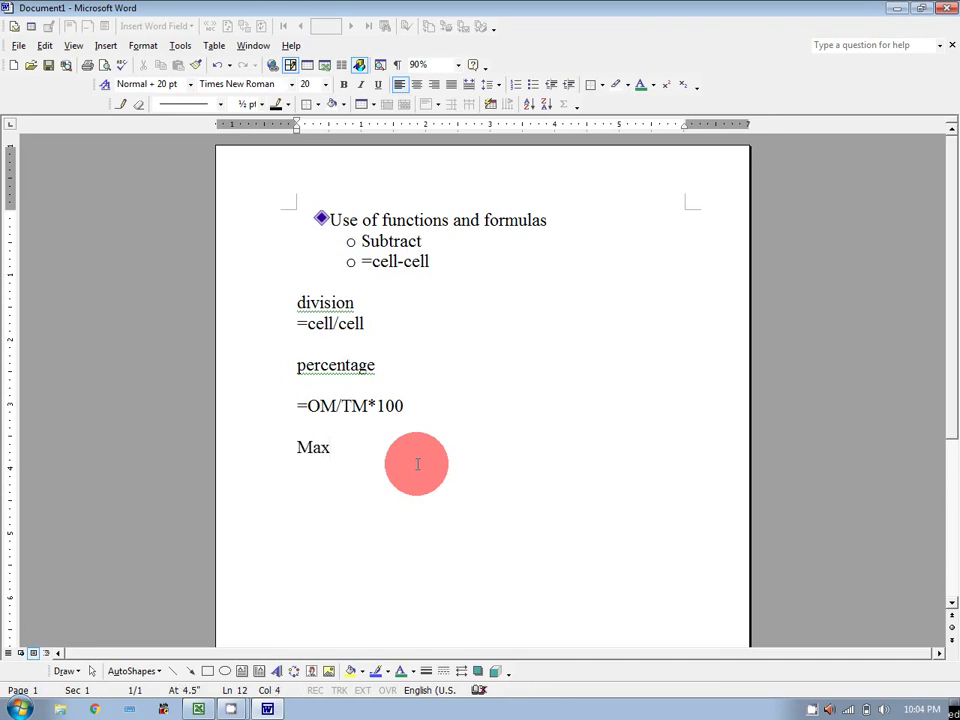
- Begin a description on the line under Max with the words "This function is used to"
key(Return)
text(this )
text(funct)
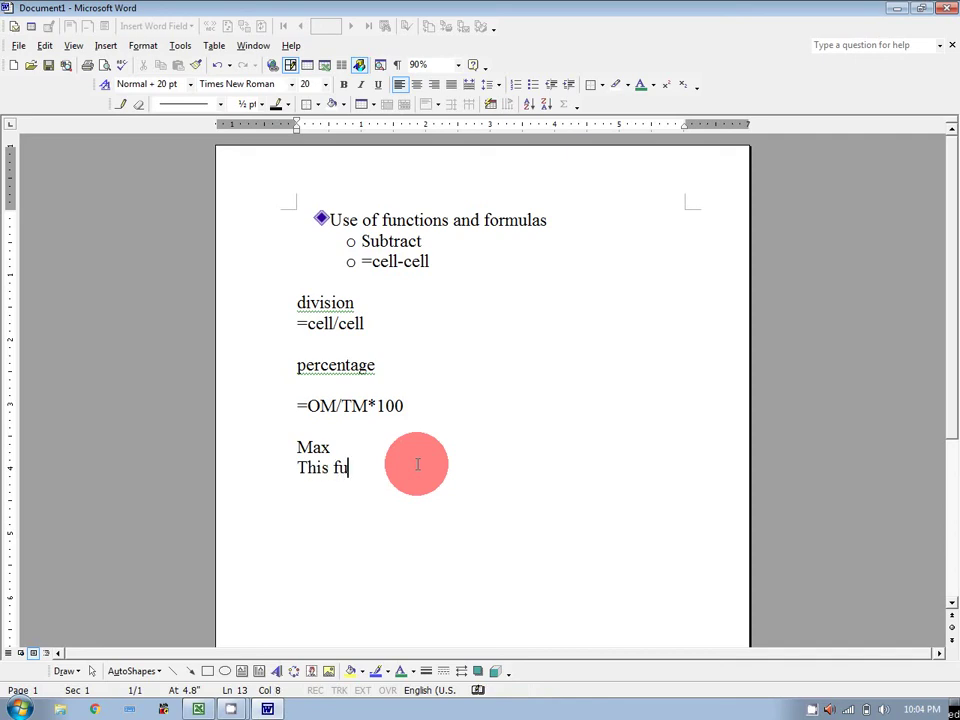
text(ion )
text(is u8sed)
key(BackSpace)
key(BackSpace)
key(BackSpace)
key(BackSpace)
key(BackSpace)
text(sewd)
key(BackSpace)
key(BackSpace)
key(BackSpace)
text(d to)
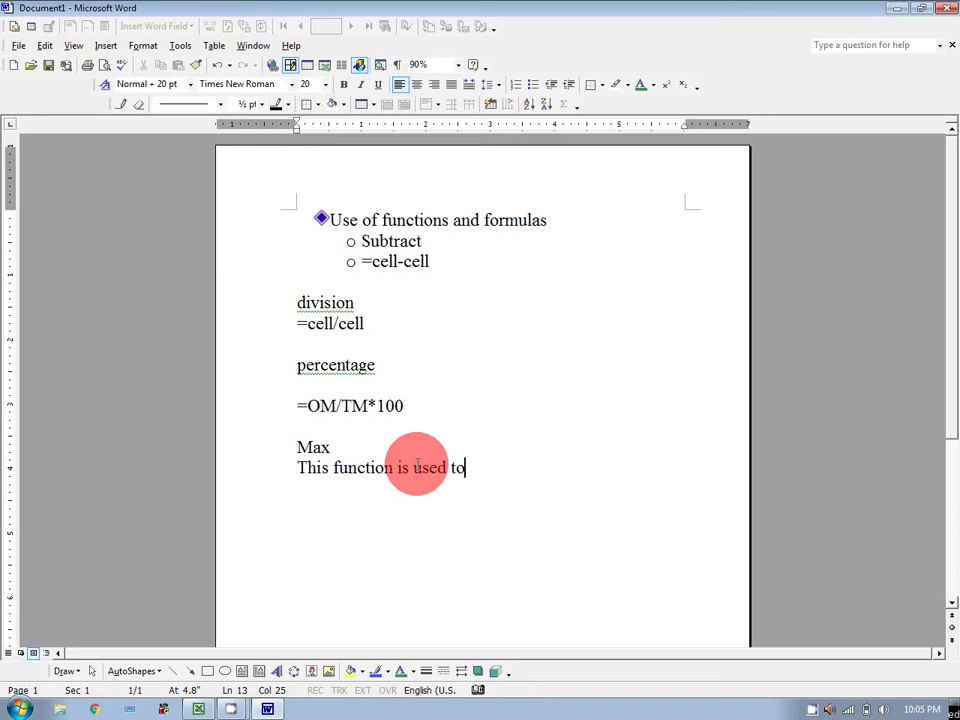
- Complete the sentence with "find the largest number in given range of numbers" and add the syntax =max(Range) on a new line
text( find the largest numberf)
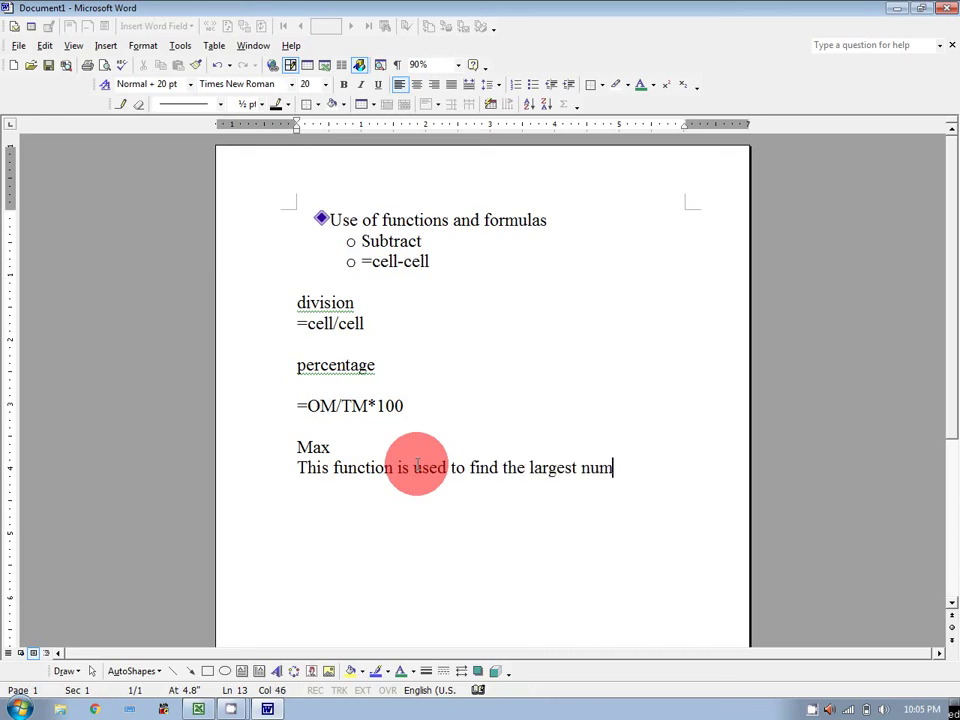
key(BackSpace)
key(BackSpace)
text(in given)
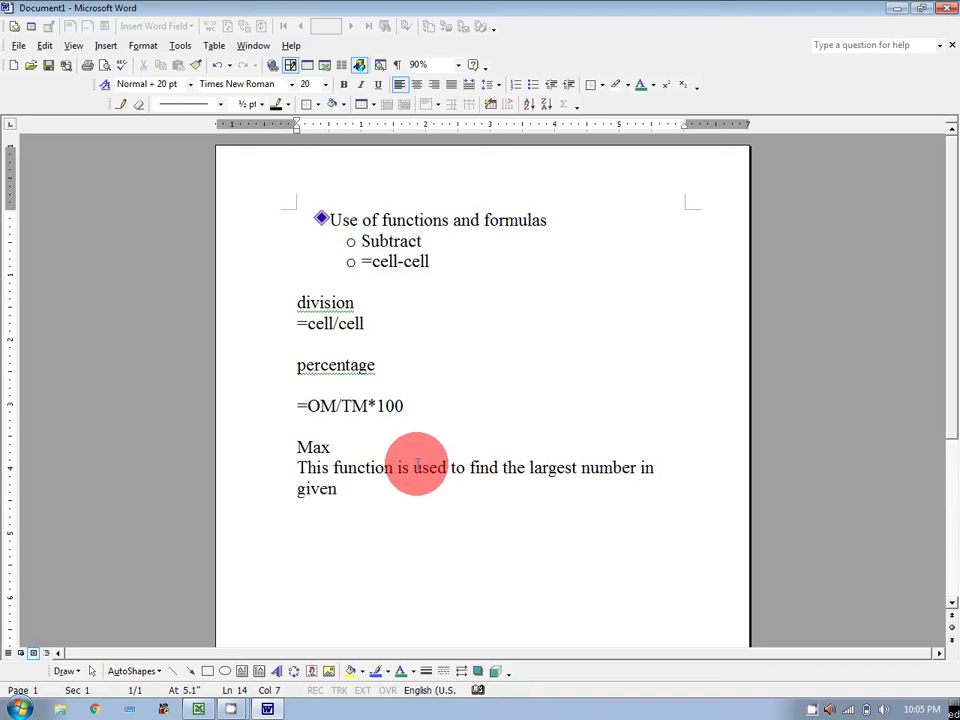
text( range of num,b)
key(BackSpace)
key(BackSpace)
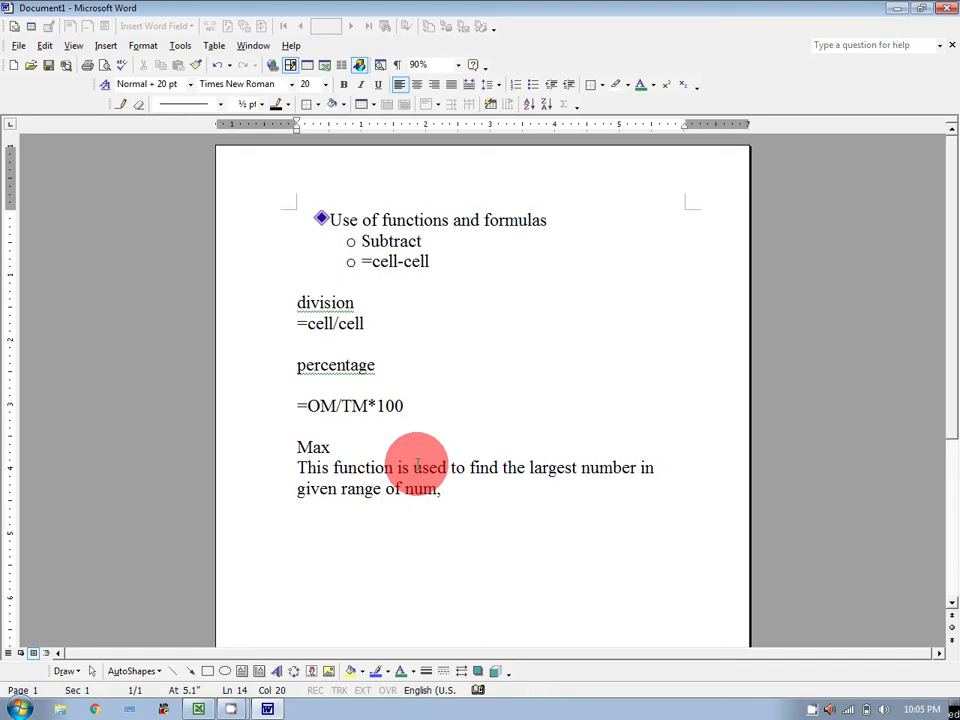
text(bers)
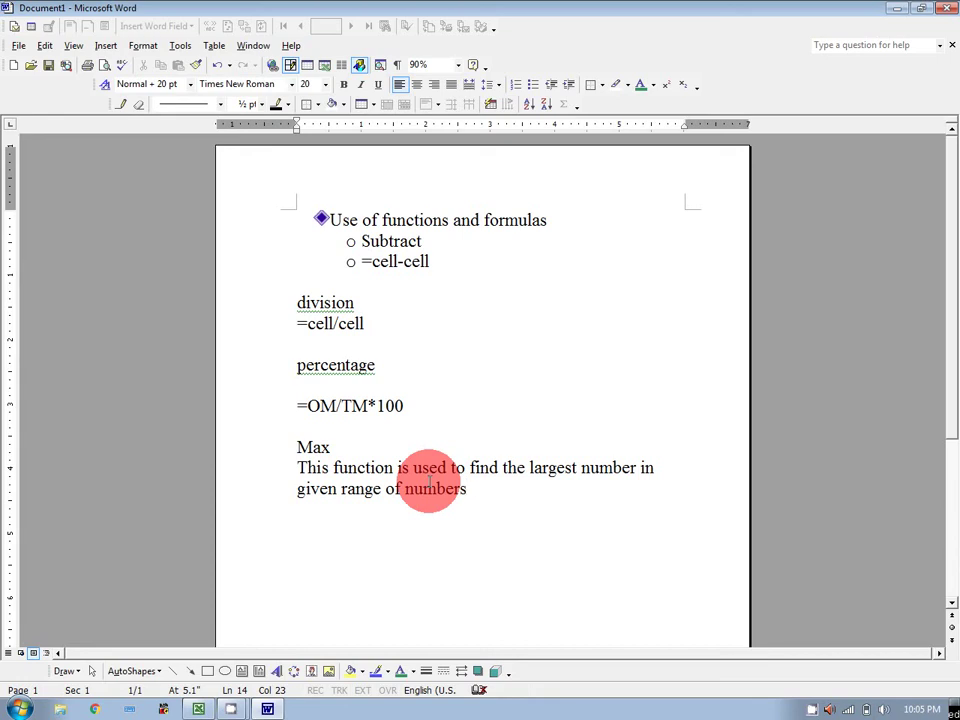
key(Return)
text(=max(Range))
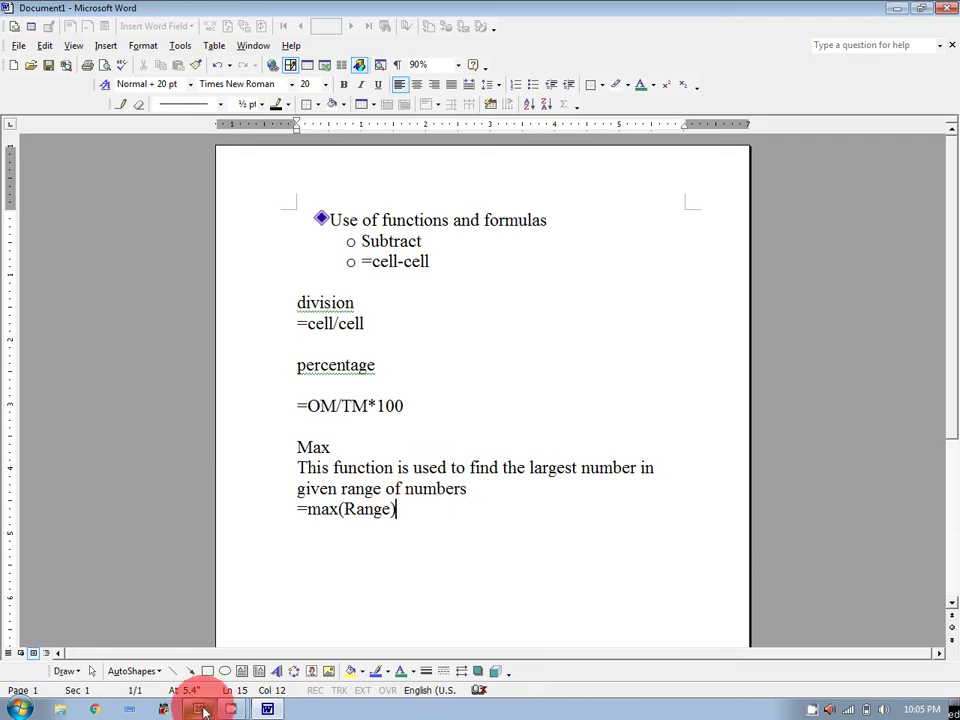
- Switch back to the Excel workbook and enter the heading Sales in L8 of Sheet2
click(201, 709)
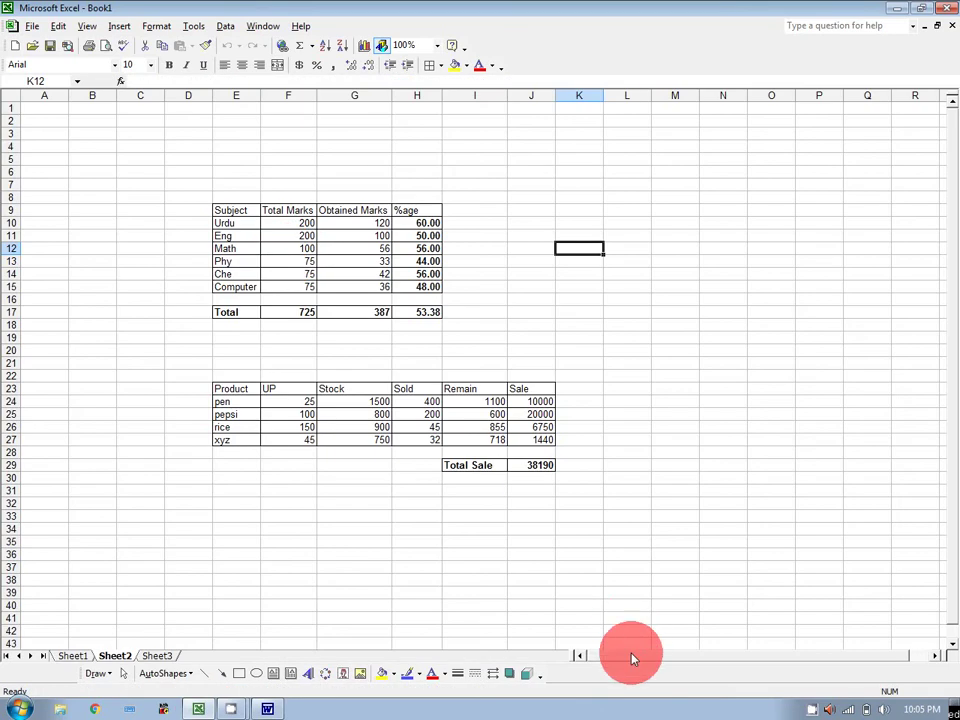
click(620, 196)
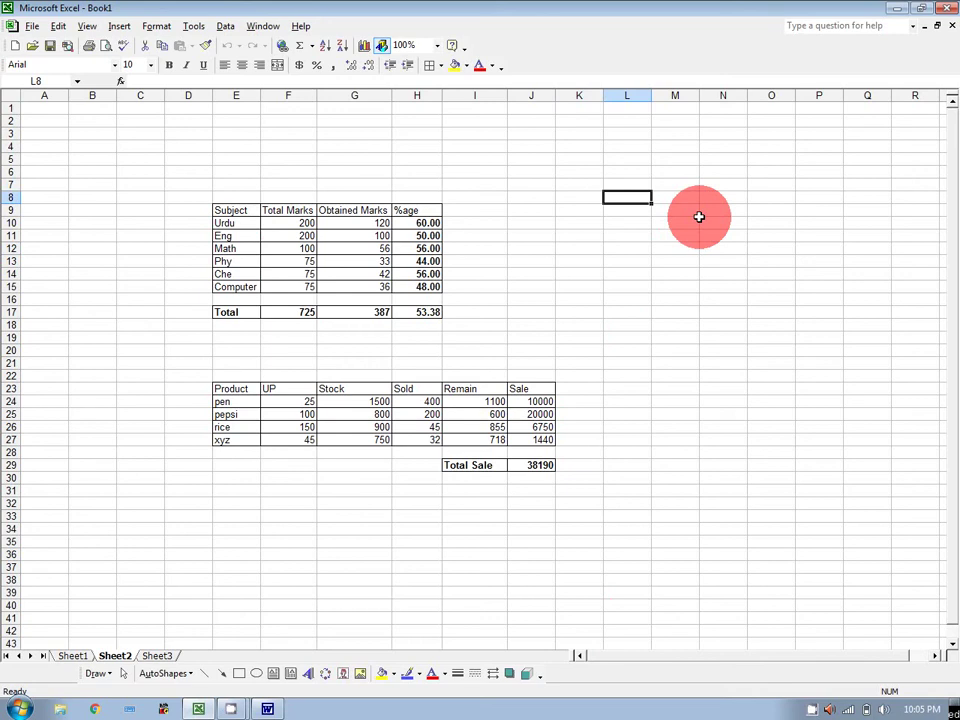
text(Sales)
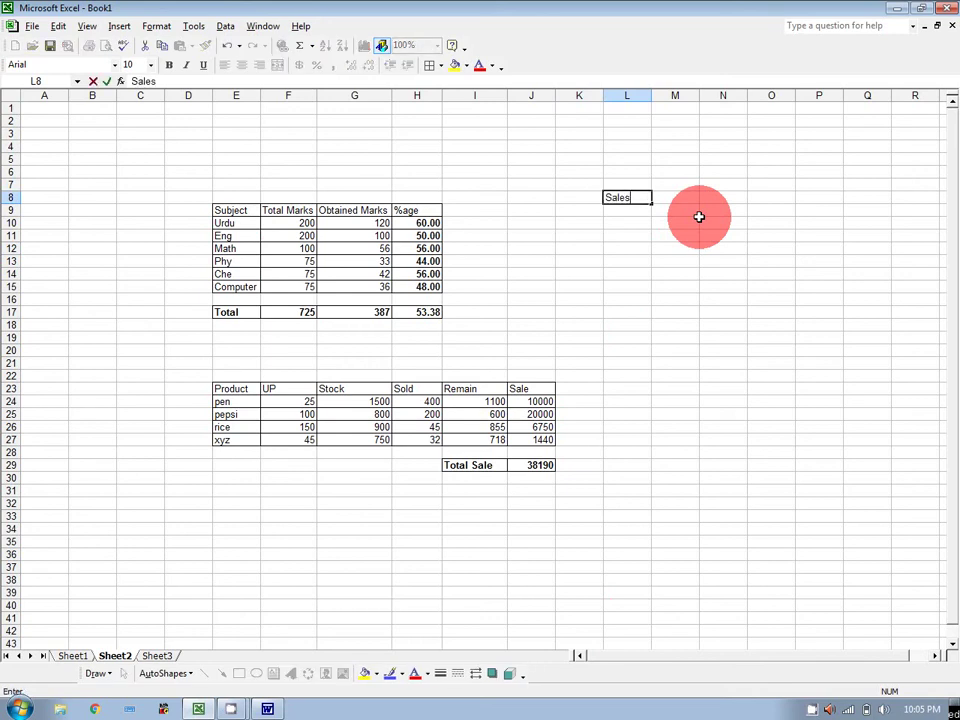
key(Return)
- Enter the sales values 1500, 1250, 4000, 7500, 23654, 75124 and 45261 in L9:L15, ending on cell L16
text(1500)
key(Return)
text(1250)
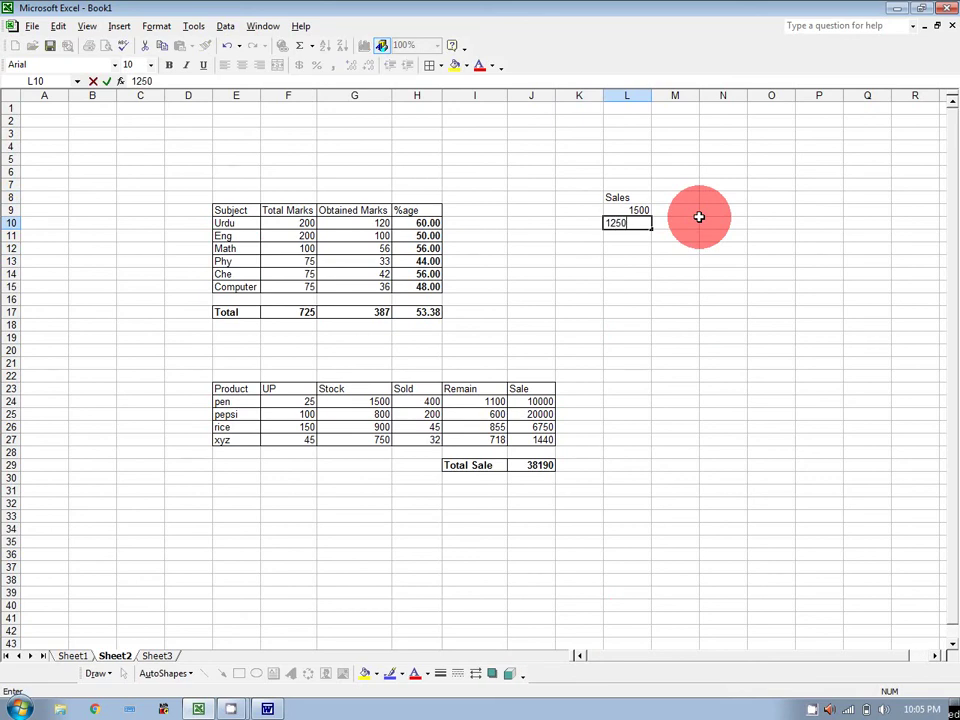
key(Return)
text(4000)
key(Return)
text(7500)
key(Return)
text(23654)
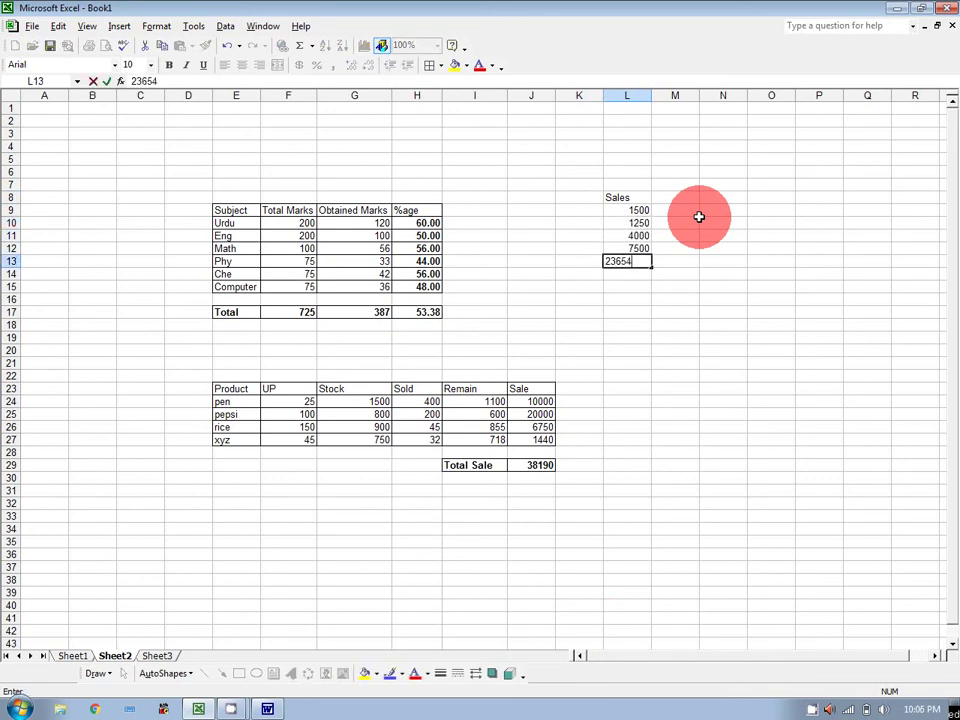
key(Return)
text(75124)
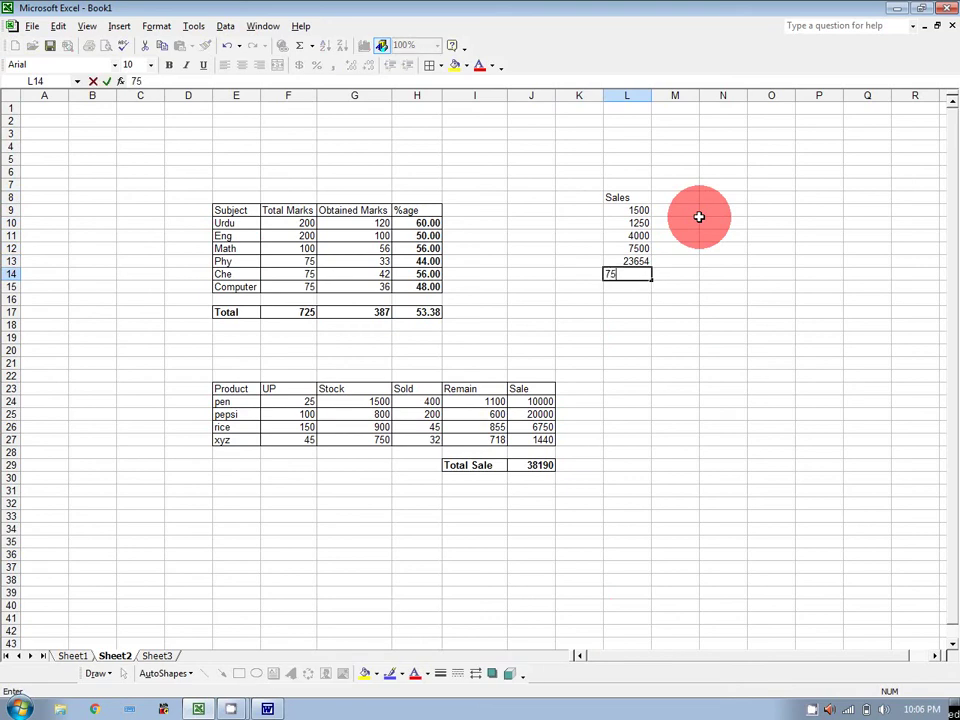
key(Return)
text(45261)
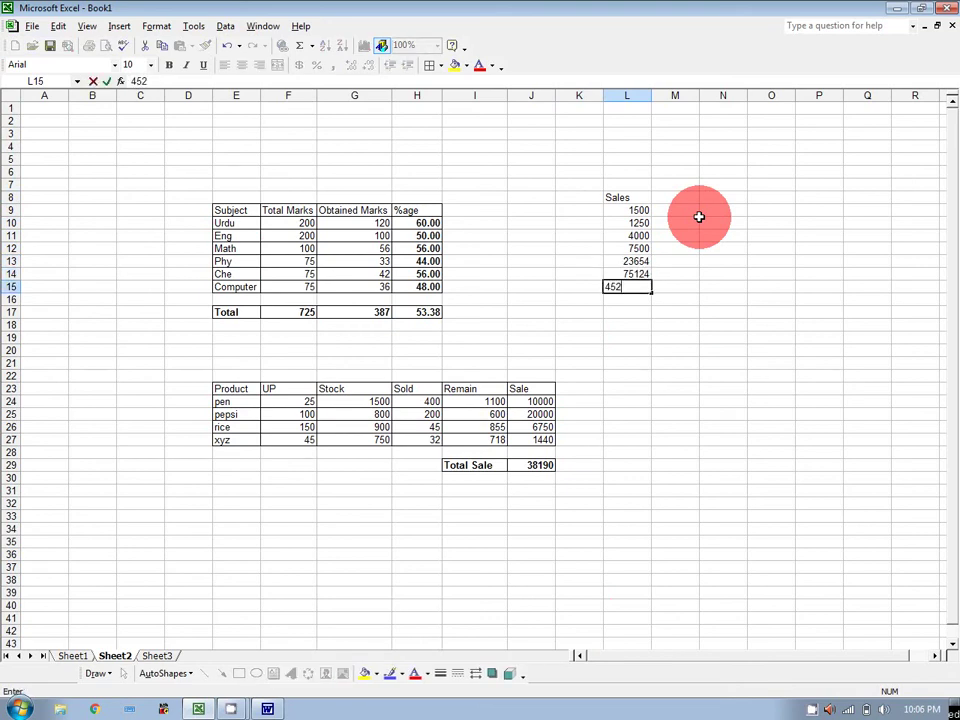
key(Left)
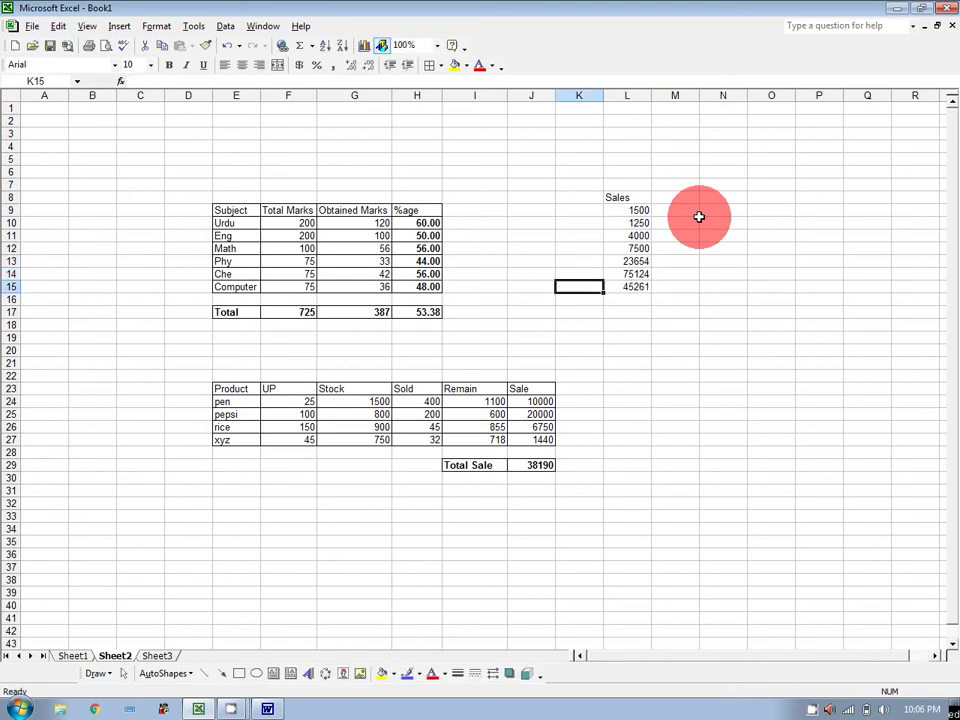
key(Right)
key(Down)
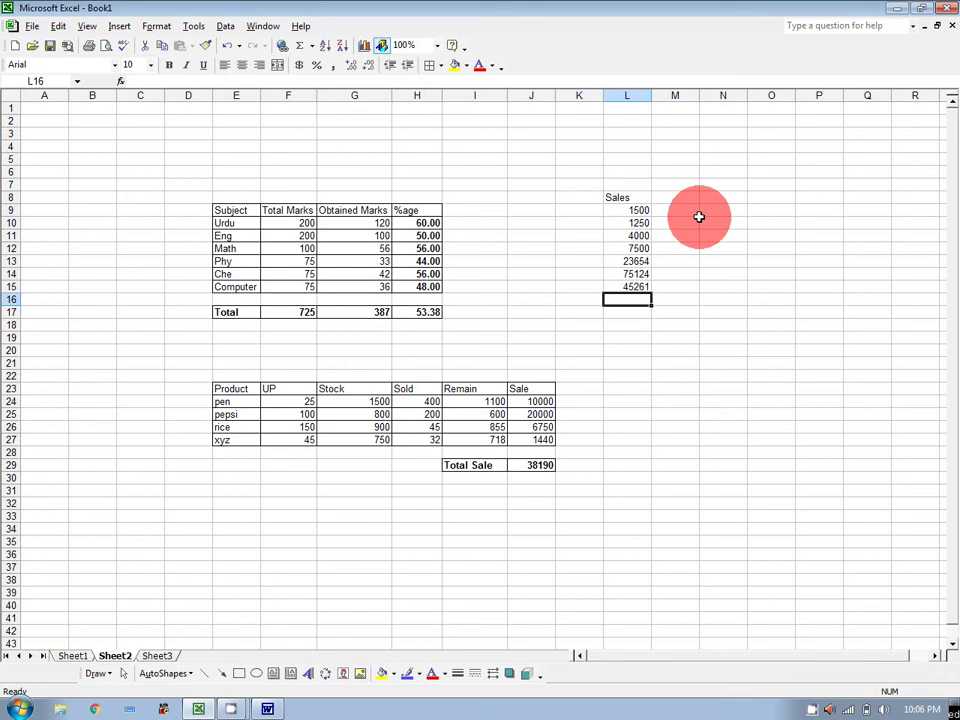
- Enter the sales values 8522, 9521 and 85421 in L16:L18, and apply cell borders to the values in L9:L18
text(8522)
key(Right)
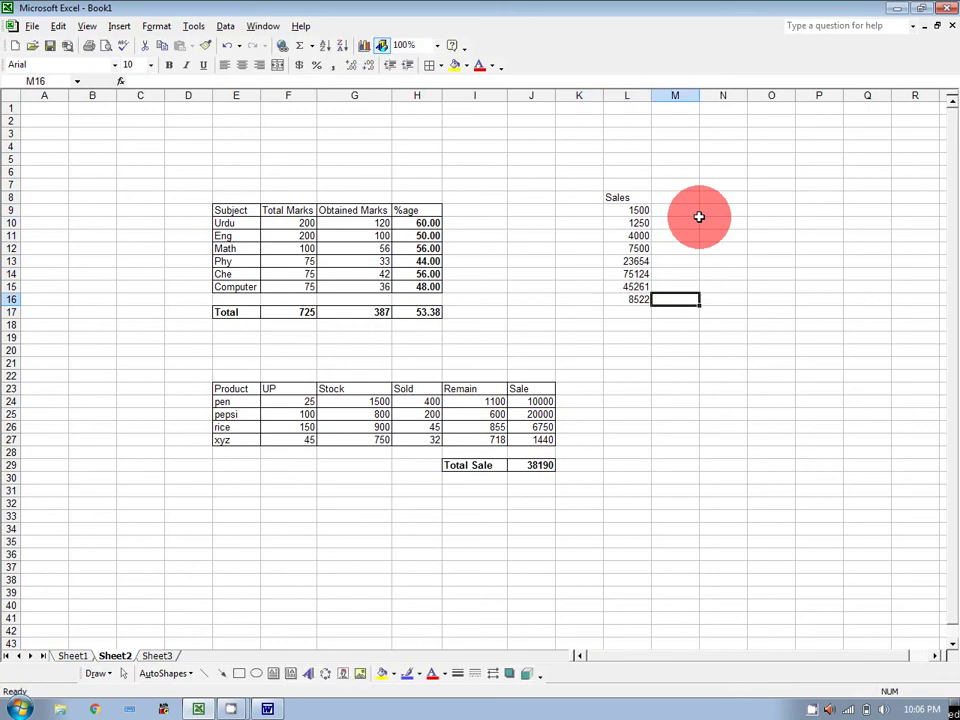
key(Down)
key(Left)
text(9521)
key(Return)
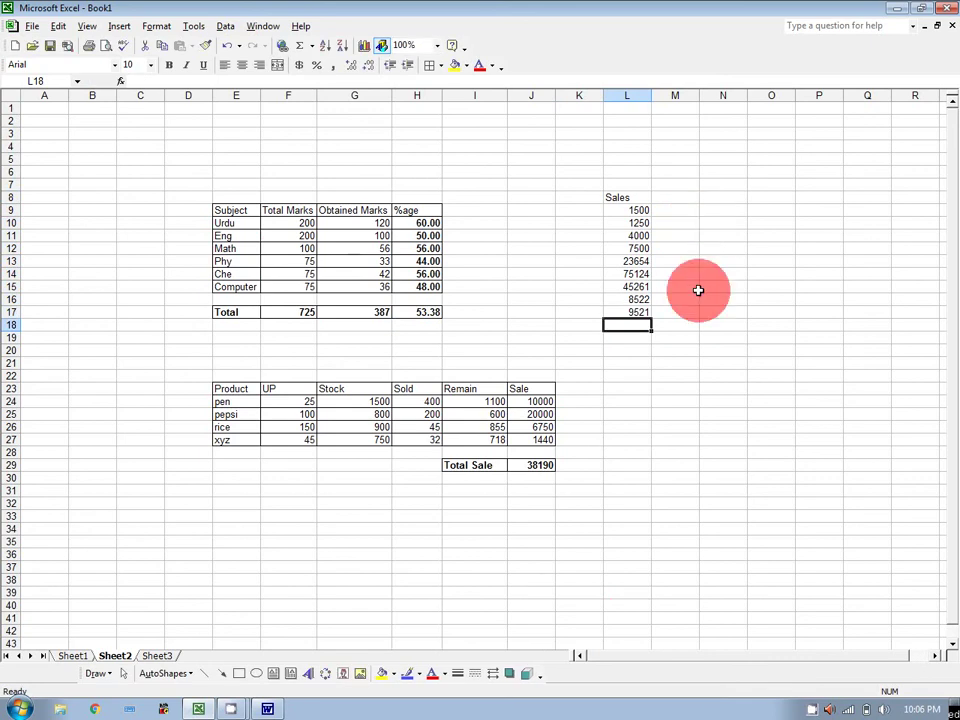
text(85421)
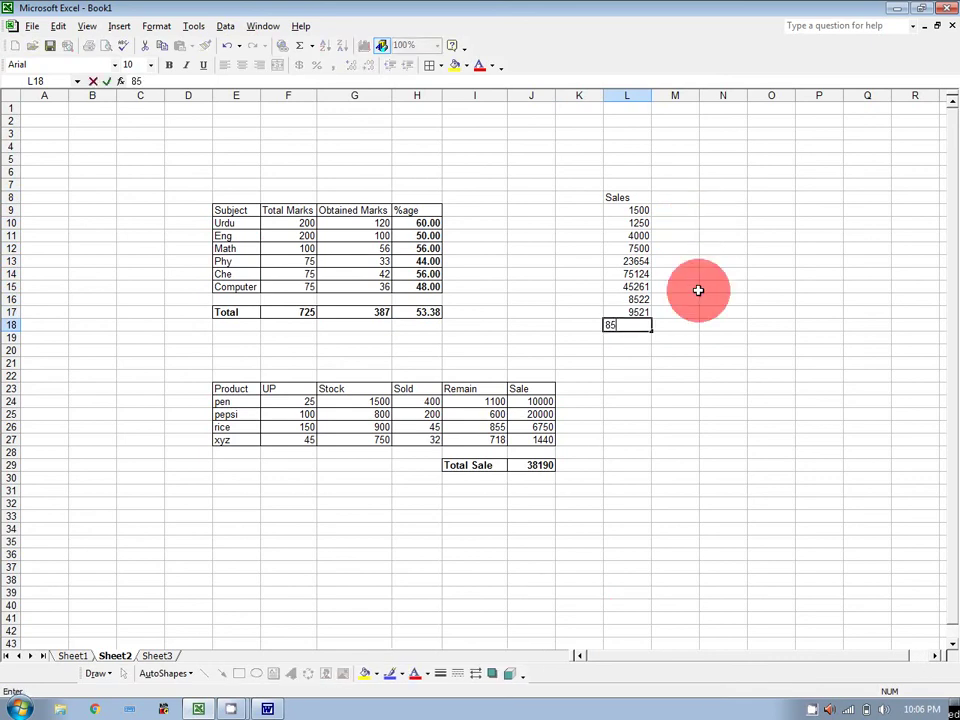
key(Return)
drag(627, 210, 636, 322)
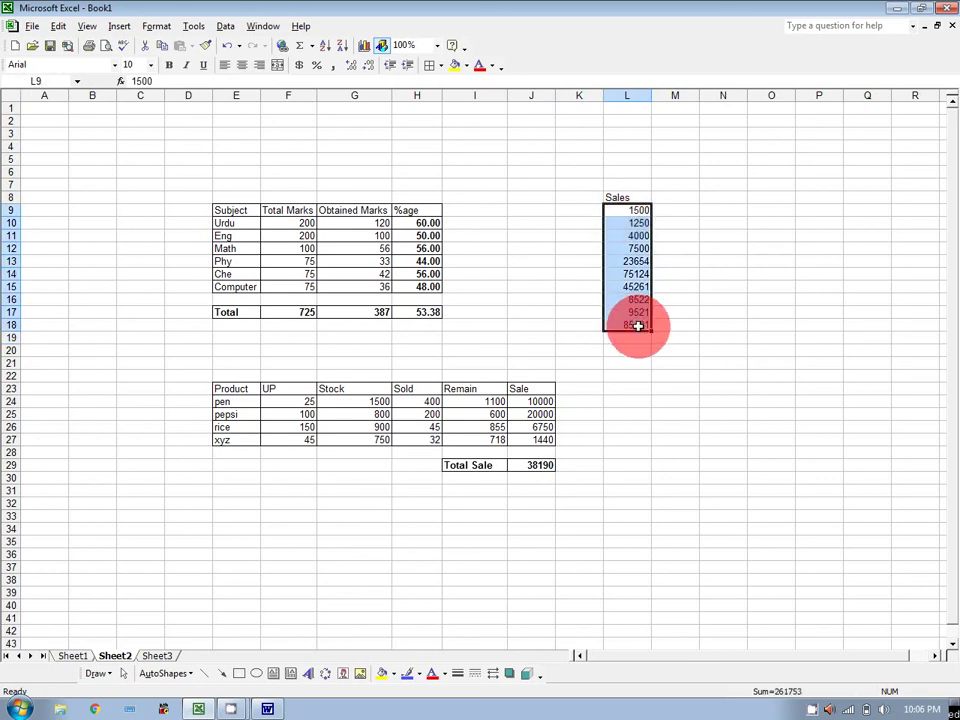
click(427, 65)
- Enter the label Largest Sale in N21 and widen column N to fit it
click(725, 361)
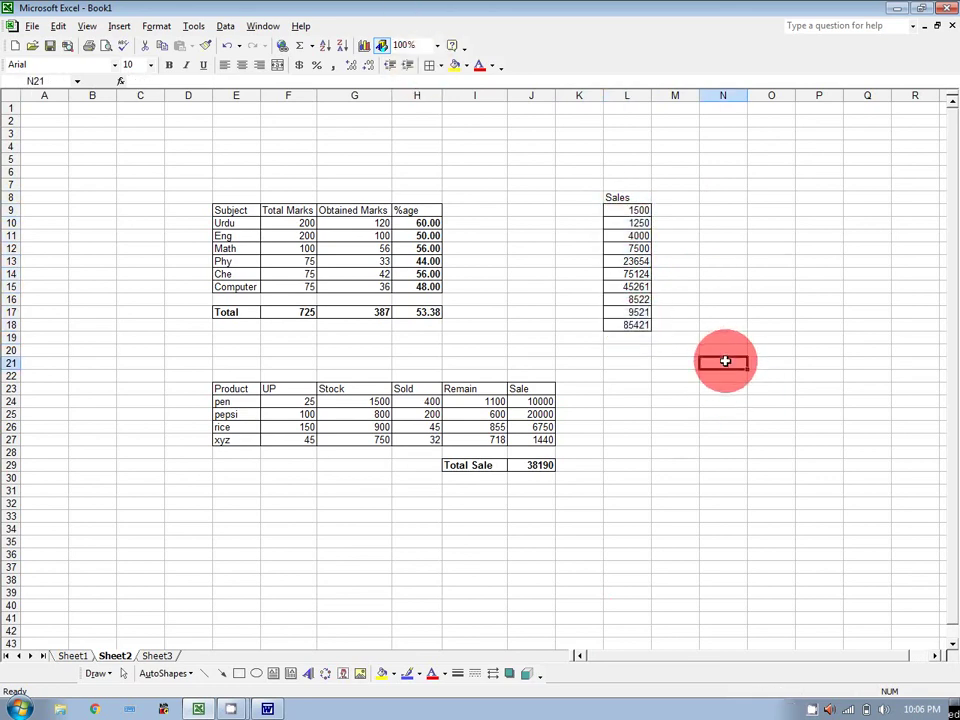
text(Largest Sale)
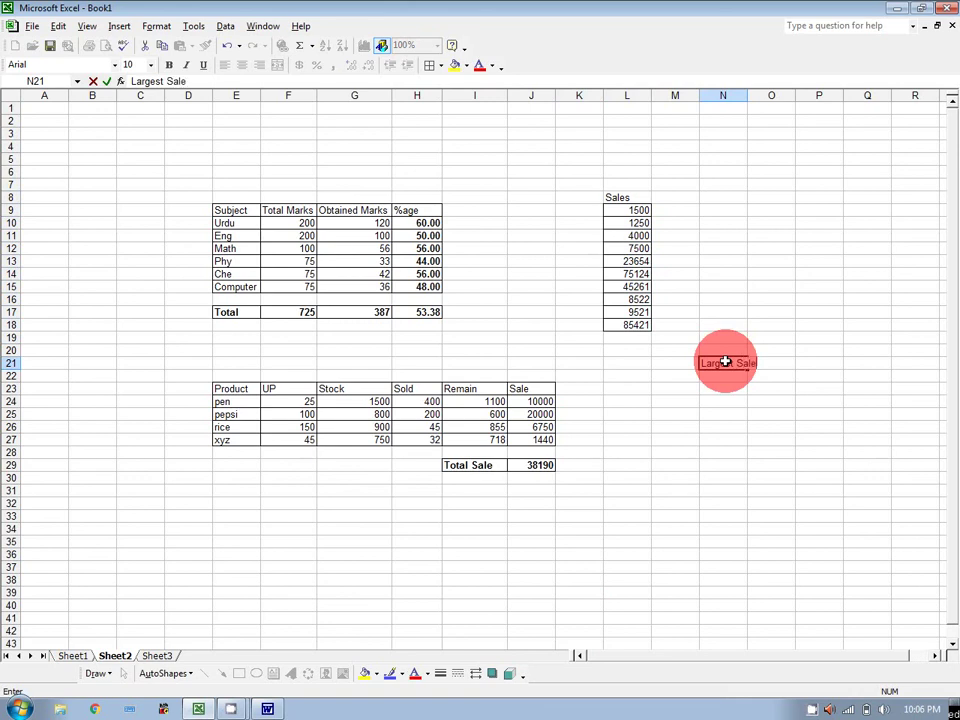
click(801, 401)
drag(749, 97, 757, 97)
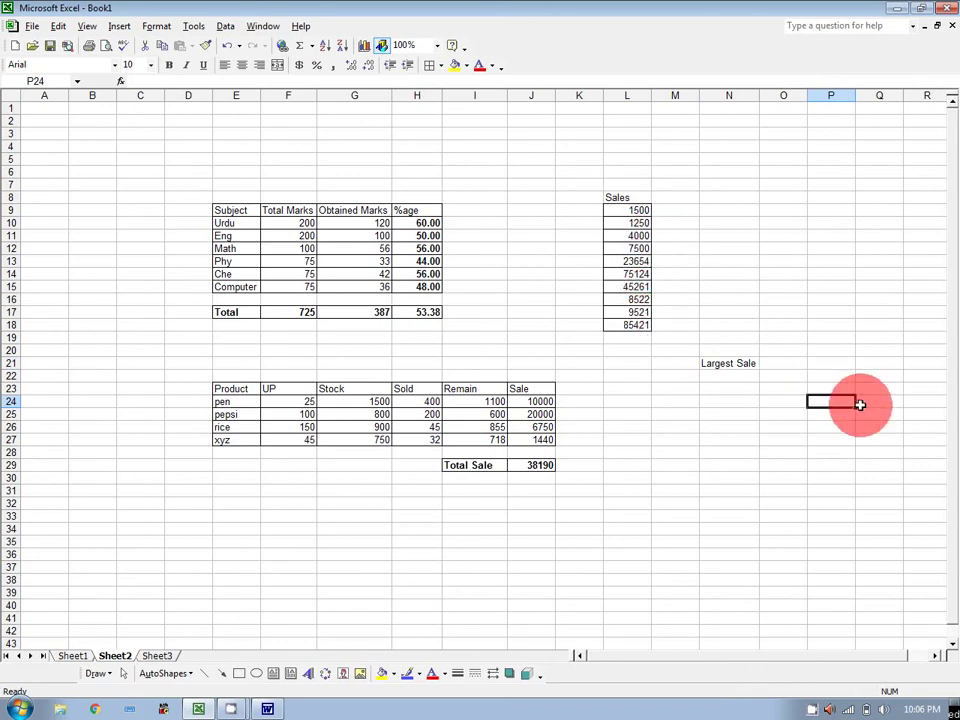
- Calculate the largest sale in O21 with the formula =max(L9:L18)
click(790, 375)
drag(634, 210, 651, 330)
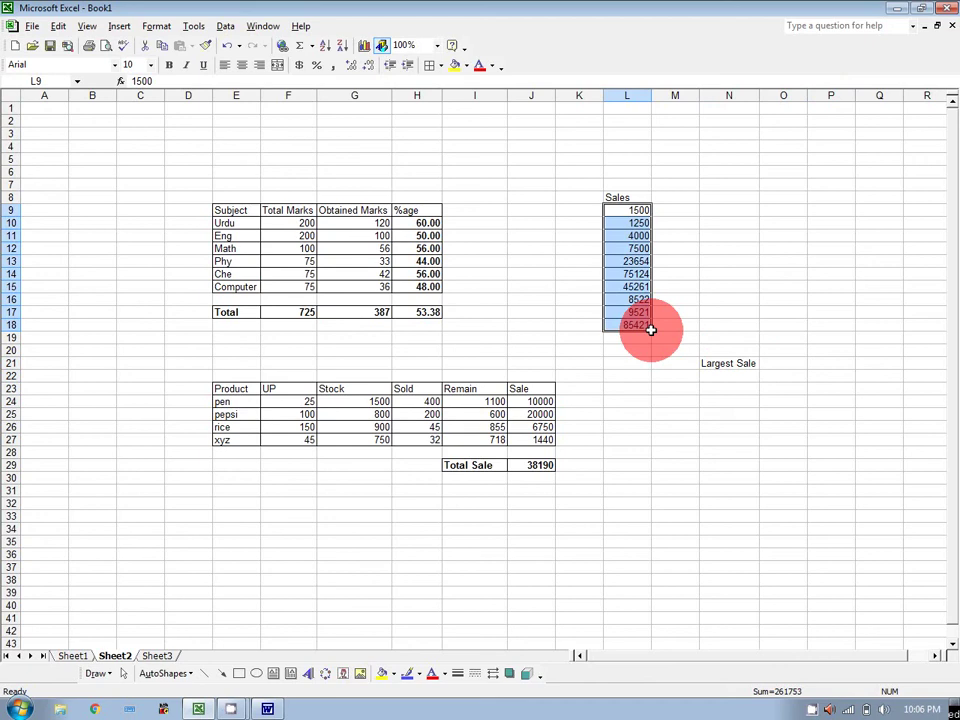
click(790, 363)
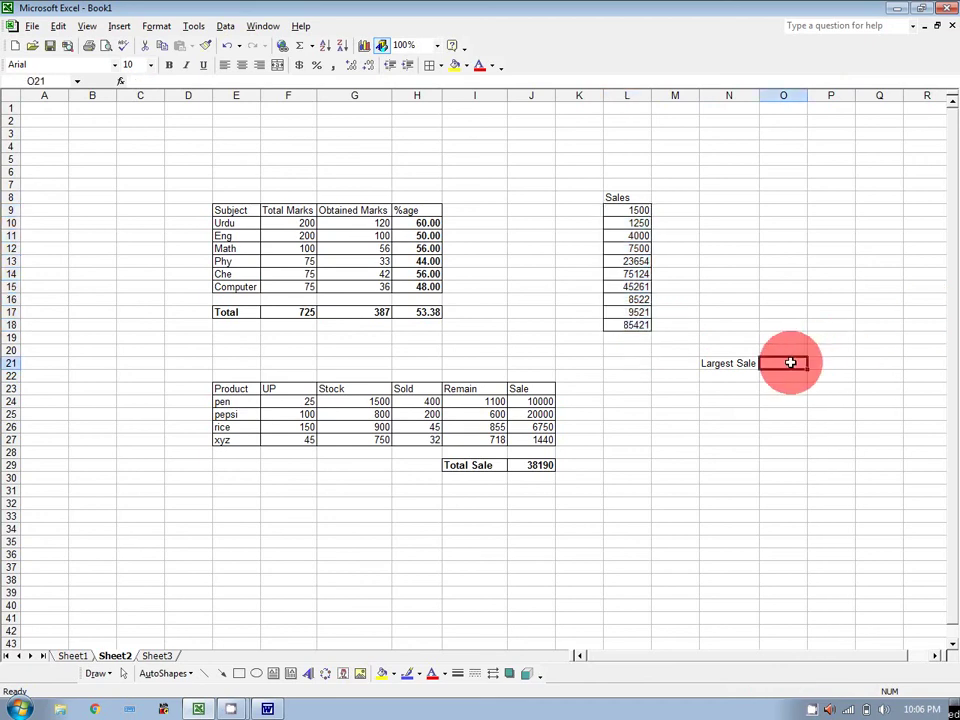
text(=max)
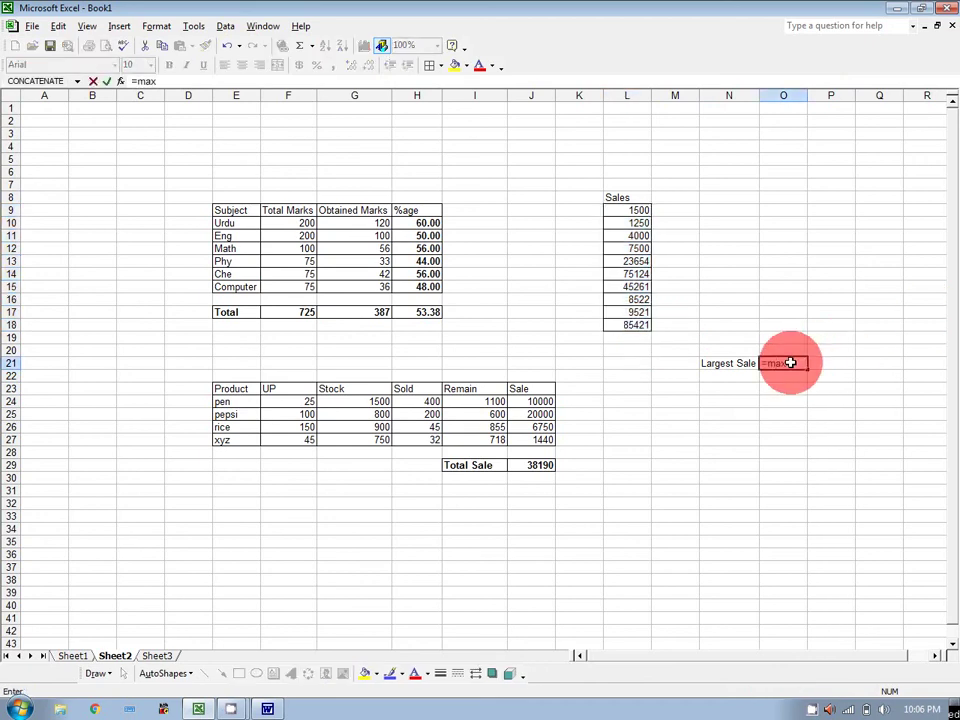
text(()
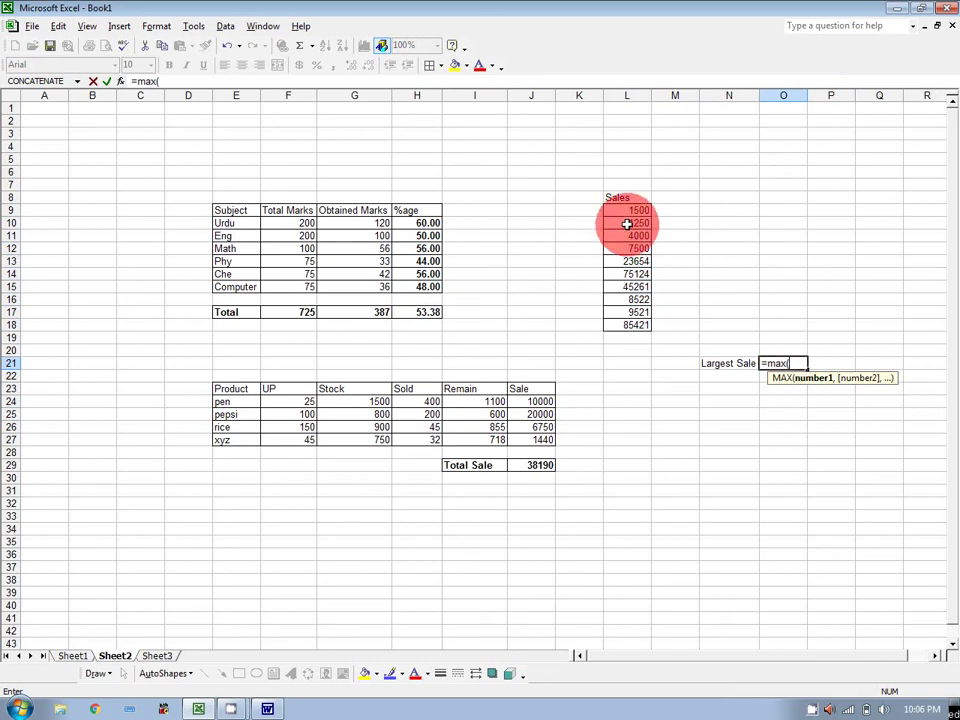
drag(627, 209, 637, 322)
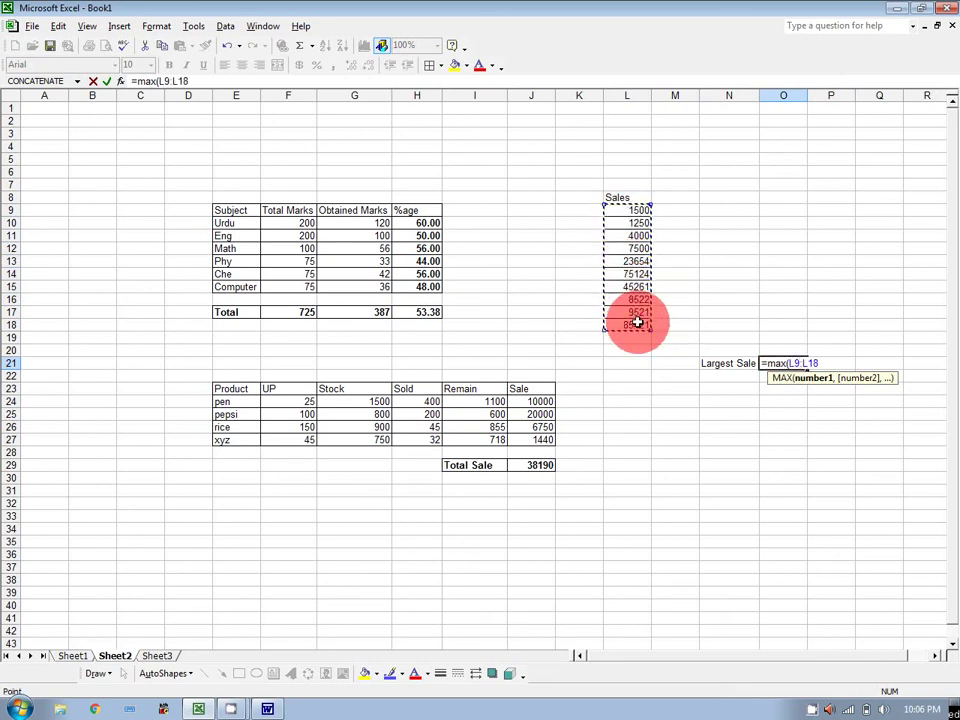
text())
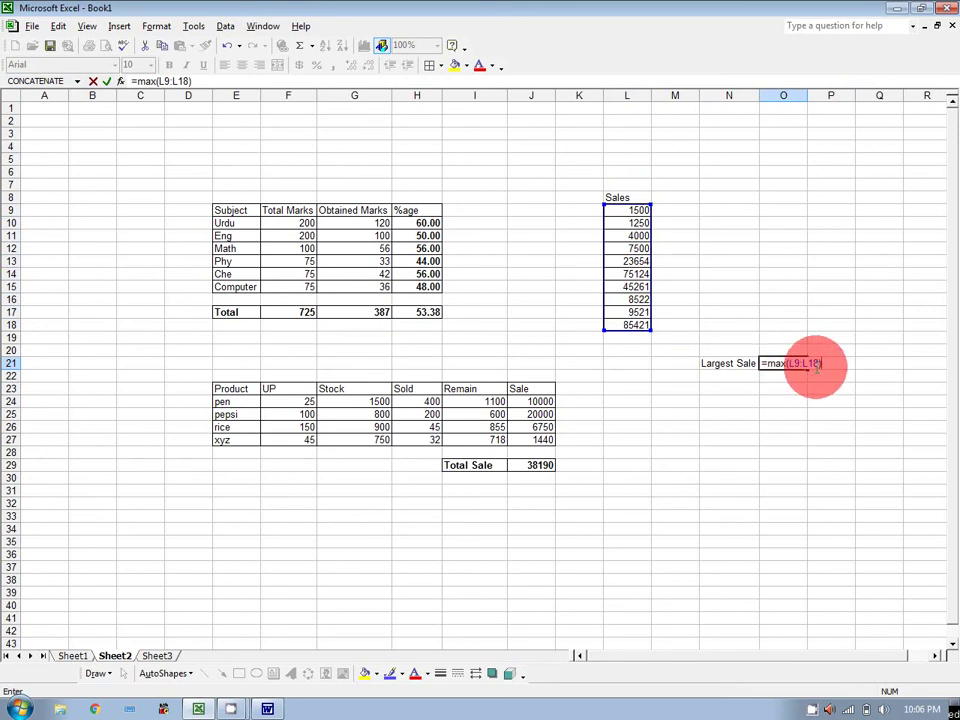
key(Return)
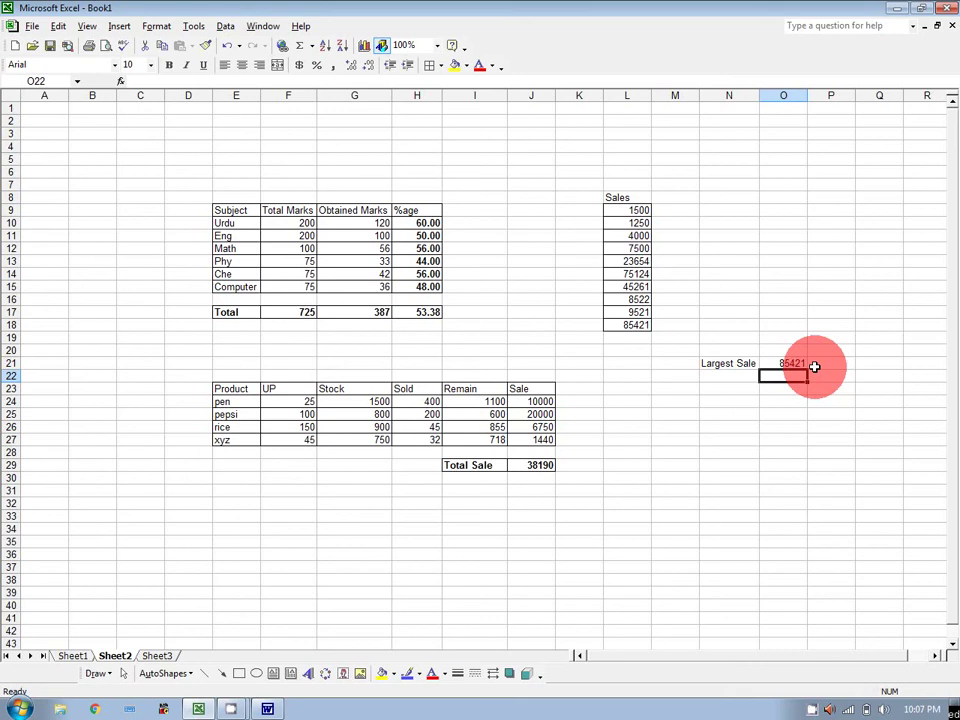
- Switch to the Word document and add the heading Min below the =max(Range) line, separated by a blank line
click(267, 709)
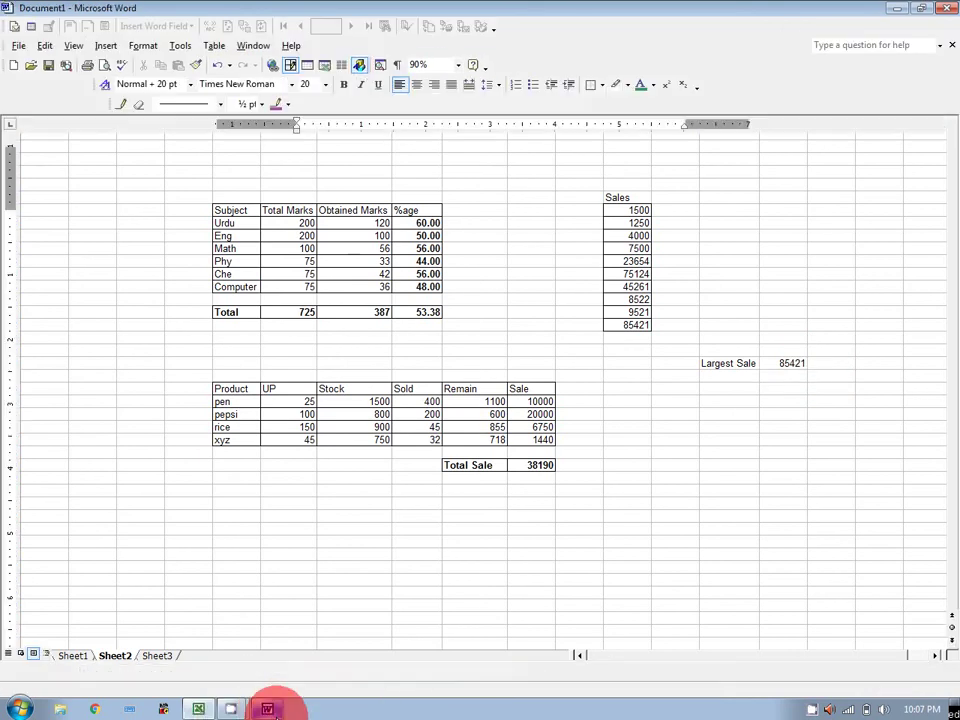
key(Return)
key(Return)
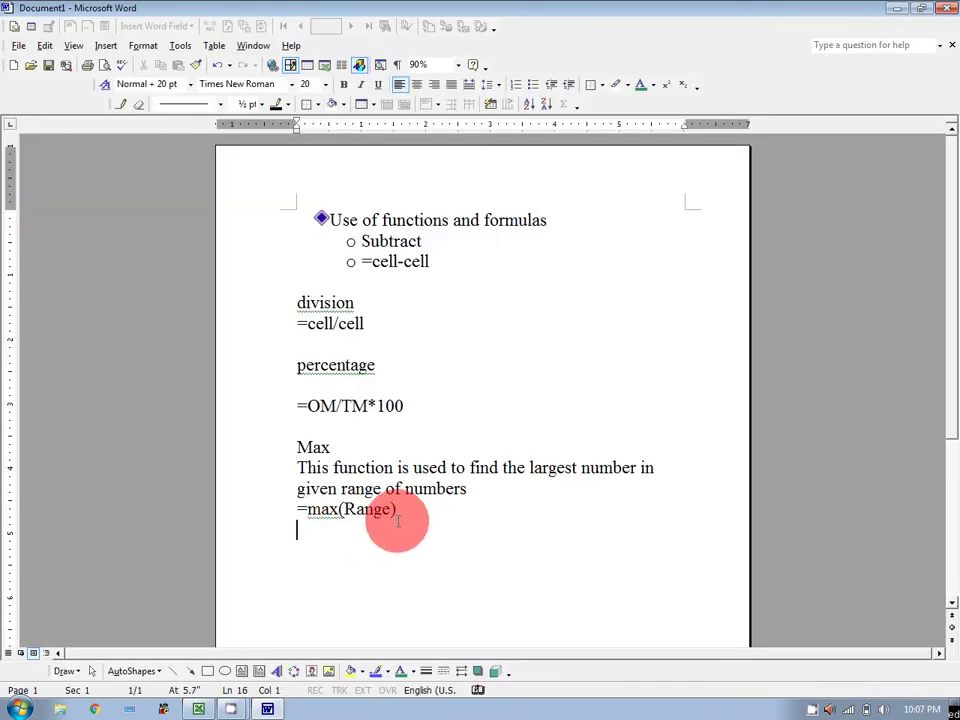
text(Min)
key(Return)
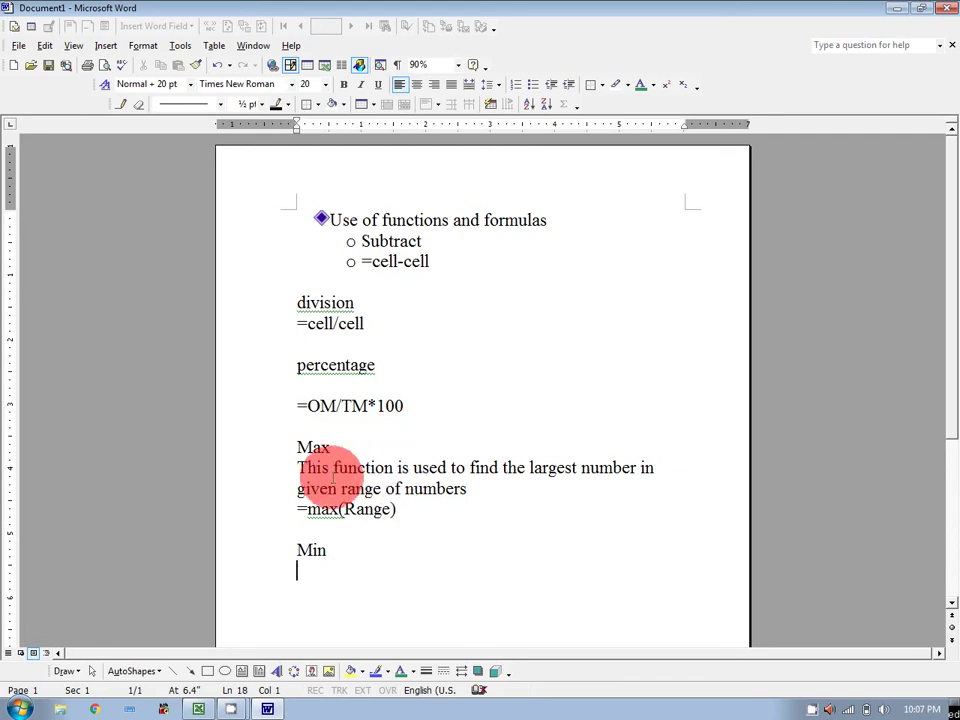
- Copy the Max description under the Min heading and replace the word "largest" with "smallest" in the copy
drag(298, 467, 448, 484)
key(ctrl+c)
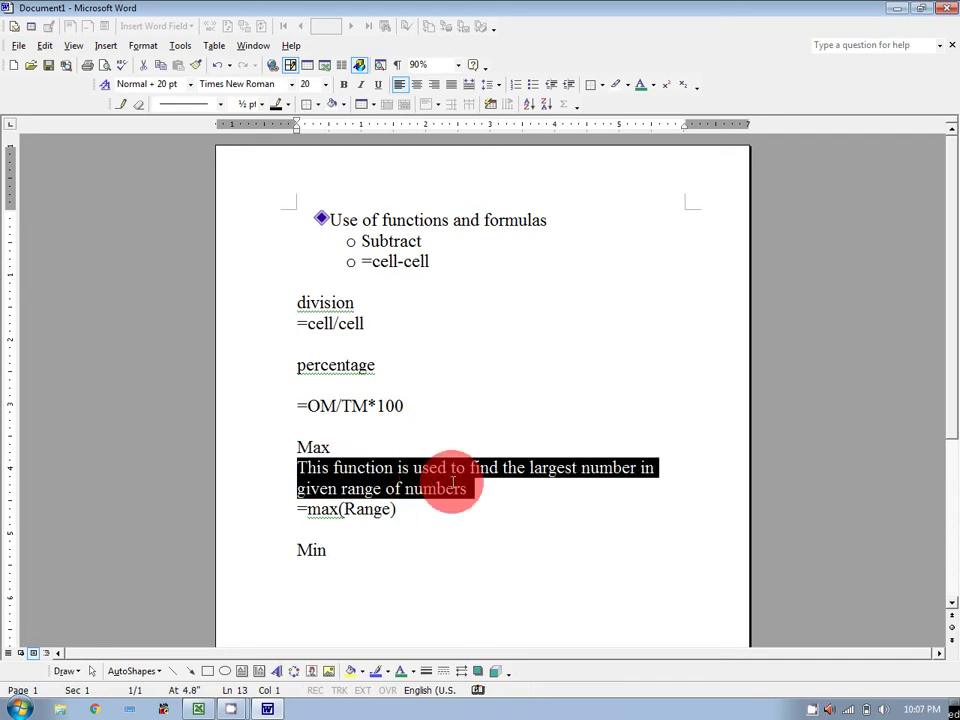
click(318, 572)
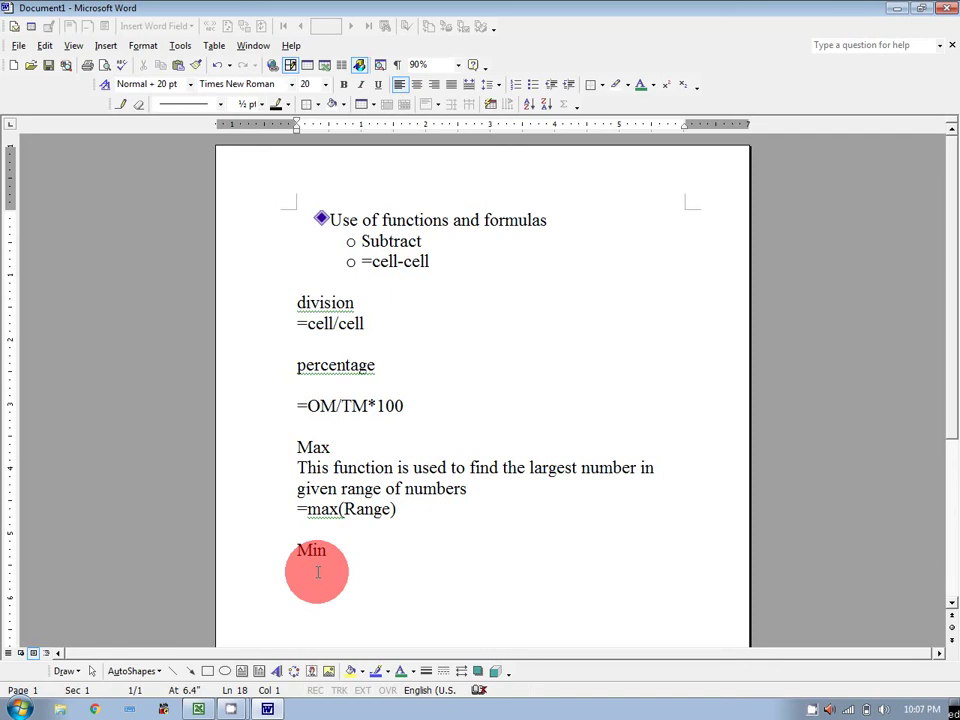
key(ctrl+v)
double_click(552, 570)
text(sma)
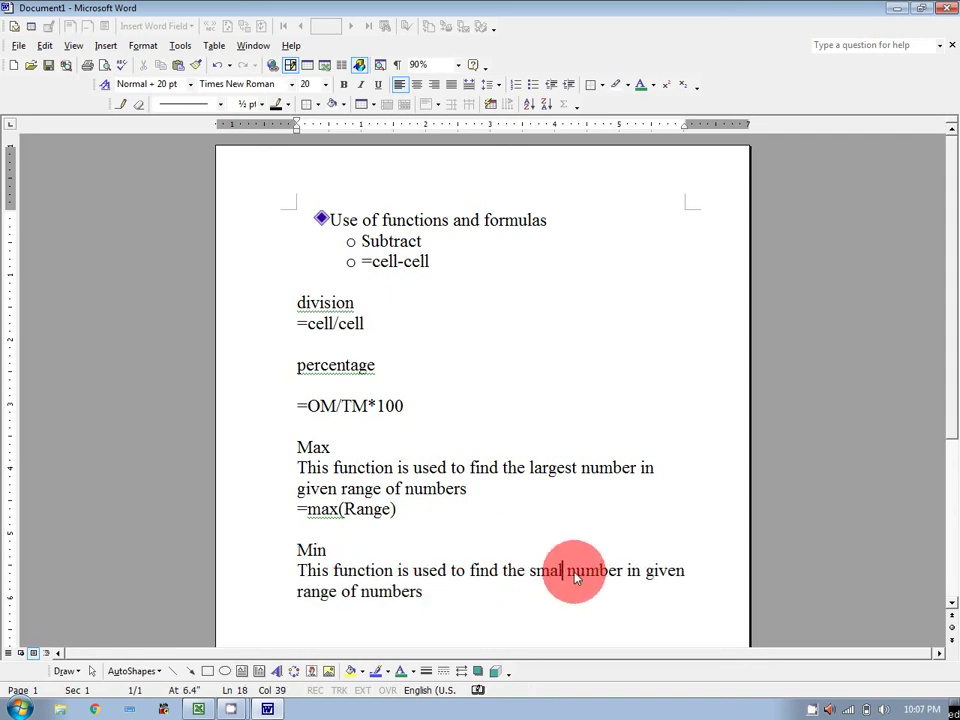
text(llest)
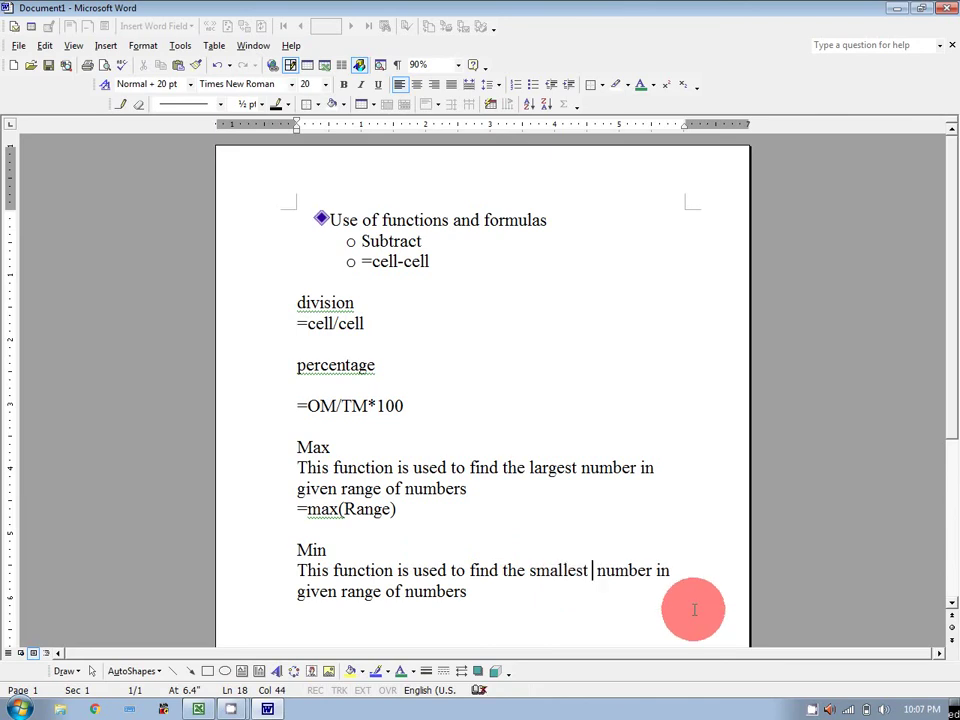
- Add the syntax =min(range) below the Min description, leaving a blank line between them
scroll(525, 478, down, 2)
click(492, 500)
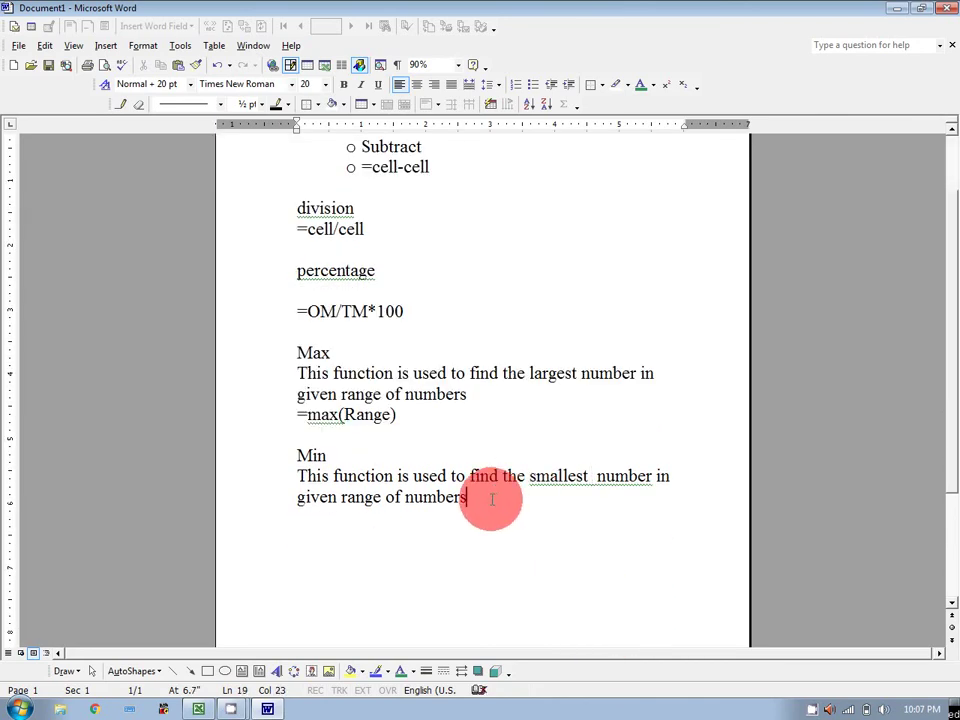
key(Return)
key(Return)
text(=min)
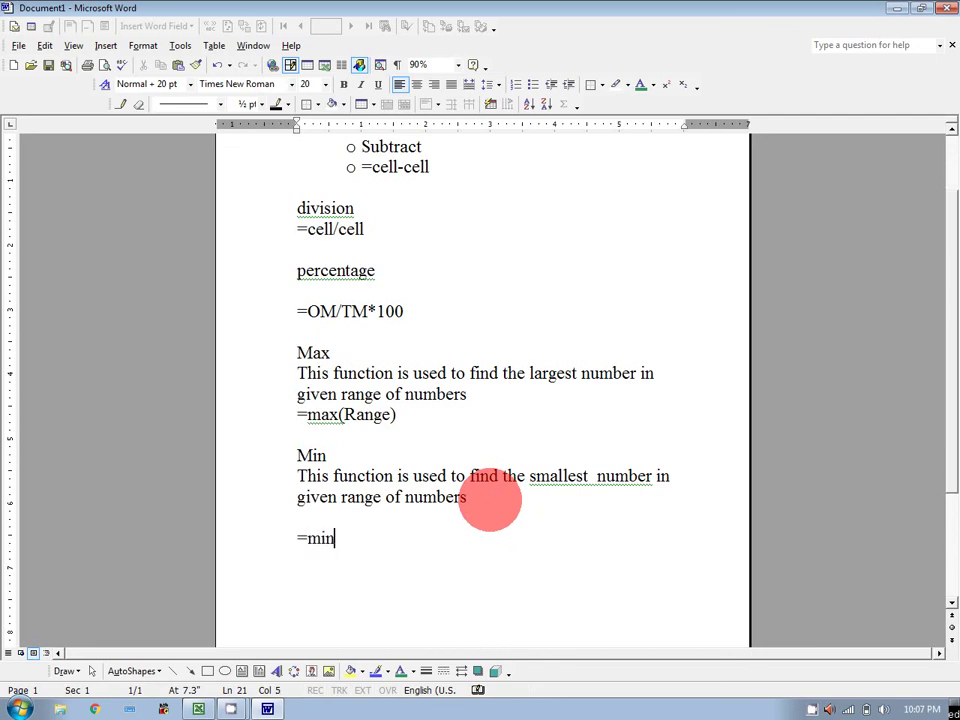
text((range))
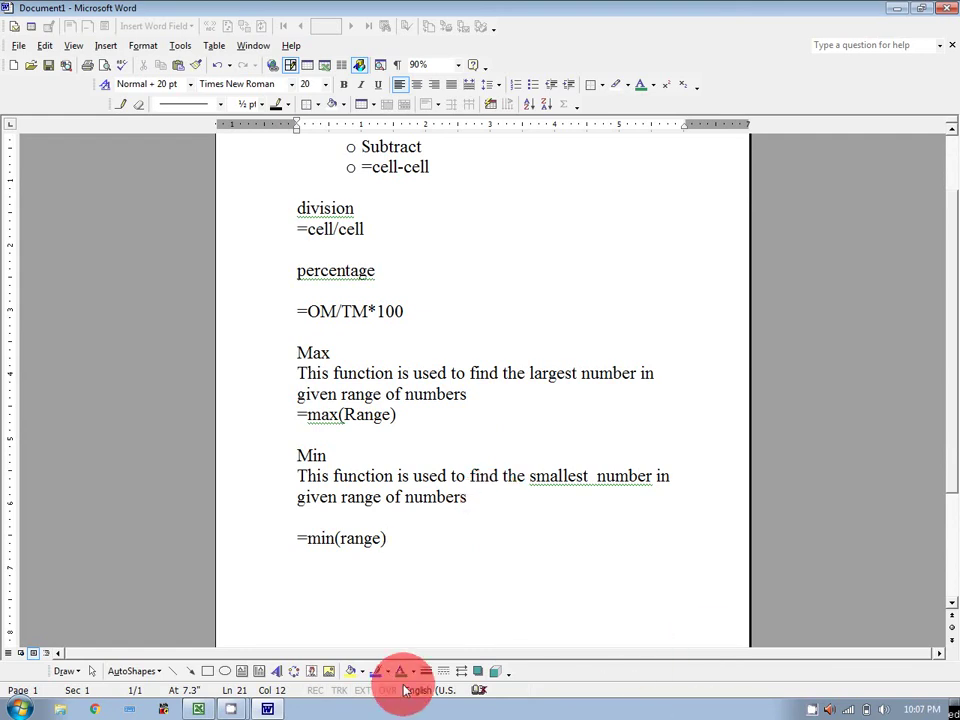
- Switch back to the Excel workbook and enter the label Lowest sale in N22
click(198, 709)
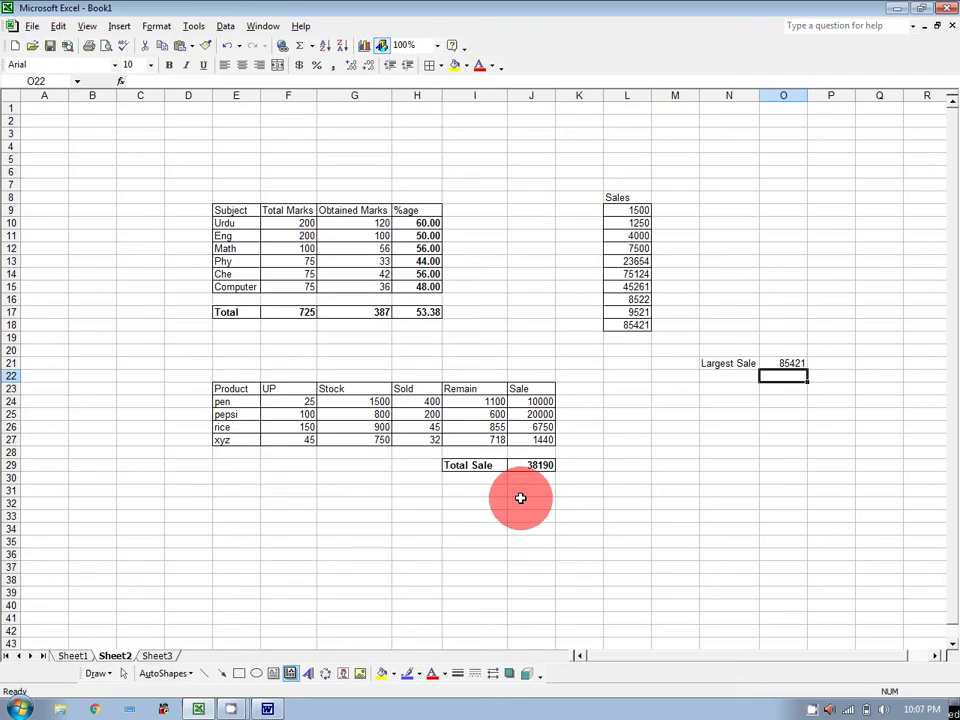
click(732, 379)
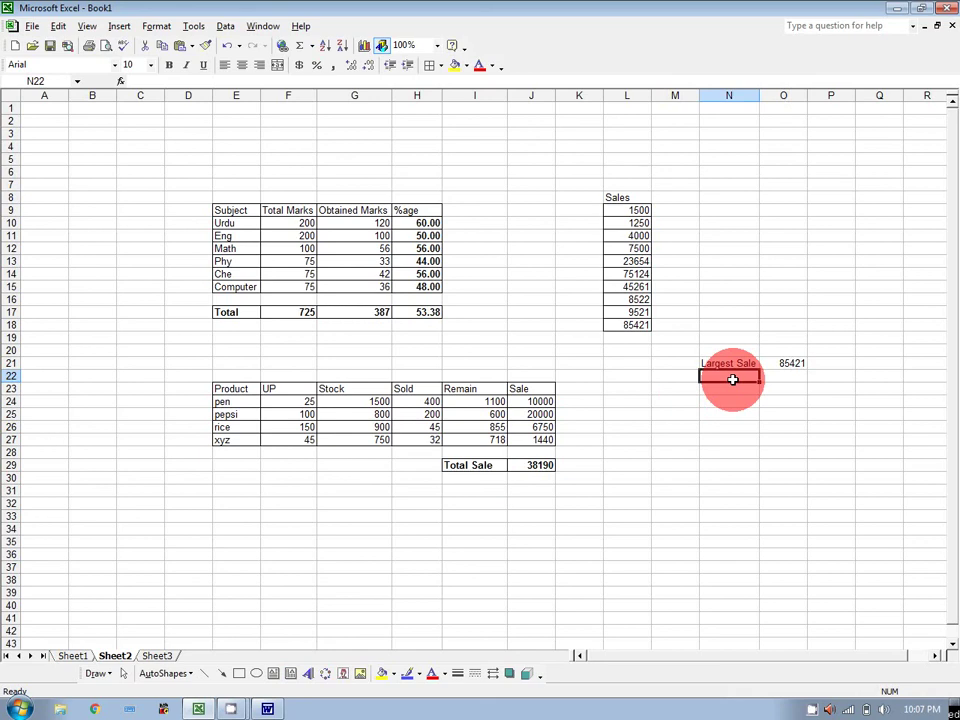
text(Lowest sale)
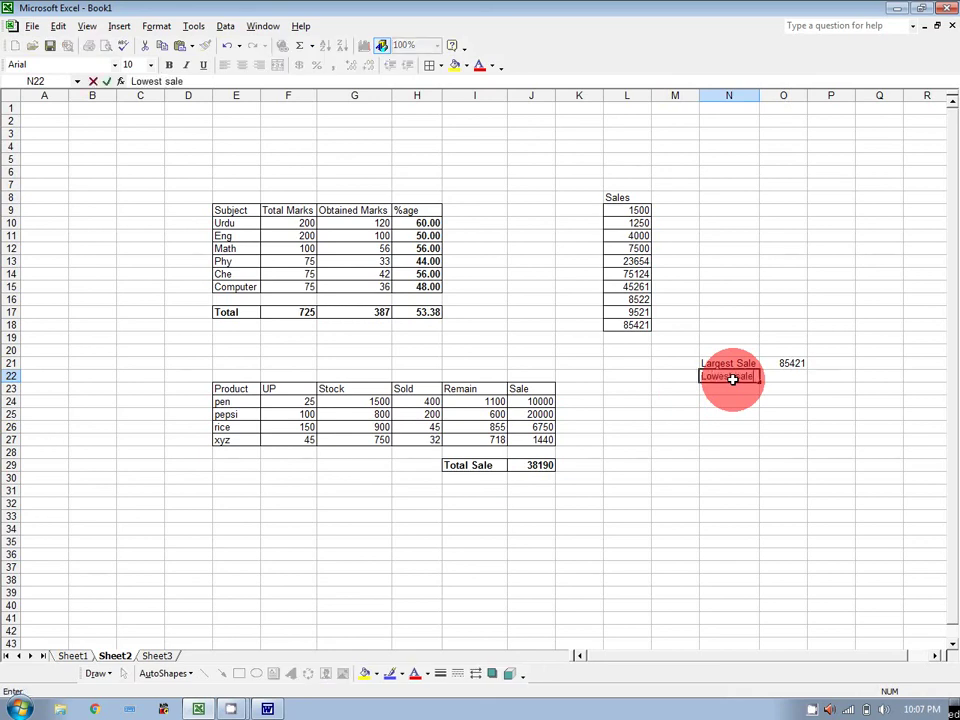
- Calculate the lowest sale in O22 with the formula =min(L9:L18)
click(767, 377)
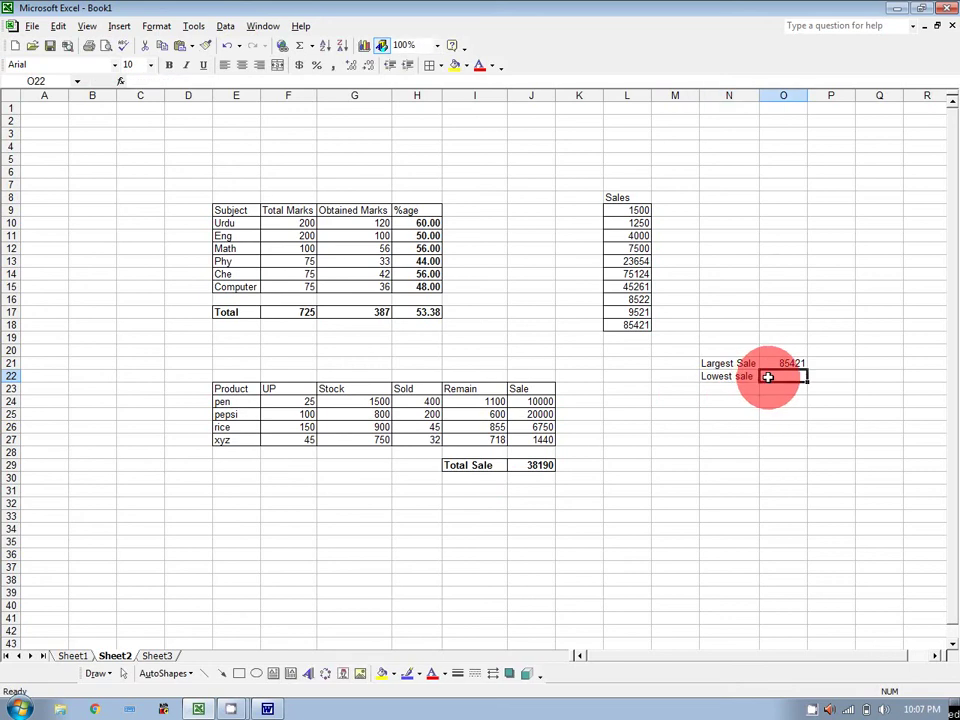
text(=min()
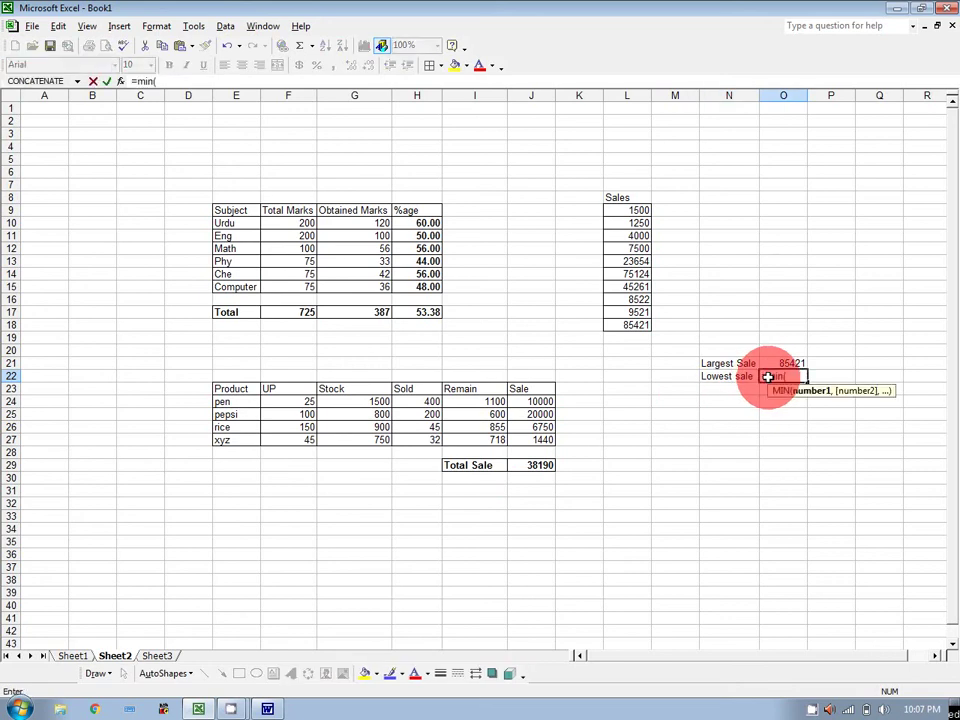
drag(630, 212, 640, 325)
text())
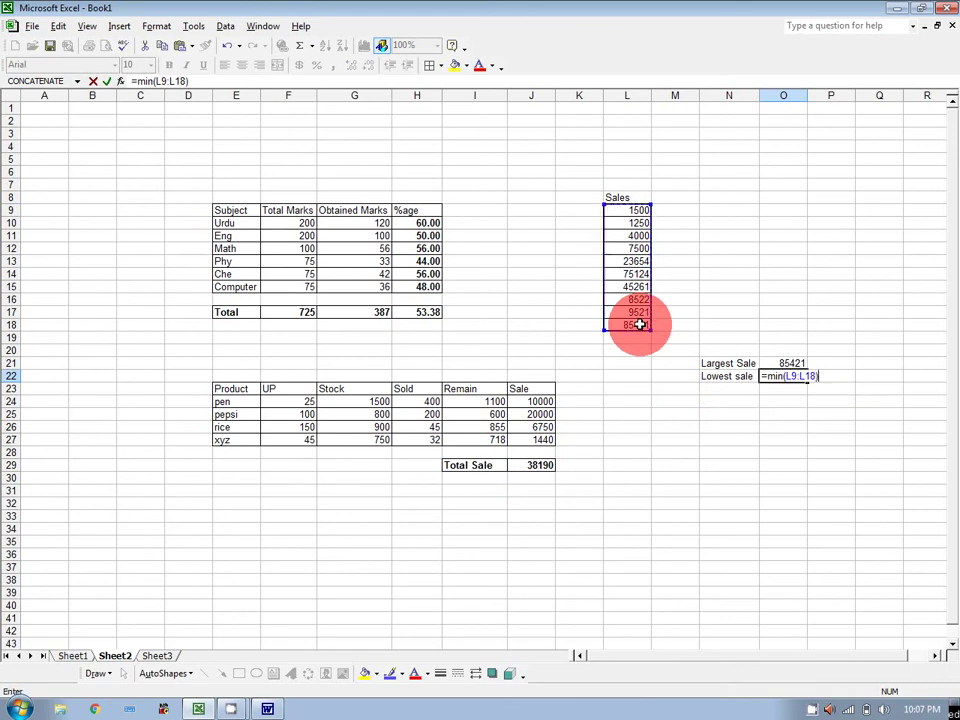
key(Return)
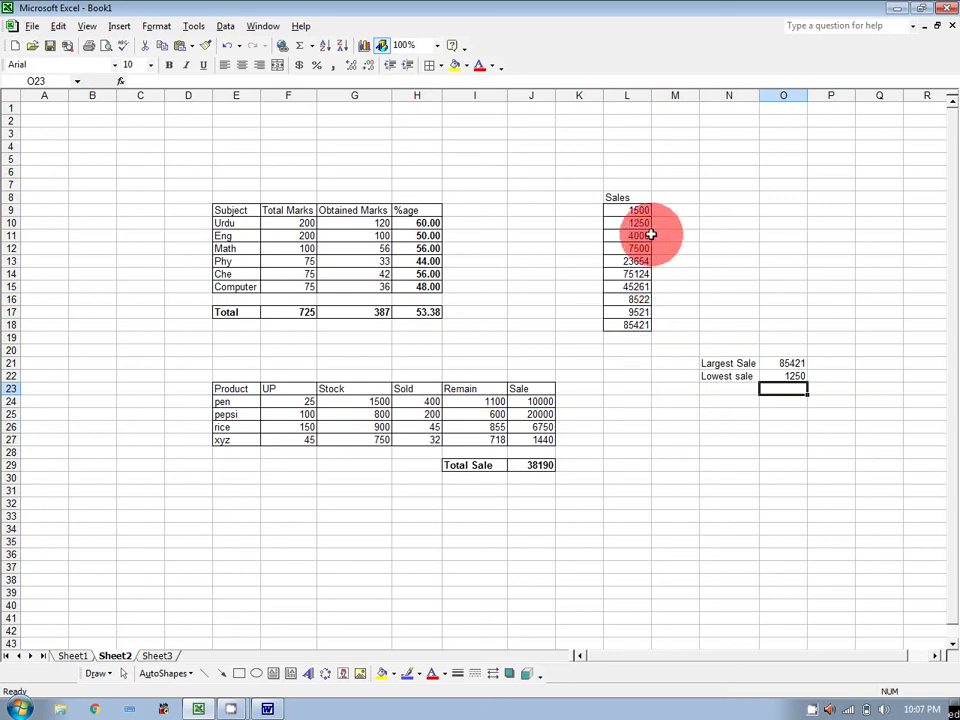
- Test the MIN and MAX formulas by changing the sales value in L15 to 0 and in L11 to 751245
click(640, 289)
text(0)
key(Return)
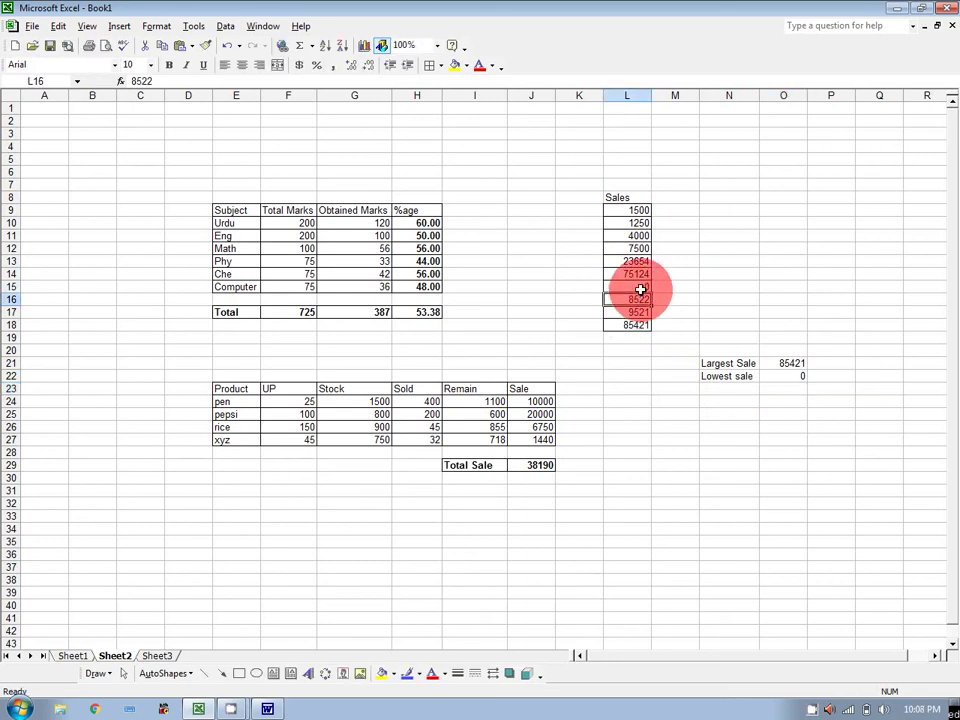
click(637, 233)
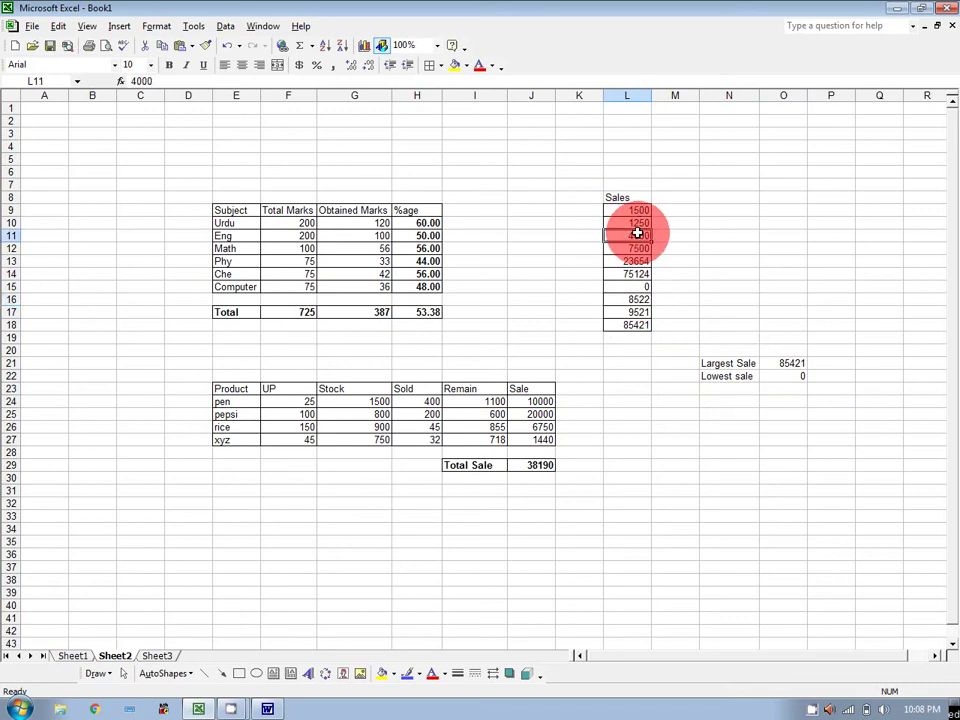
text(751245)
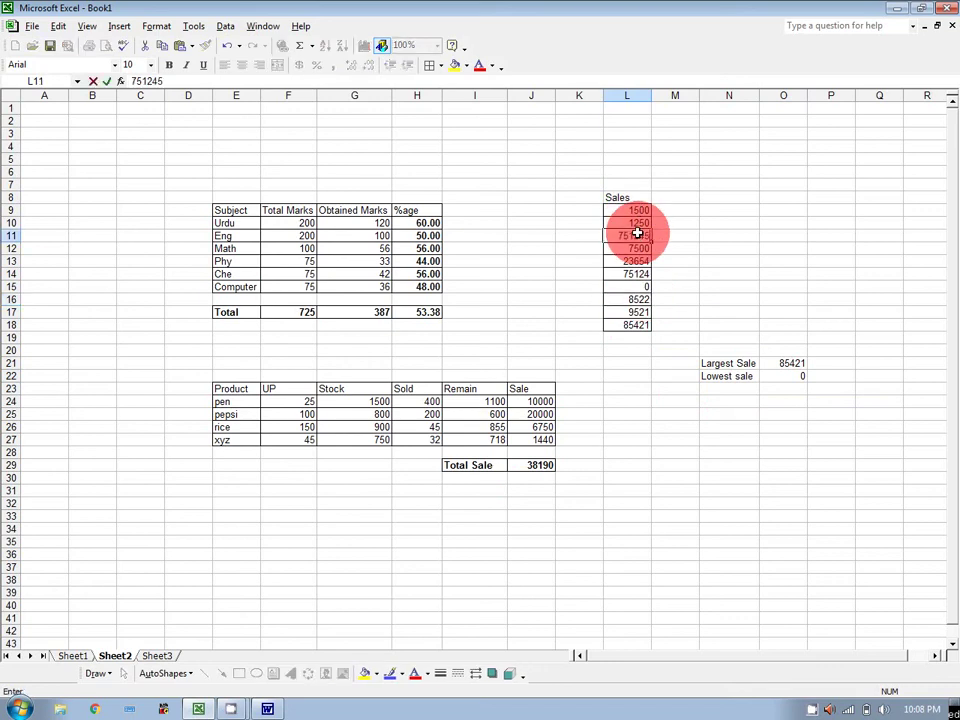
key(Return)
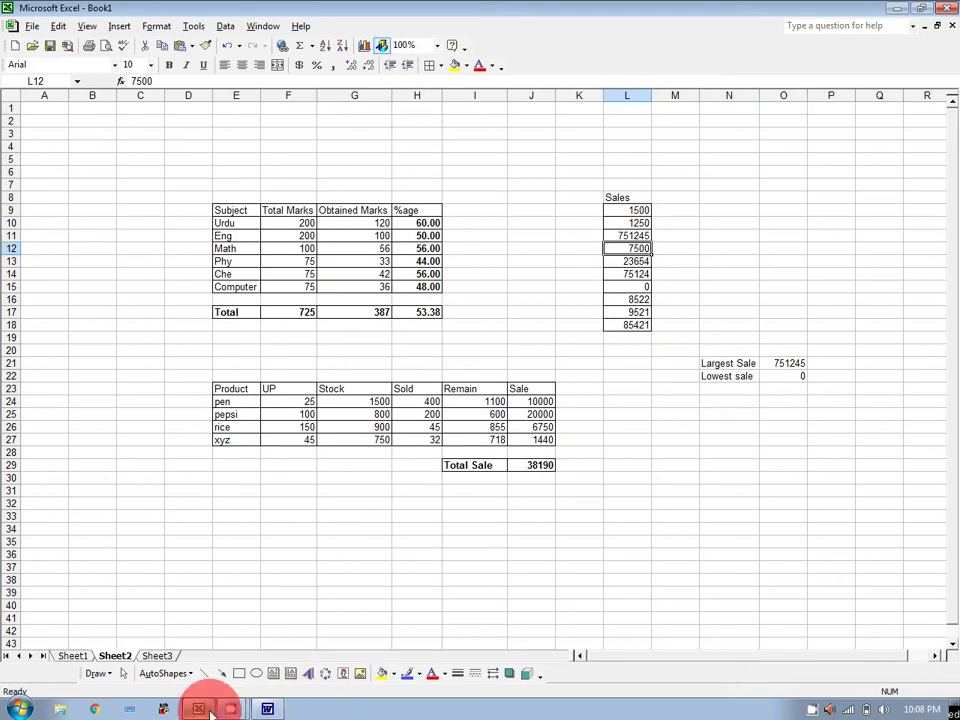
- Review the formula notes in the Word document and the worked examples on Sheet2, including the percentage formula in H10, and Sheet1 in Excel
click(267, 709)
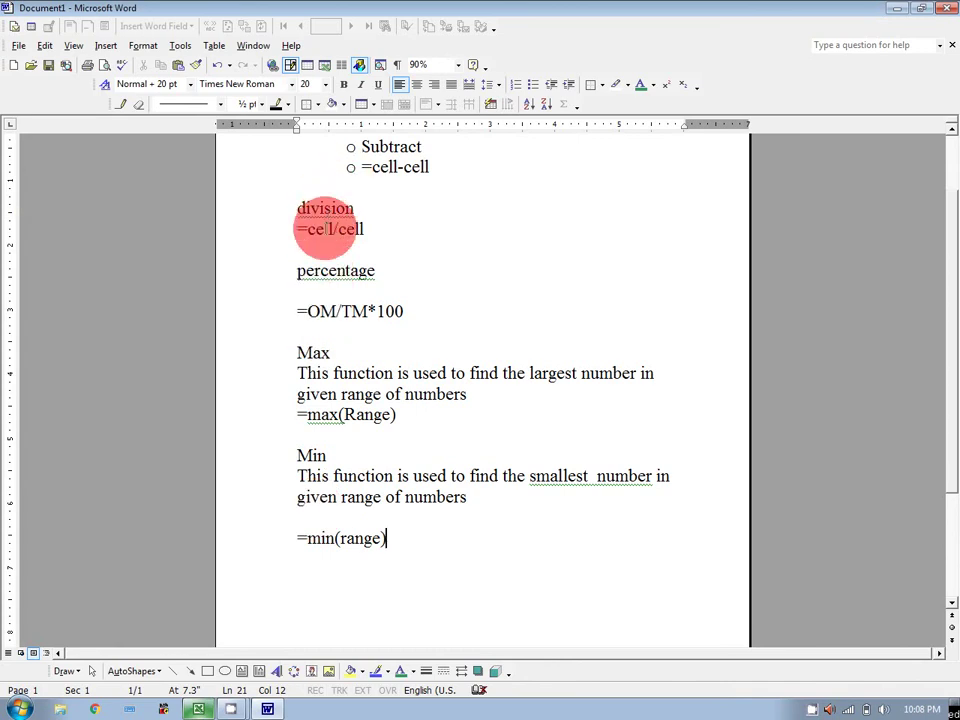
scroll(325, 229, up, 1)
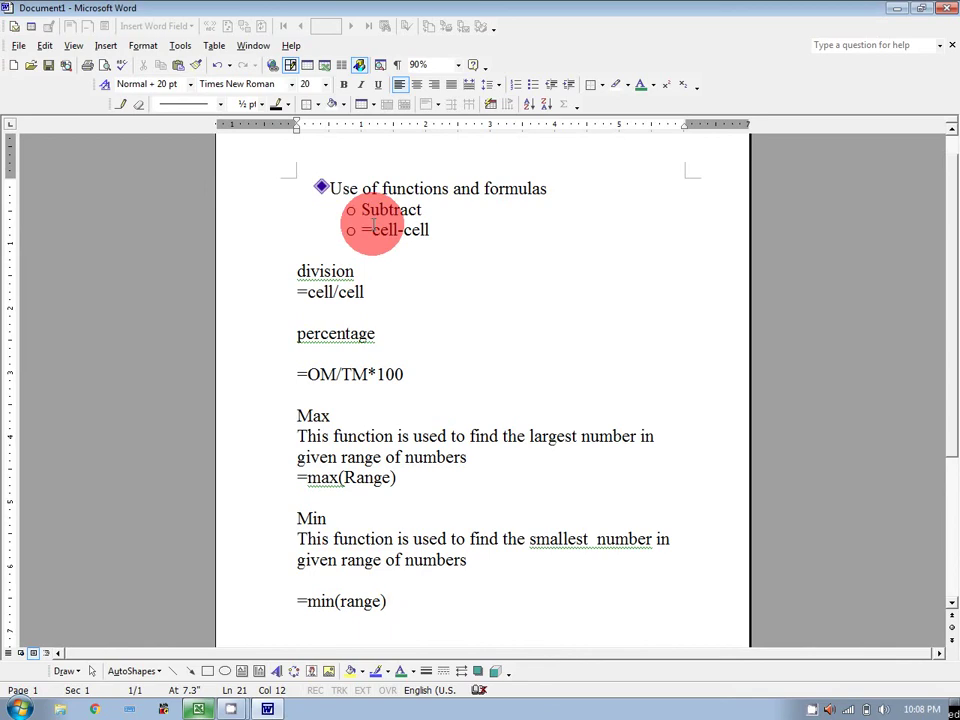
click(198, 710)
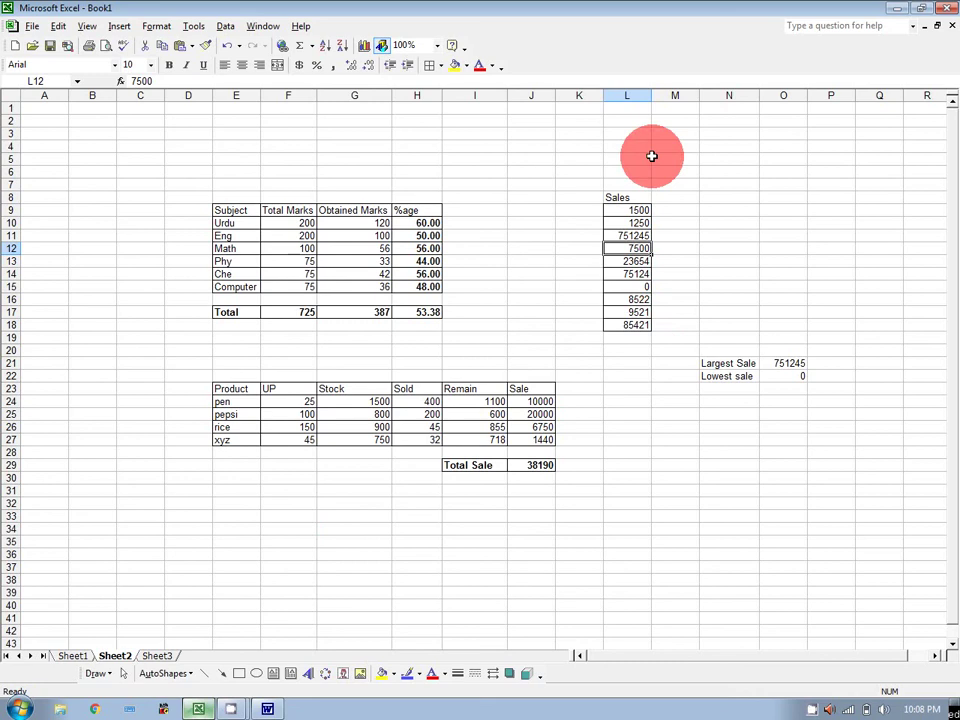
drag(429, 221, 426, 295)
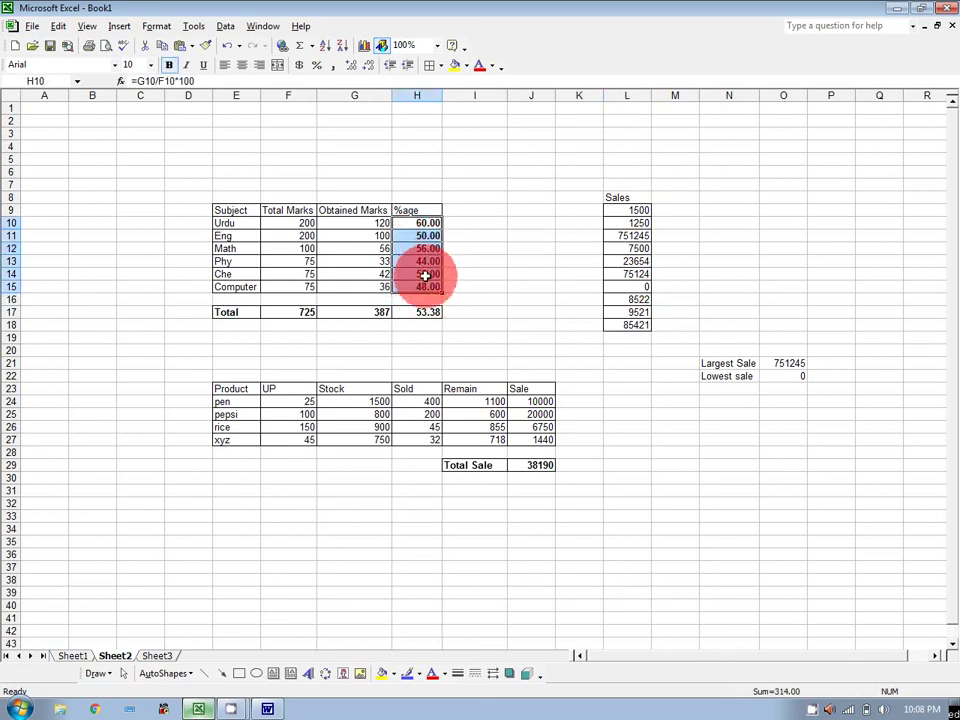
click(424, 223)
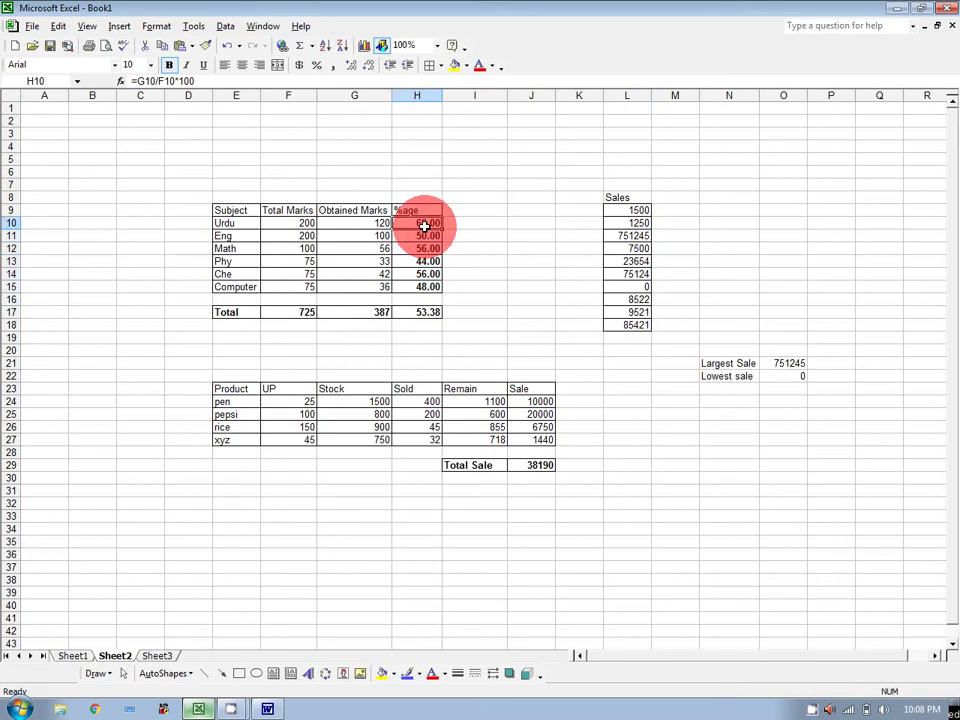
click(536, 263)
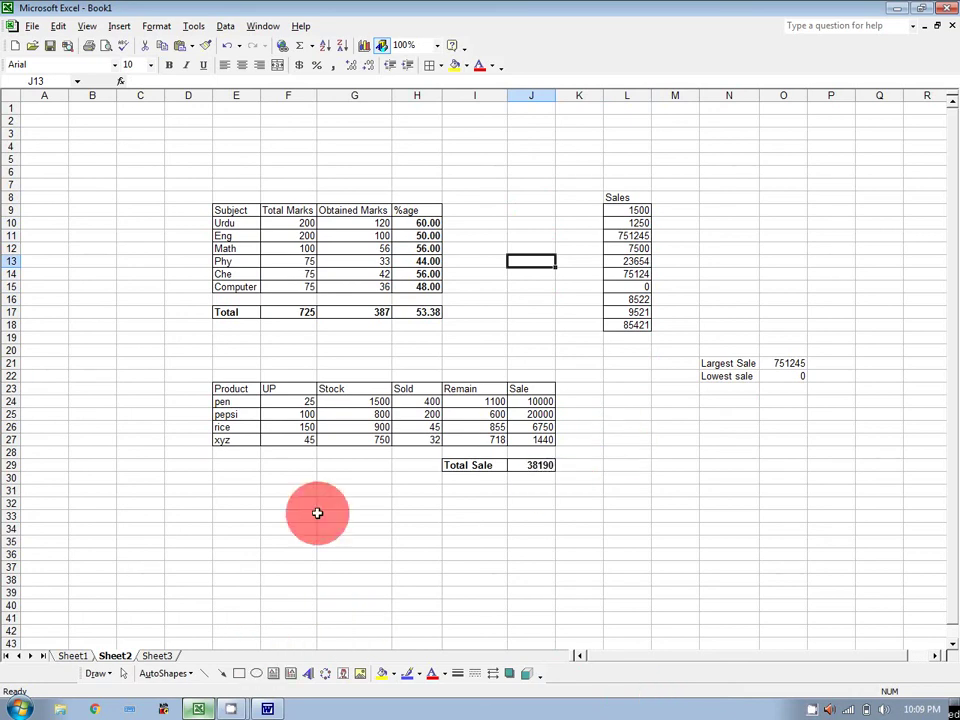
click(68, 655)
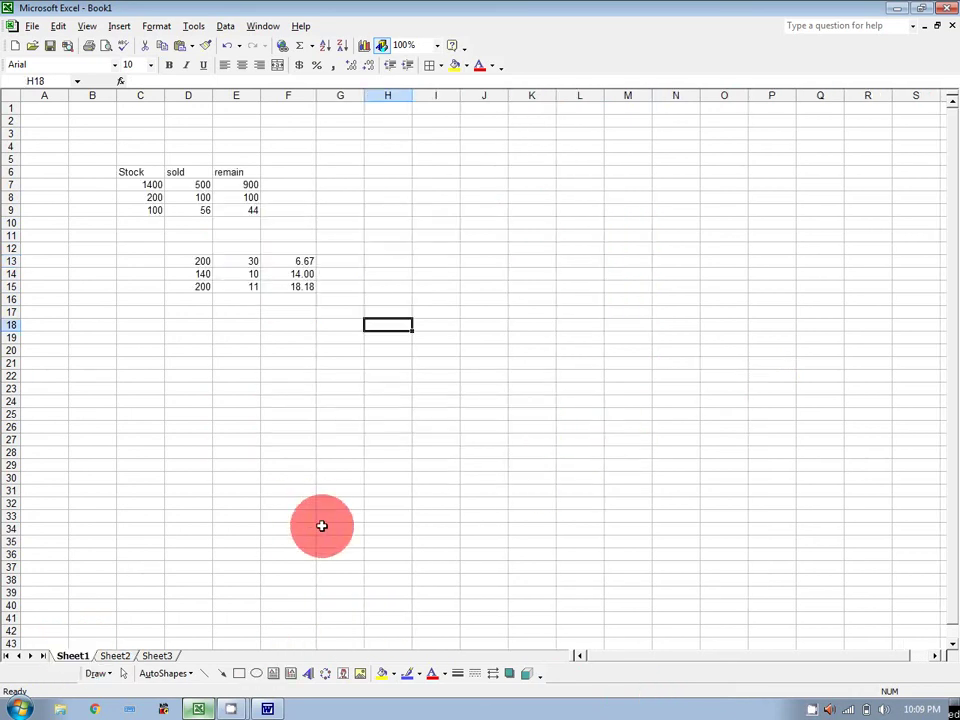
click(116, 655)
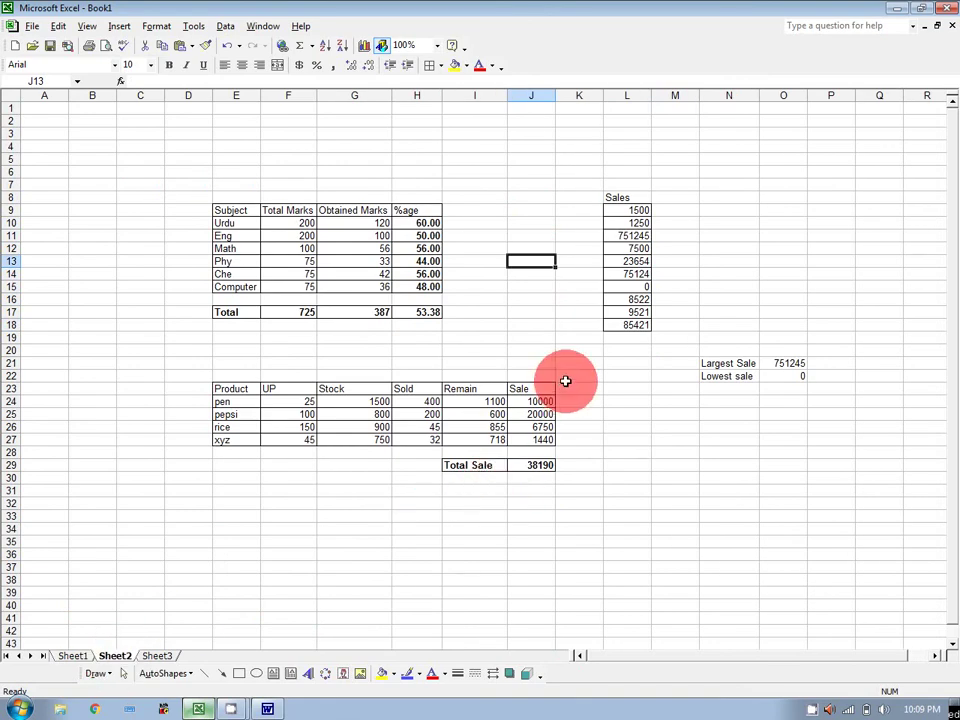